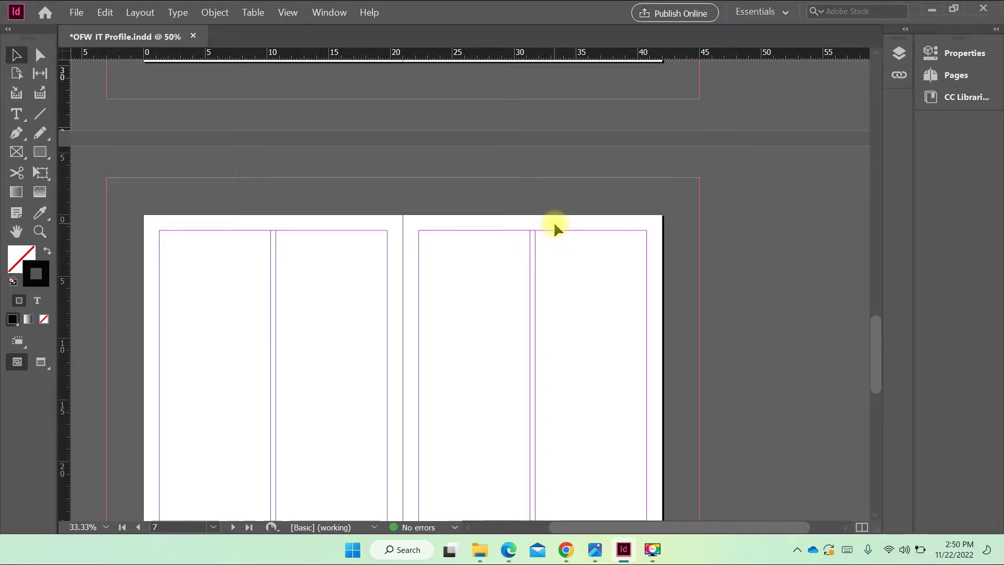
Step: Review the existing profile spreads and the hand-drawn sketch of the two project pages
scroll(554, 225, "up", 8)
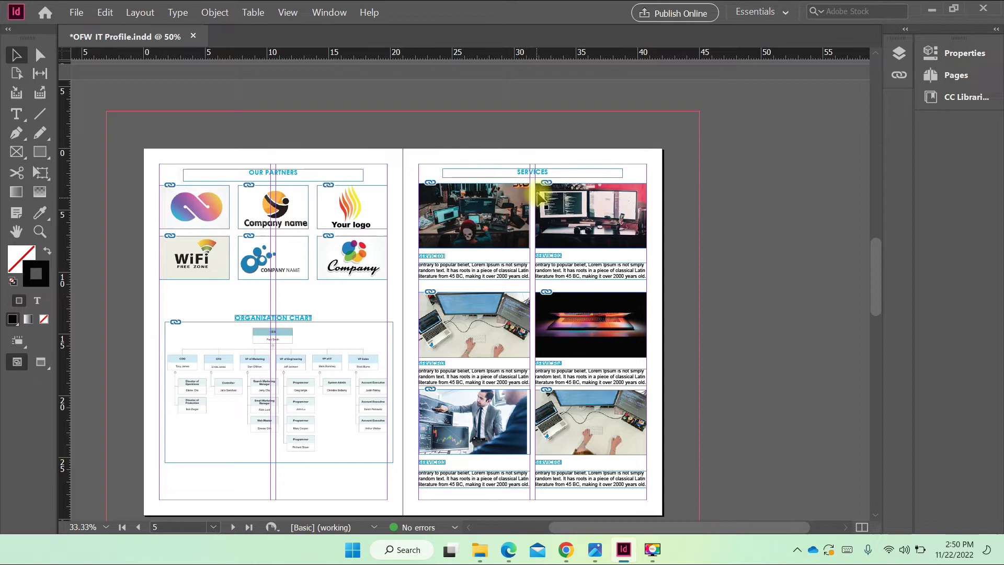
scroll(511, 202, "up", 8)
scroll(512, 205, "up", 4)
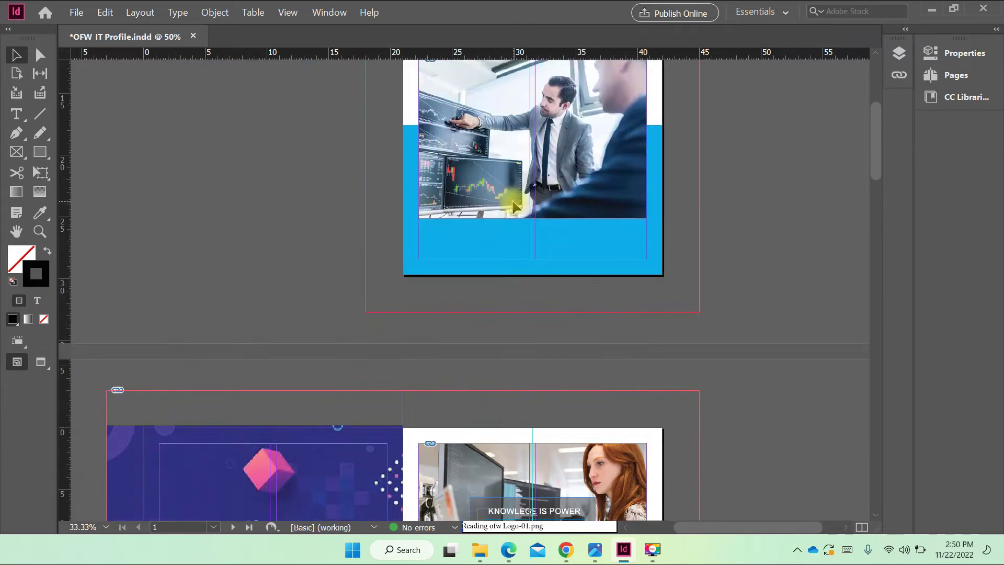
scroll(509, 203, "down", 12)
scroll(519, 228, "down", 10)
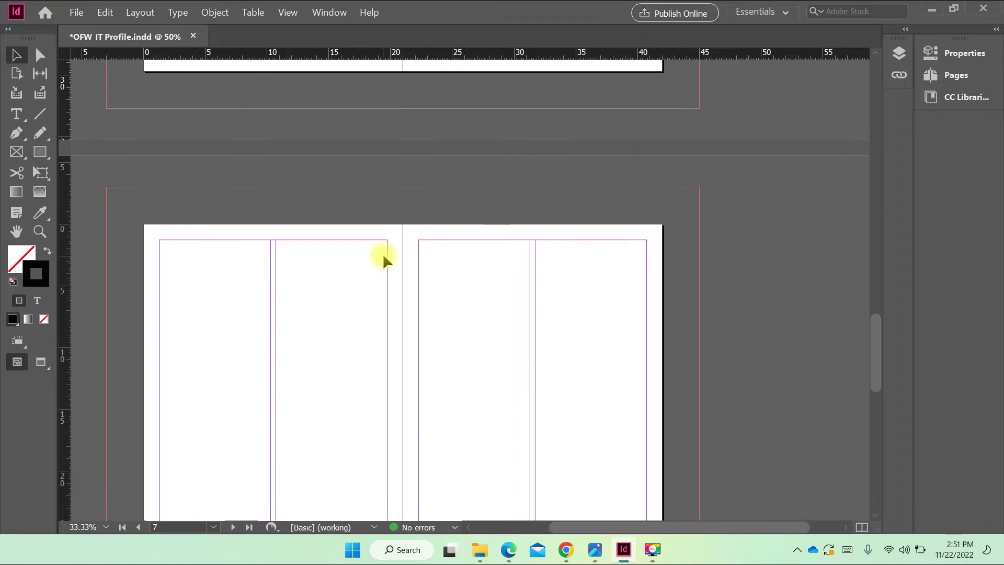
scroll(457, 251, "down", 6)
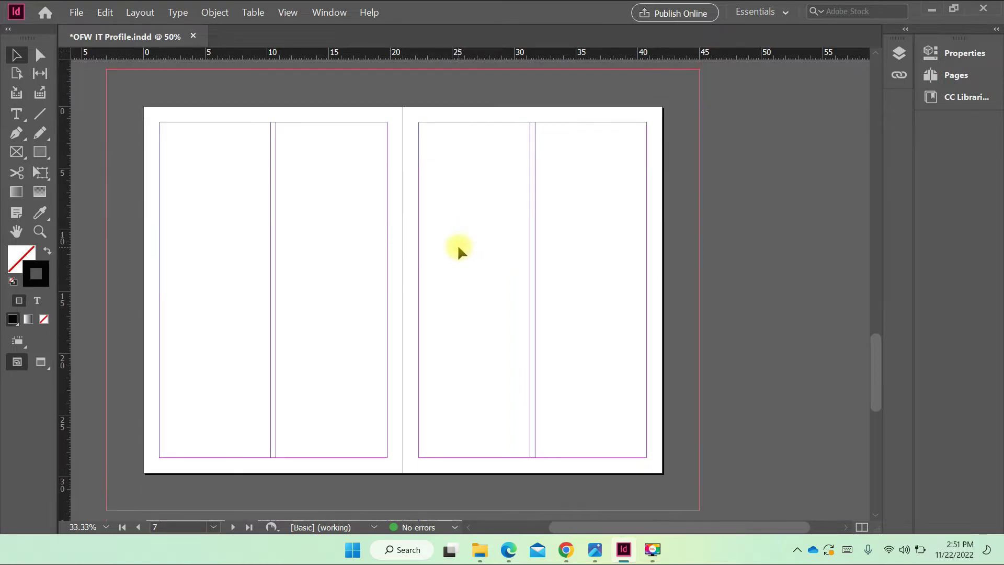
scroll(589, 437, "up", 4)
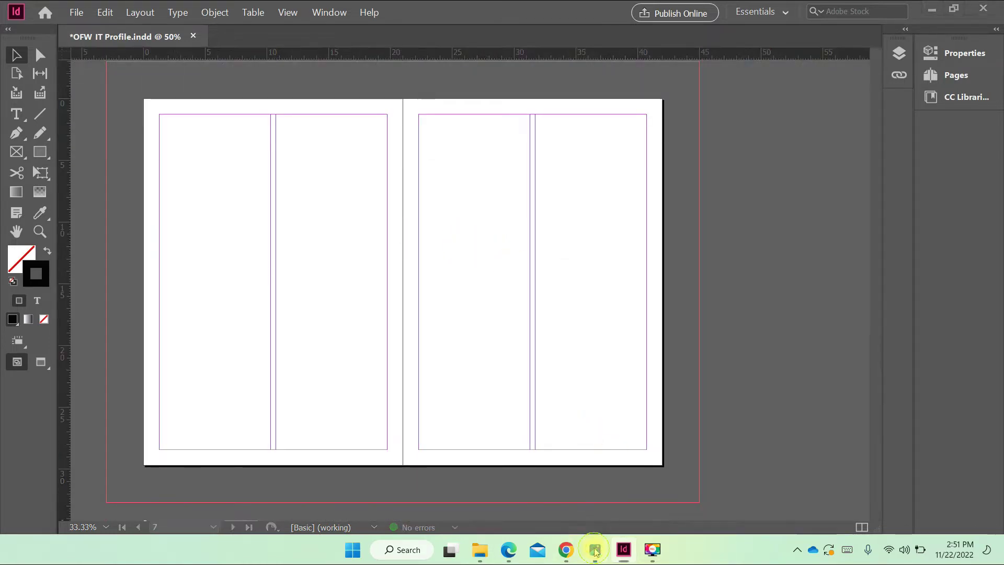
left_click(595, 549)
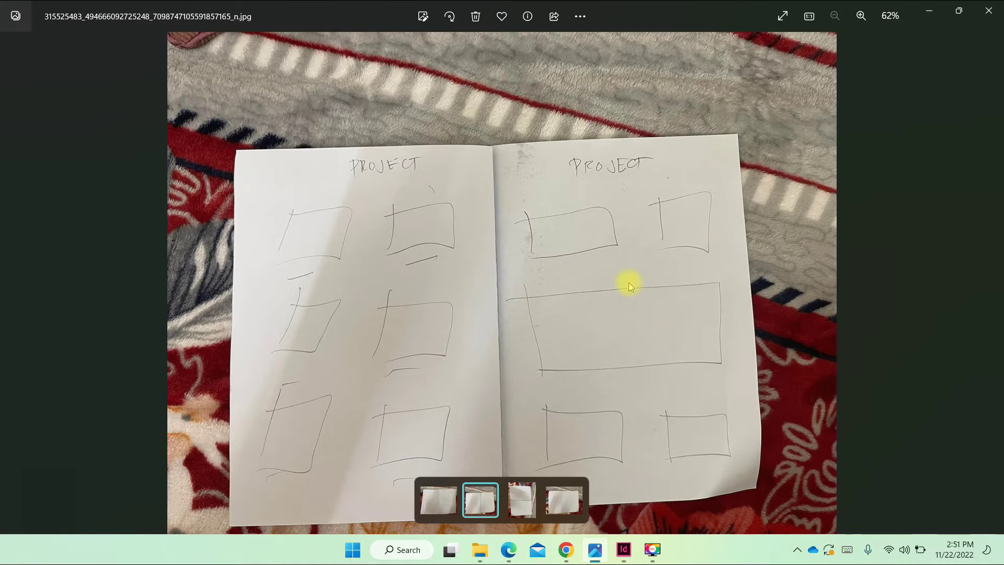
left_click(930, 11)
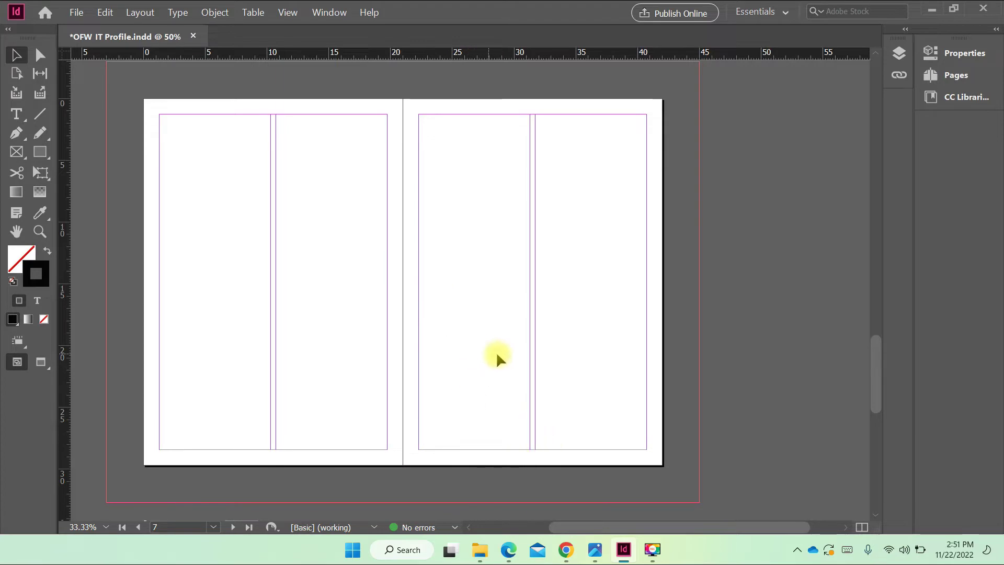
Step: Switch to Chrome and browse the Google image results for "indesign portfolio design" to examine sample portfolio layouts
left_click(568, 554)
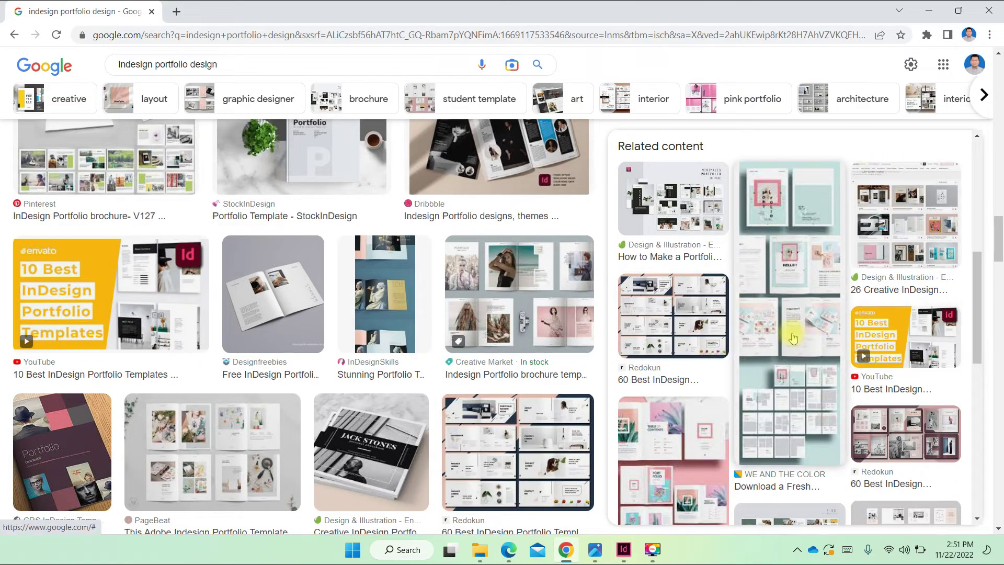
scroll(242, 322, "down", 7)
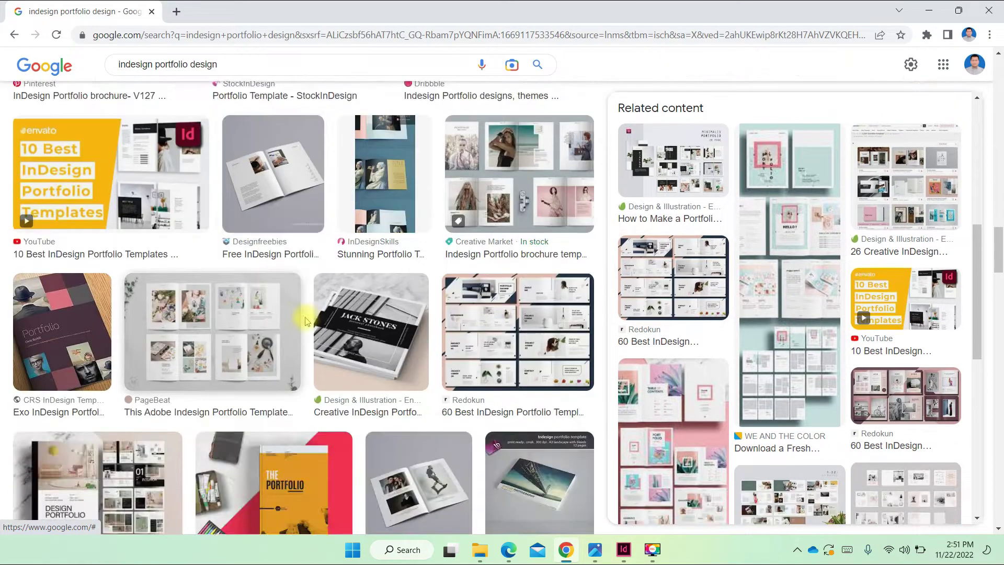
scroll(565, 337, "down", 4)
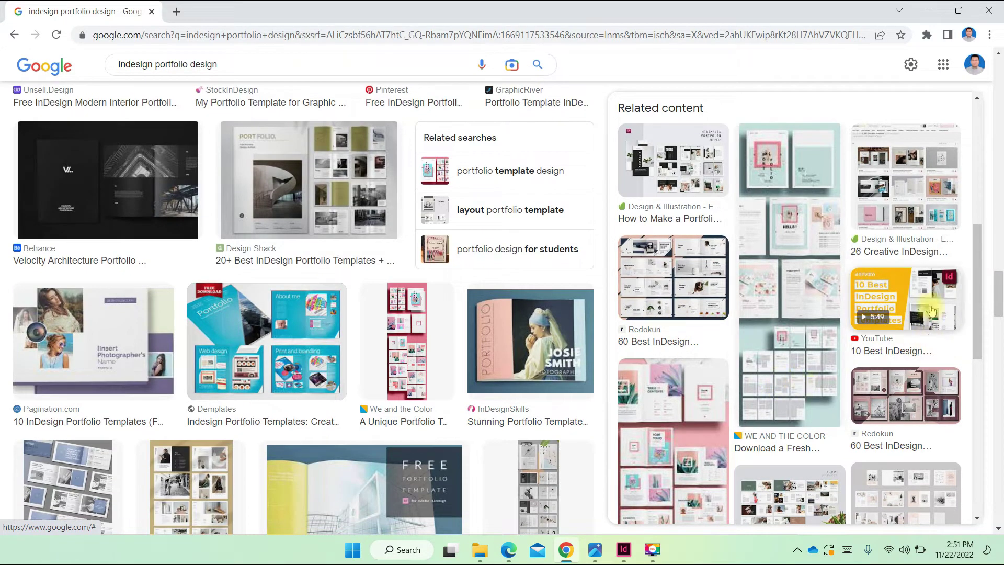
left_click(690, 291)
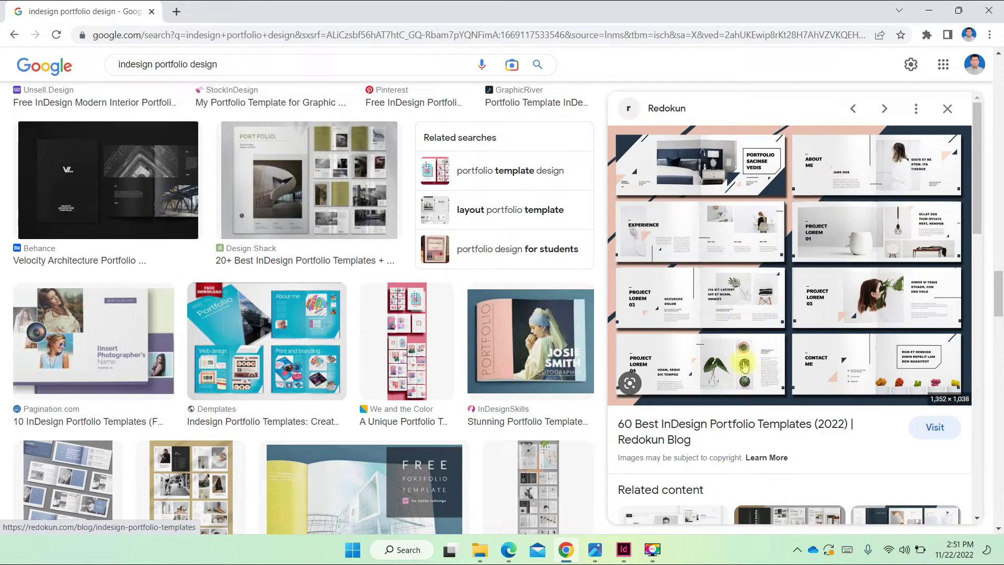
left_click(191, 476)
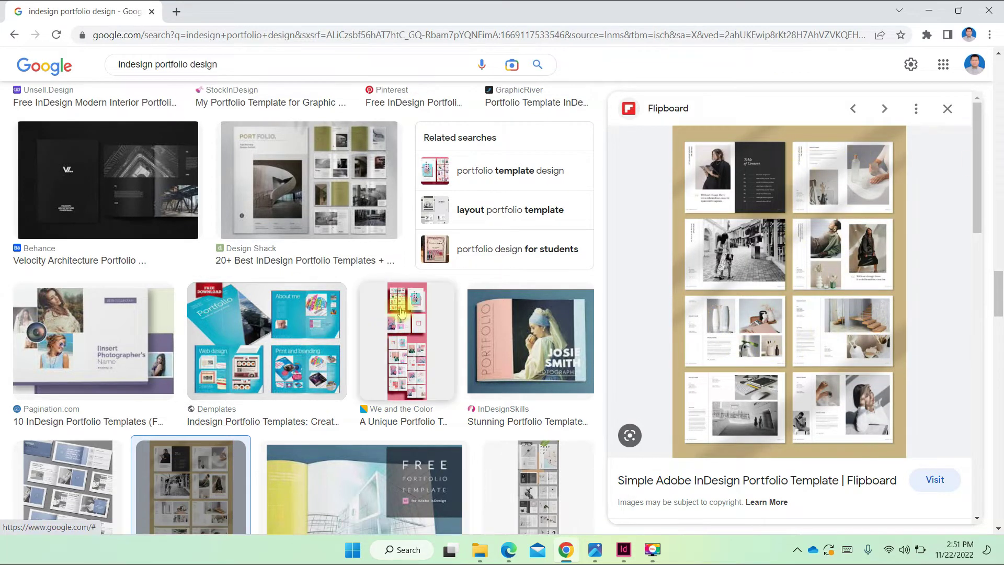
scroll(401, 312, "down", 6)
scroll(366, 377, "down", 3)
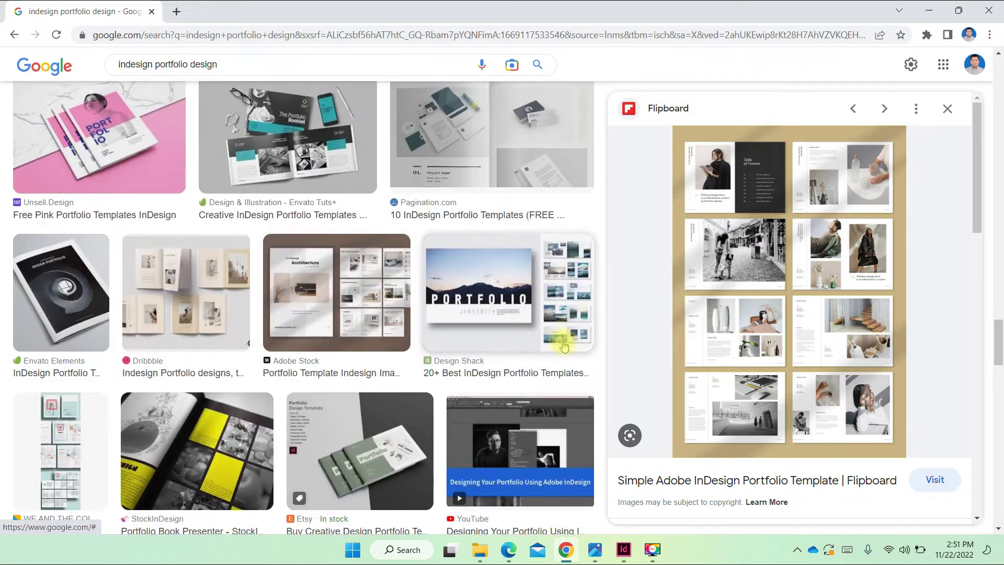
scroll(340, 320, "down", 4)
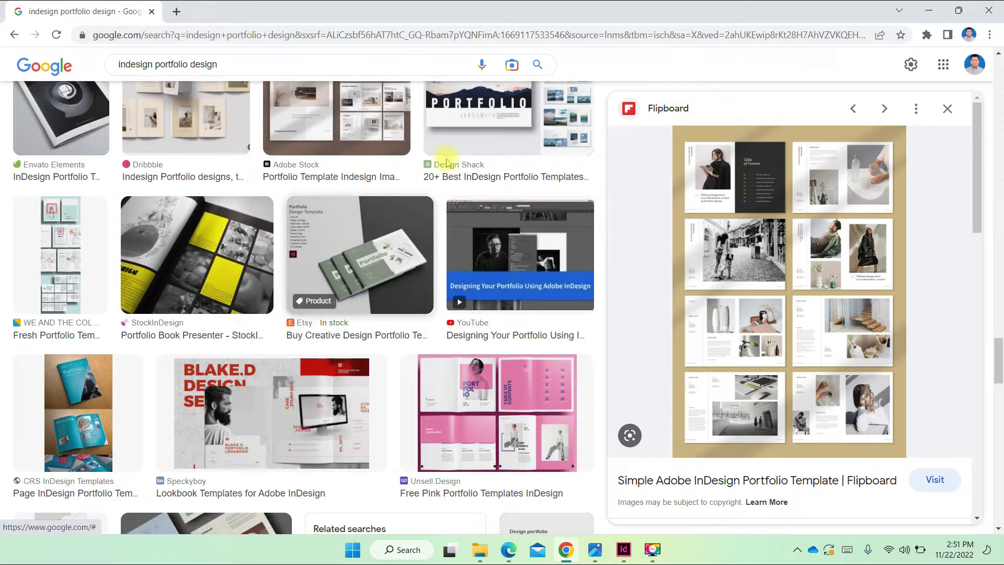
left_click(930, 13)
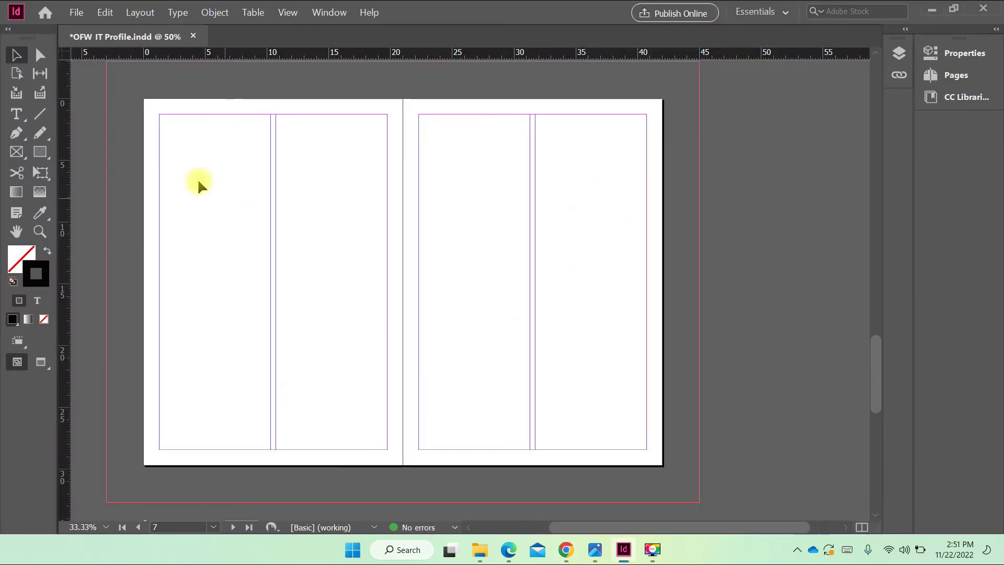
Step: Draw a rectangle frame about 9 by 5 cm across the first column in the upper part of page 6
scroll(197, 177, "up", 2)
scroll(199, 188, "down", 3)
scroll(192, 190, "up", 3)
scroll(183, 215, "down", 3)
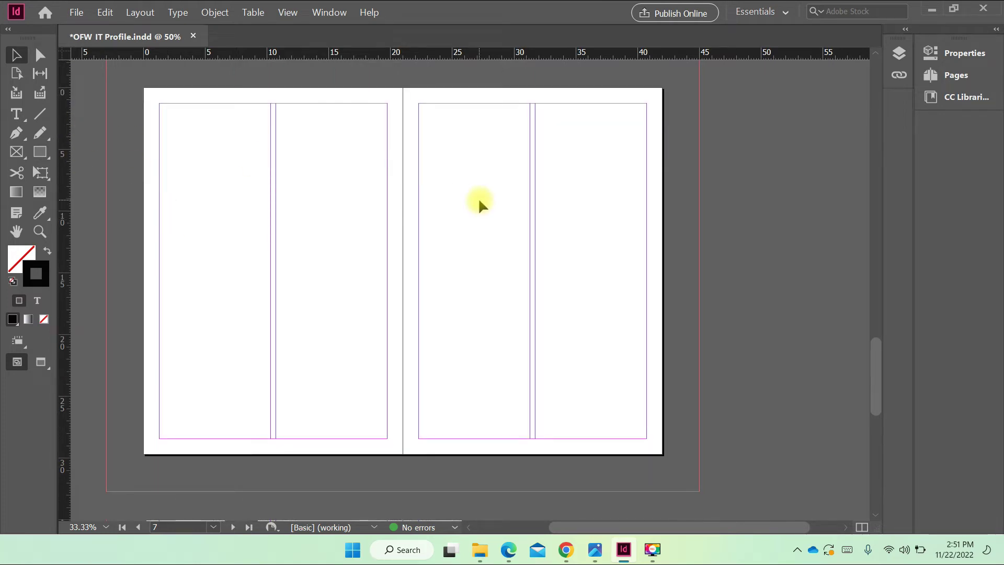
key("ctrl+equal")
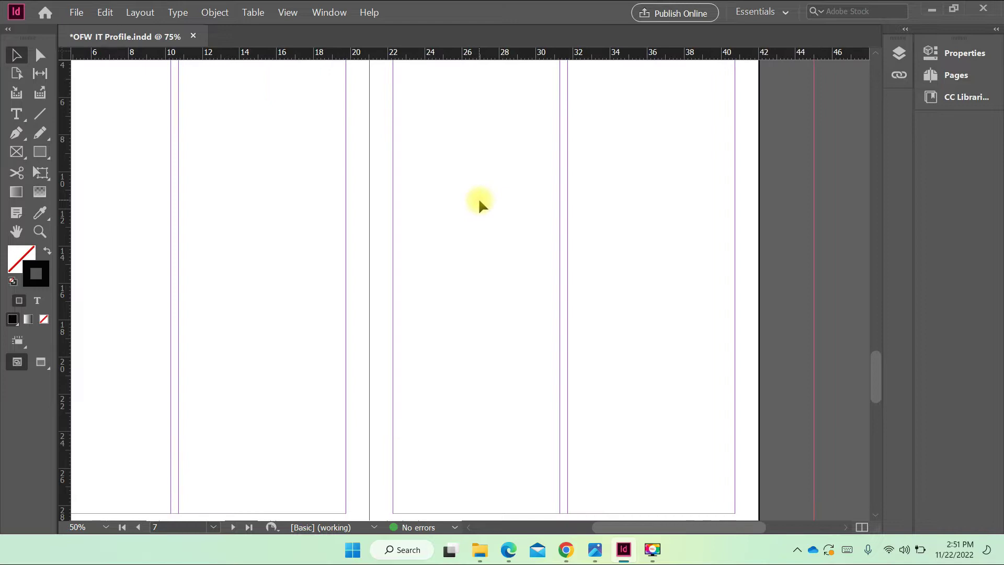
left_click_drag(628, 529, 574, 529)
scroll(502, 418, "up", 5)
scroll(484, 376, "down", 2)
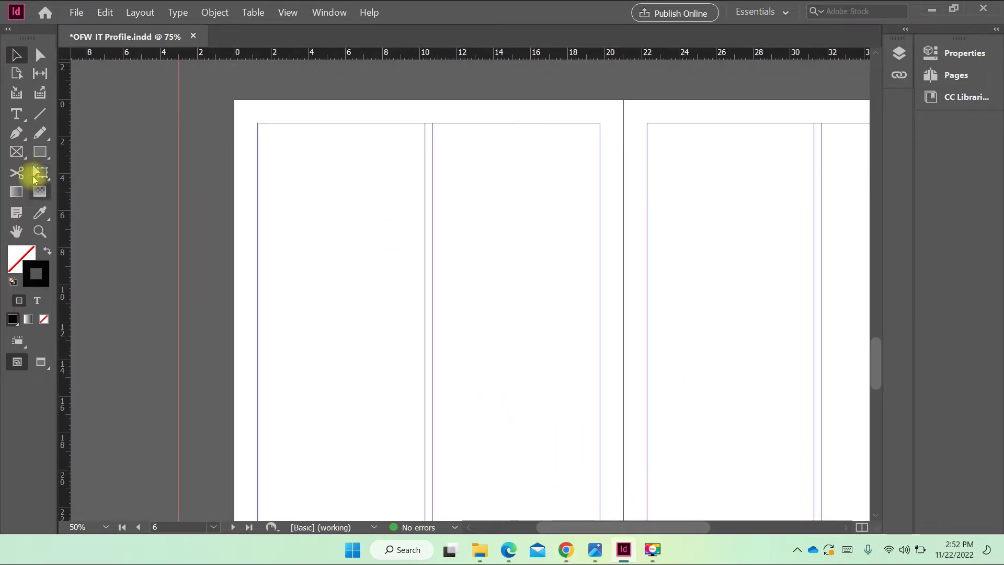
left_click(17, 152)
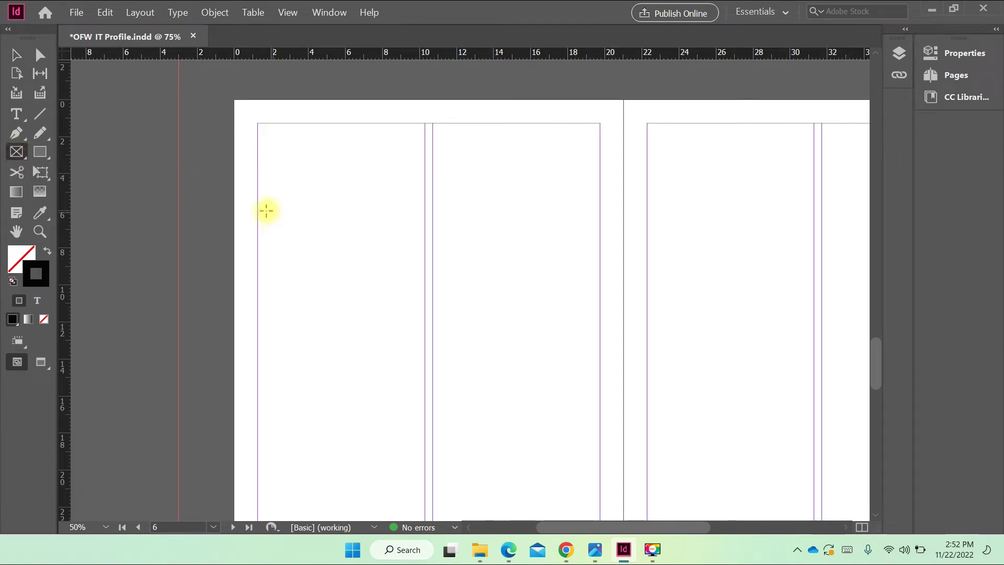
left_click_drag(258, 205, 424, 295)
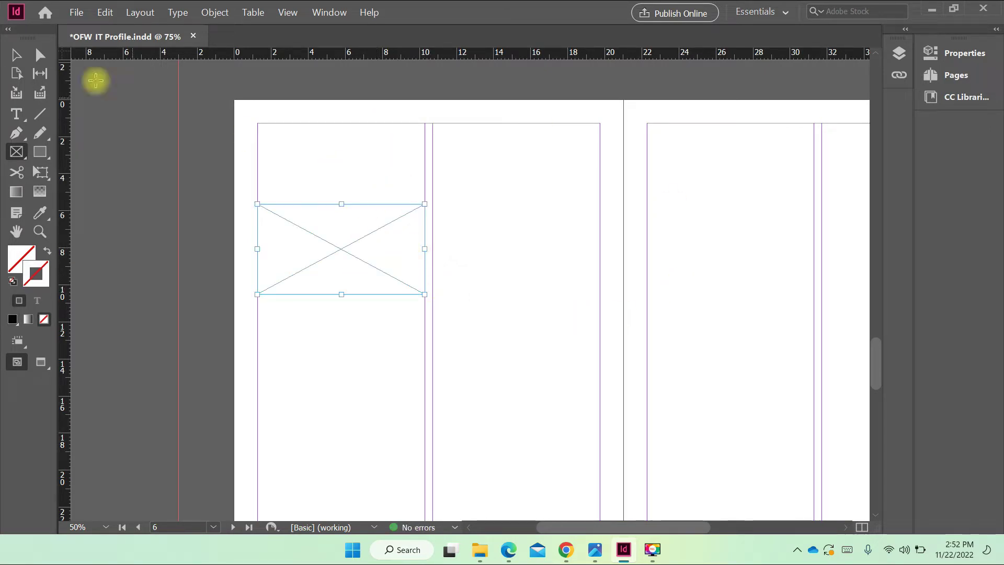
Step: Duplicate the placeholder frame into the second column of page 6, level with the original
left_click(14, 56)
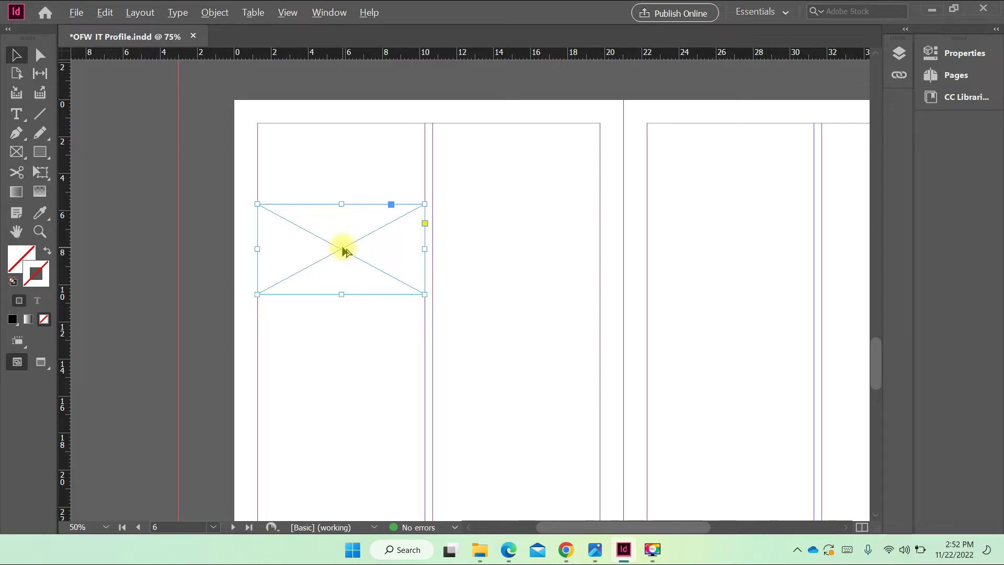
left_click_drag(342, 251, 523, 255)
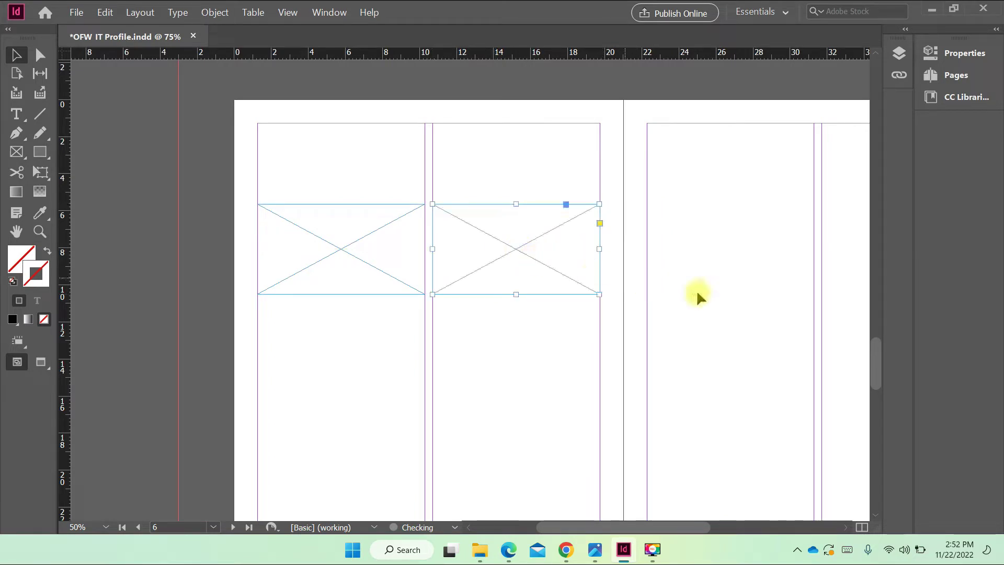
left_click(540, 343)
Step: Duplicate the pair of frames directly below to form a second row on page 6
left_click_drag(278, 170, 566, 299)
scroll(465, 255, "down", 3)
scroll(455, 253, "up", 3)
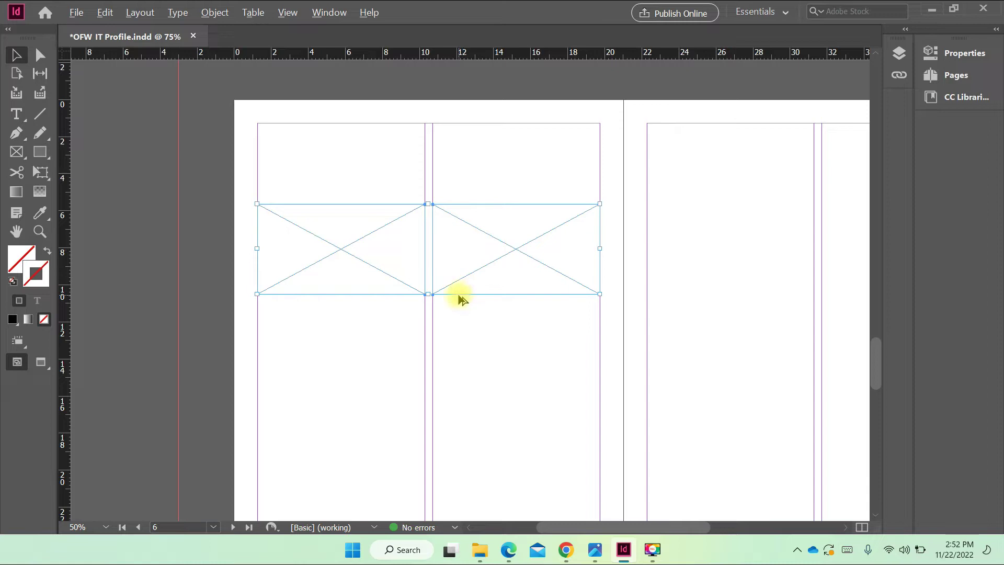
left_click_drag(463, 253, 461, 361)
scroll(554, 287, "down", 3)
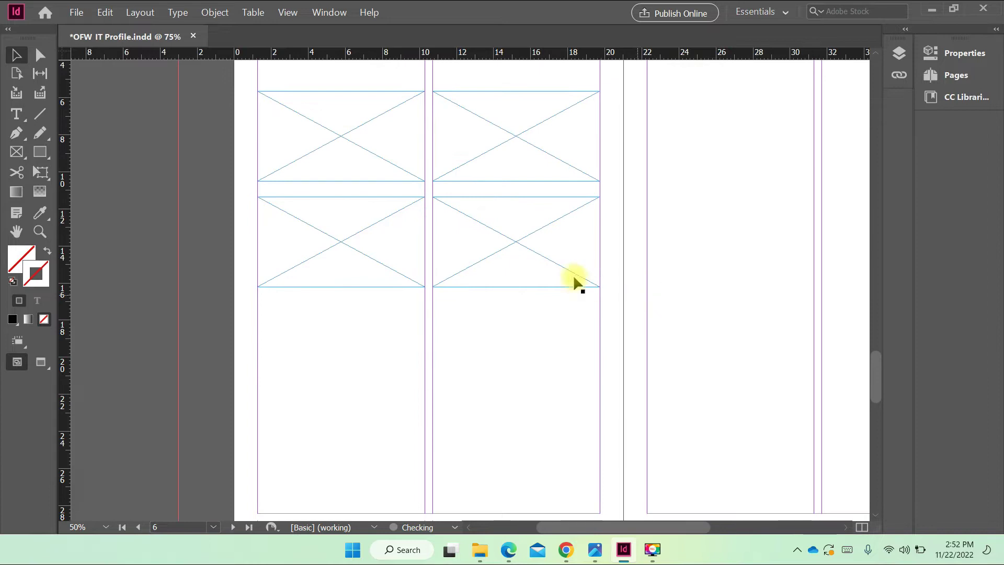
scroll(492, 264, "up", 5)
left_click_drag(355, 250, 541, 421)
scroll(542, 337, "down", 5)
scroll(575, 307, "up", 4)
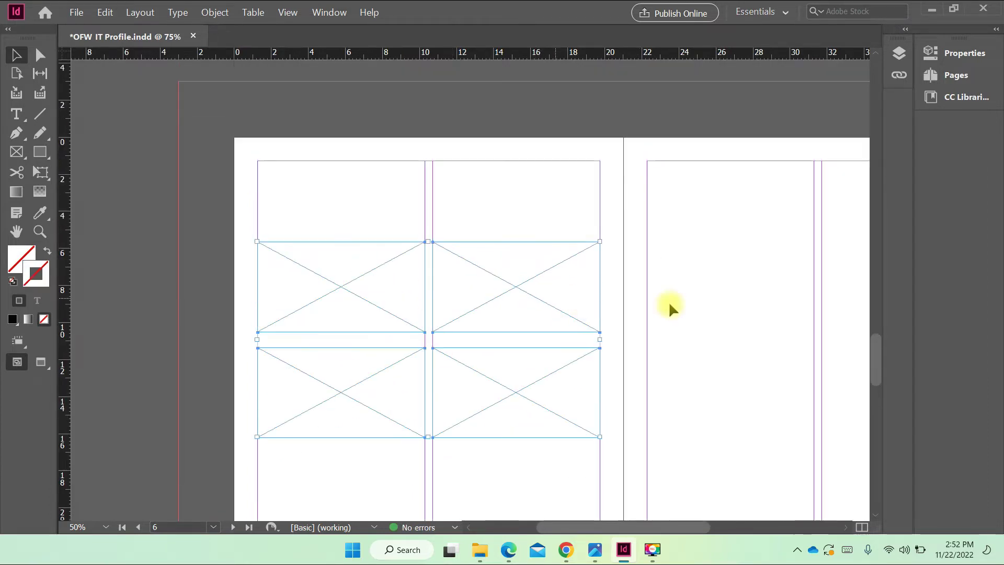
left_click(422, 284)
scroll(383, 363, "down", 3)
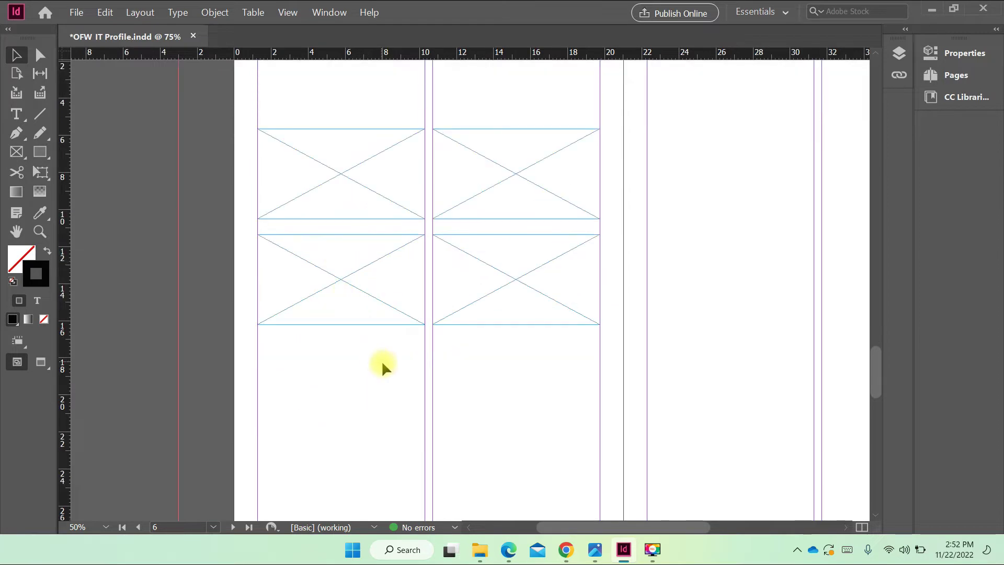
scroll(382, 361, "up", 4)
scroll(425, 305, "down", 7)
scroll(447, 345, "up", 3)
Step: Duplicate the two second-row frames below themselves to form a third row
left_click_drag(314, 97, 499, 204)
left_click_drag(245, 246, 561, 312)
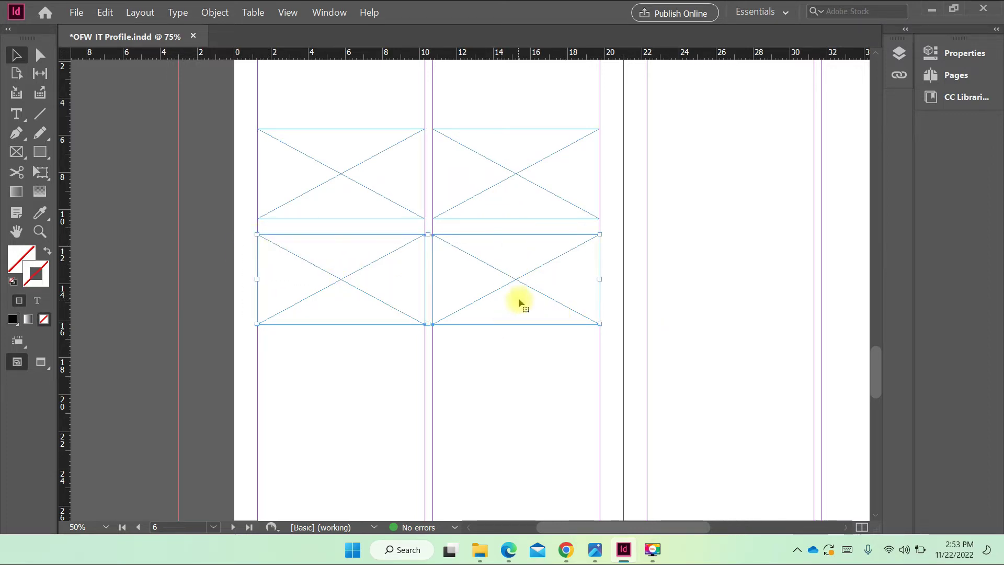
left_click_drag(519, 283, 525, 395)
scroll(528, 371, "down", 3)
scroll(523, 359, "up", 3)
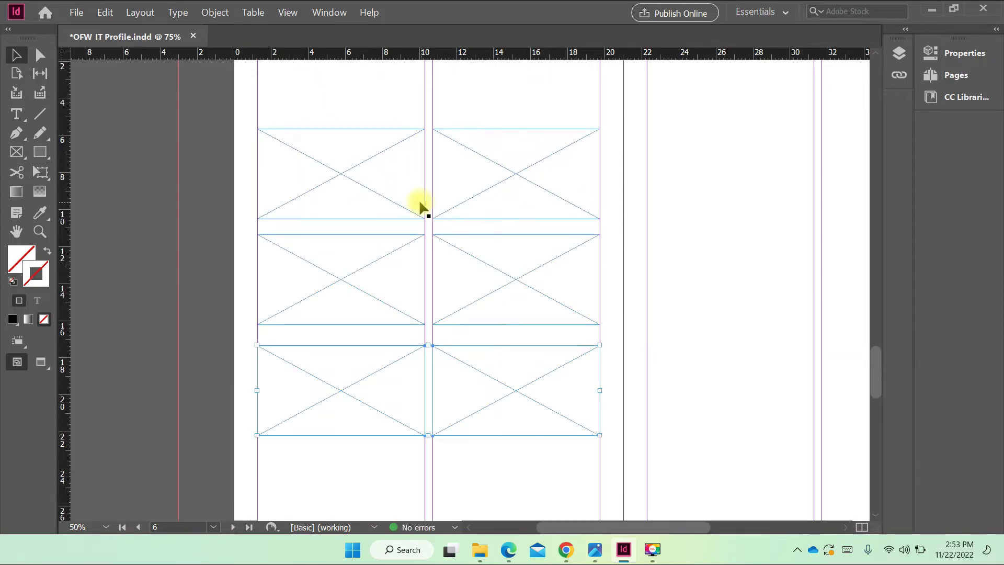
Step: Select all six frames and stretch them upward together so the grid starts about 5 cm below the page's top edge
scroll(639, 259, "up", 1)
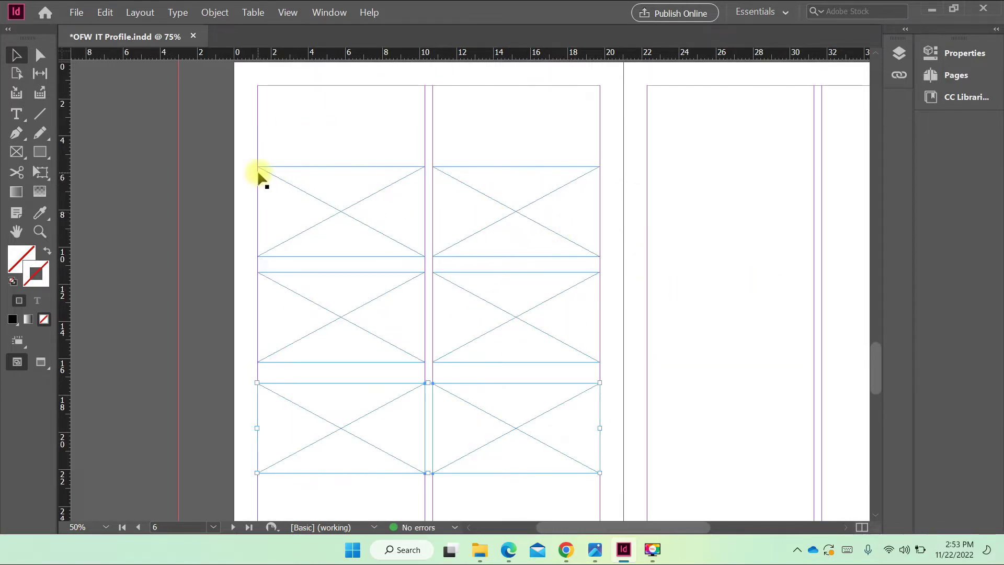
left_click_drag(247, 168, 565, 460)
scroll(431, 215, "up", 3)
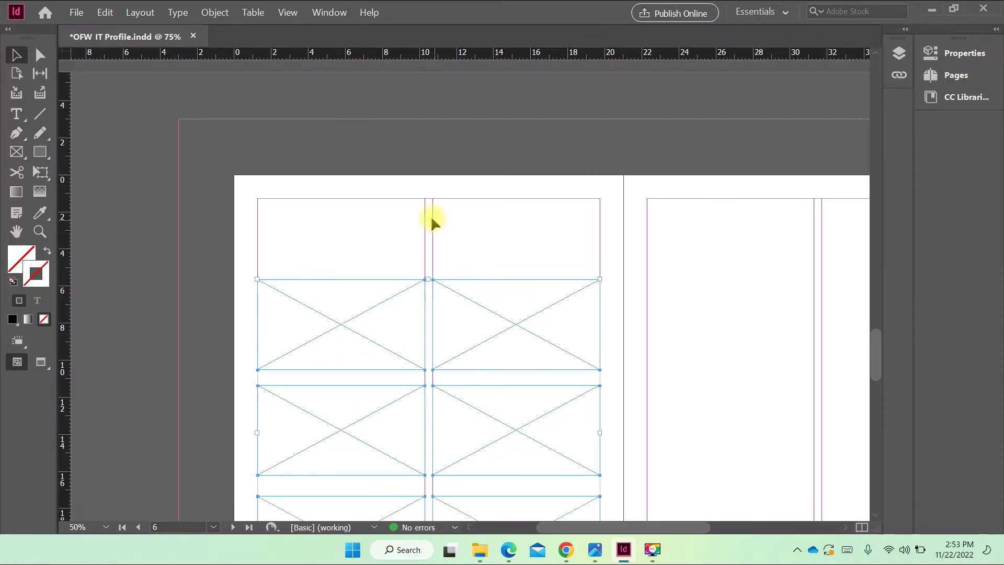
left_click_drag(431, 279, 426, 265)
scroll(528, 313, "down", 6)
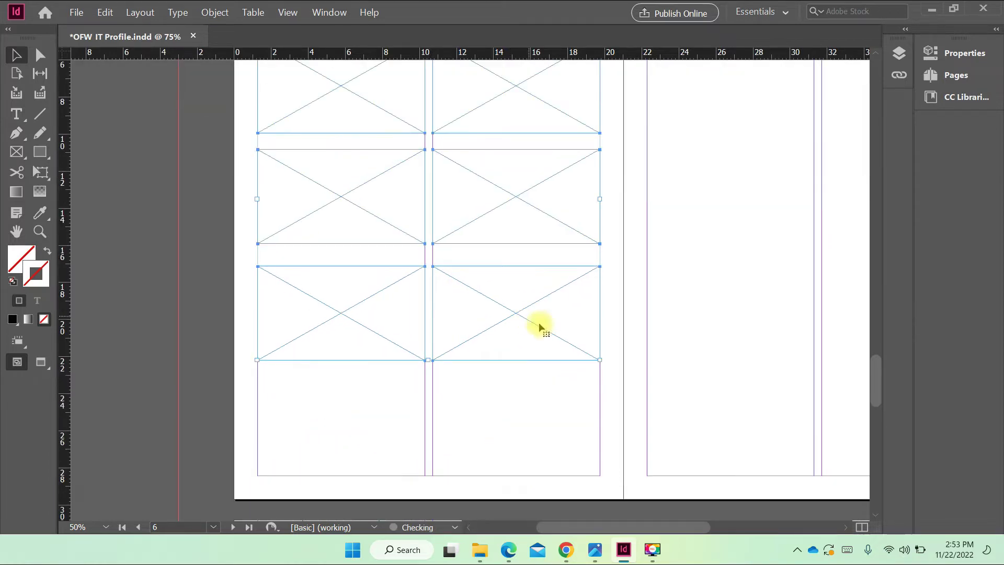
Step: Try to stretch the two bottom-row frames downward, and undo the resize
left_click(659, 371)
left_click_drag(242, 293, 535, 331)
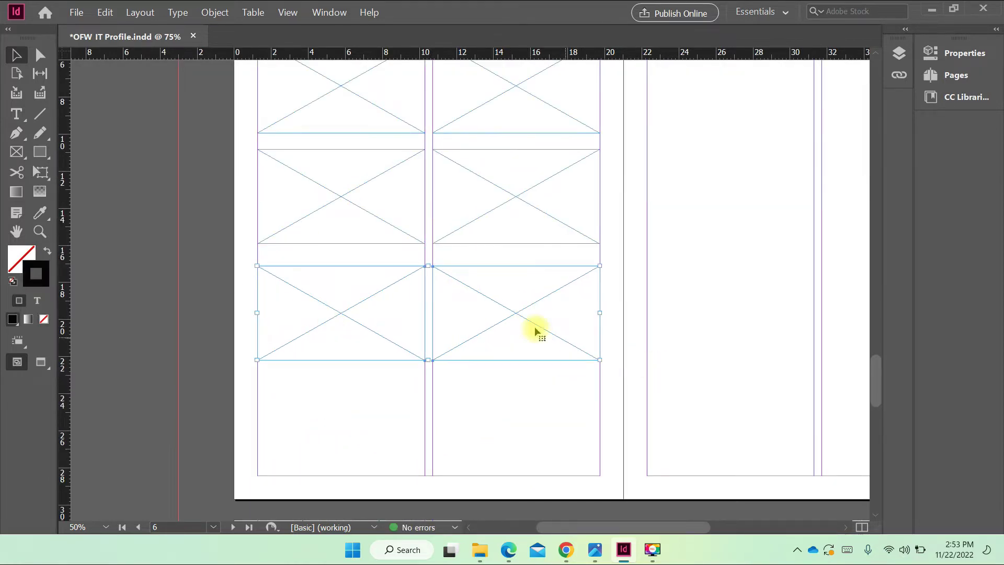
left_click_drag(429, 360, 427, 380)
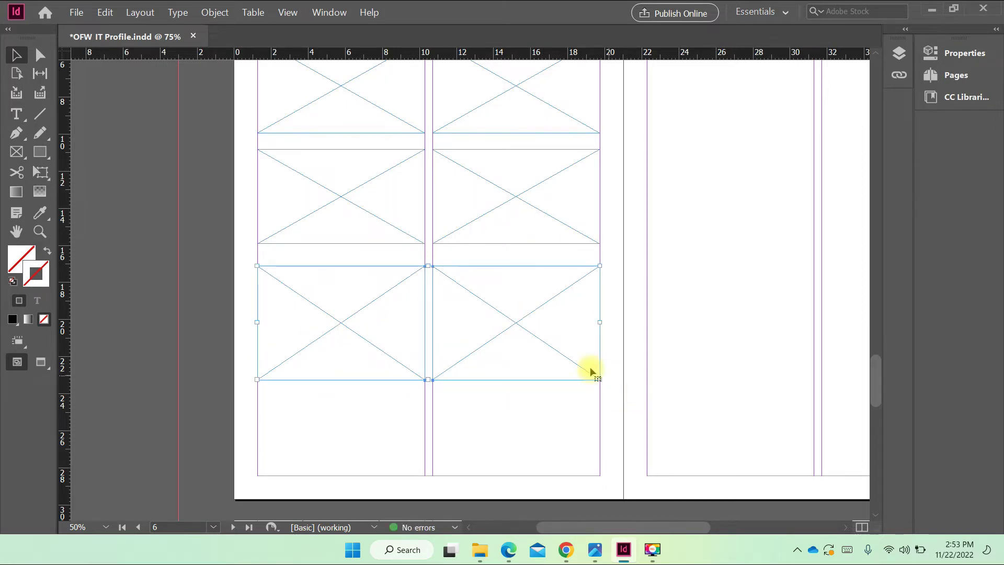
key("ctrl+z")
left_click(656, 364)
Step: Select all six placeholder frames and stretch them downward together until each is about 5.4 cm tall
scroll(348, 254, "up", 3)
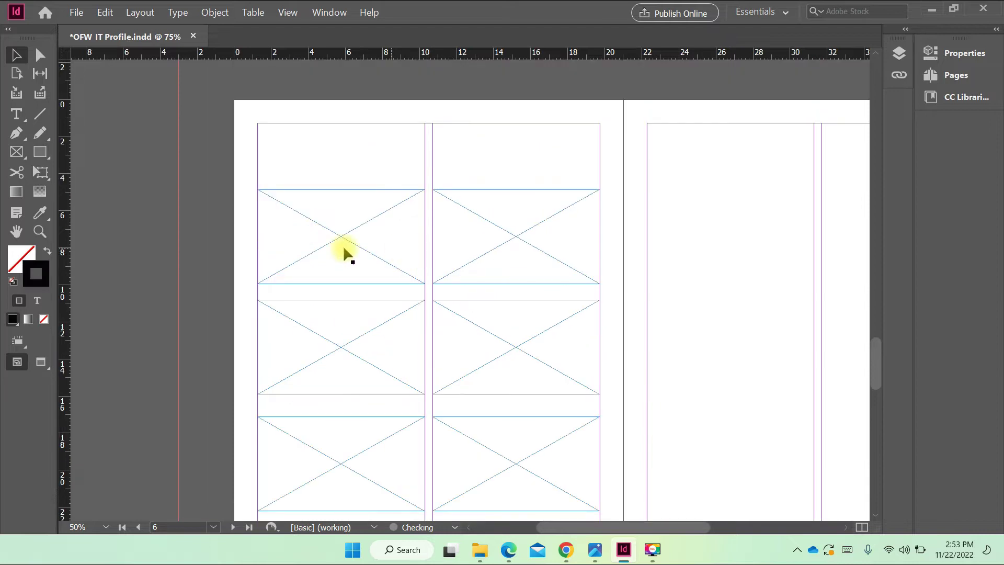
left_click_drag(308, 313, 565, 444)
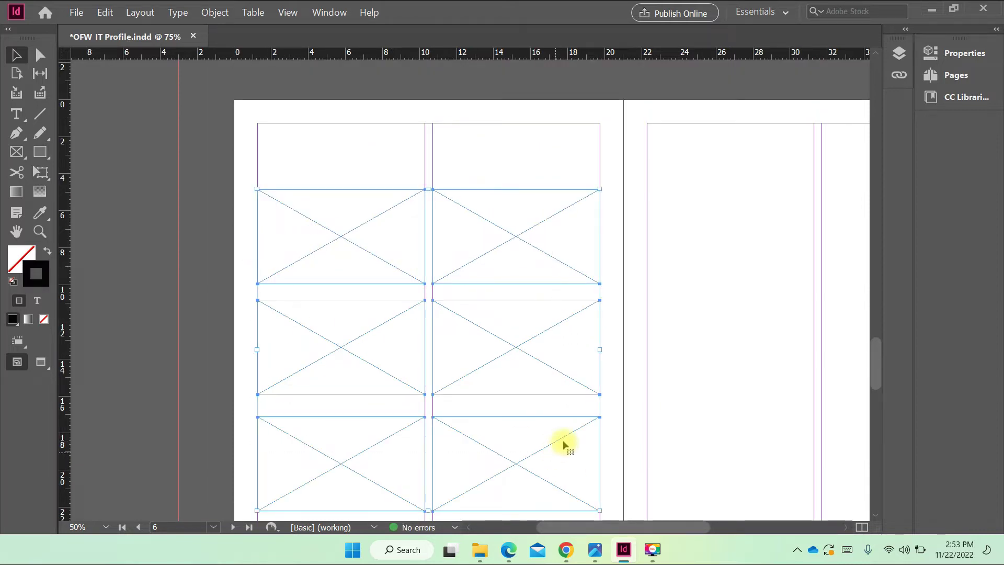
scroll(506, 413, "down", 3)
left_click_drag(426, 365, 431, 384)
Step: Move the bottom row of frames down to about 19.8 cm and the middle row to about 11.8 cm, leaving caption space between rows
left_click_drag(247, 342, 571, 376)
left_click_drag(459, 369, 460, 401)
scroll(412, 343, "up", 5)
scroll(411, 302, "down", 3)
left_click_drag(242, 258, 660, 329)
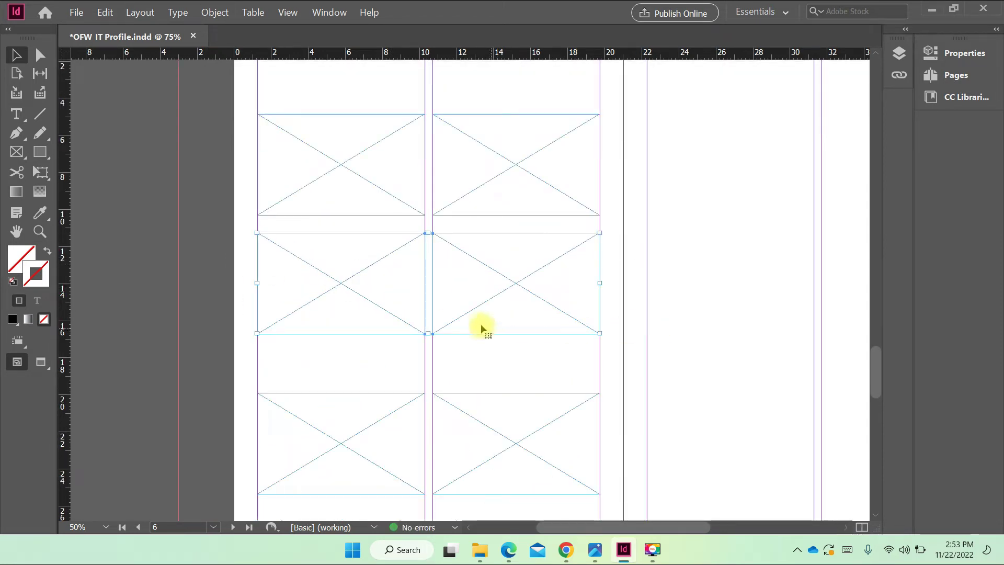
left_click_drag(455, 319, 456, 328)
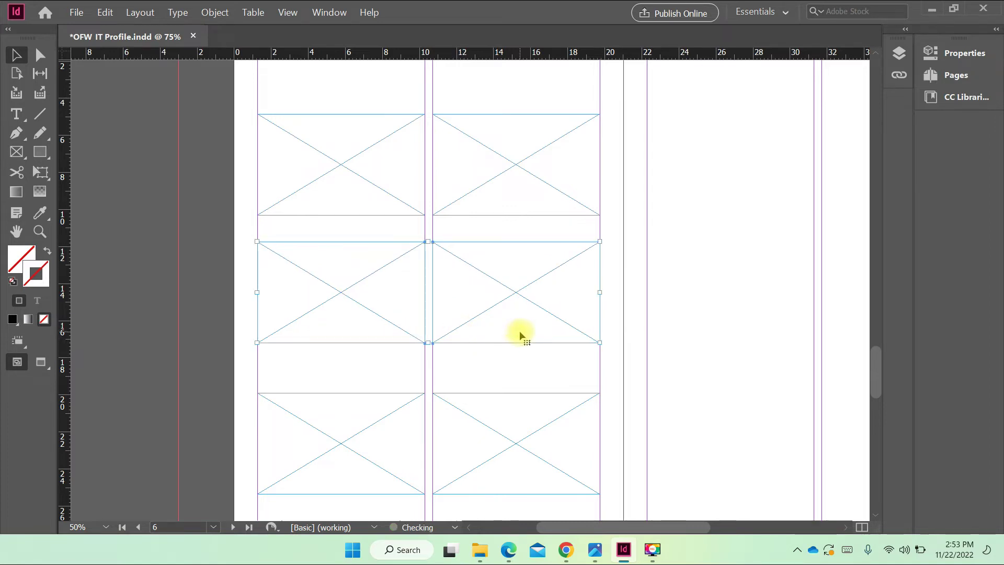
left_click(697, 355)
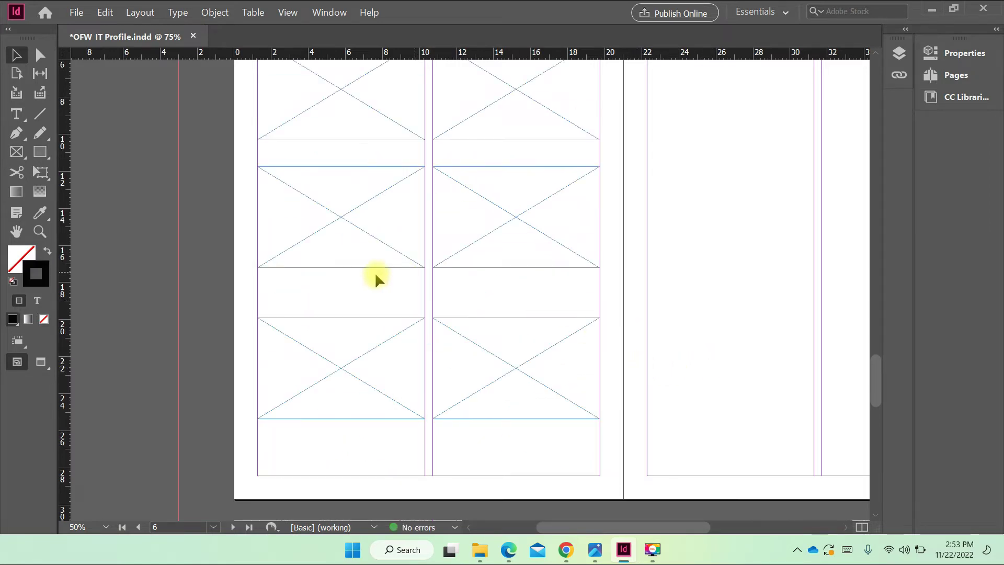
left_click_drag(252, 252, 471, 318)
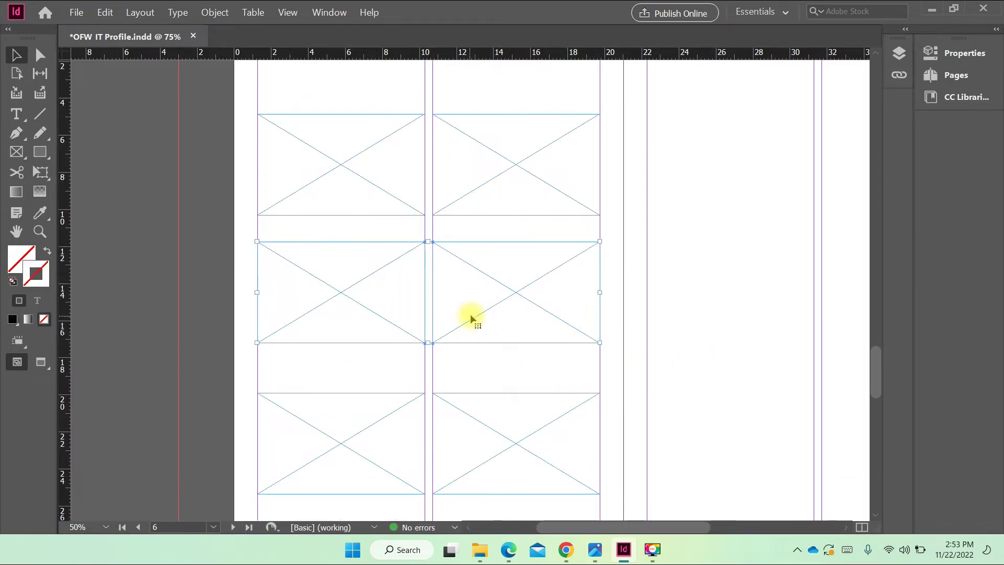
left_click(698, 334)
scroll(642, 361, "down", 3)
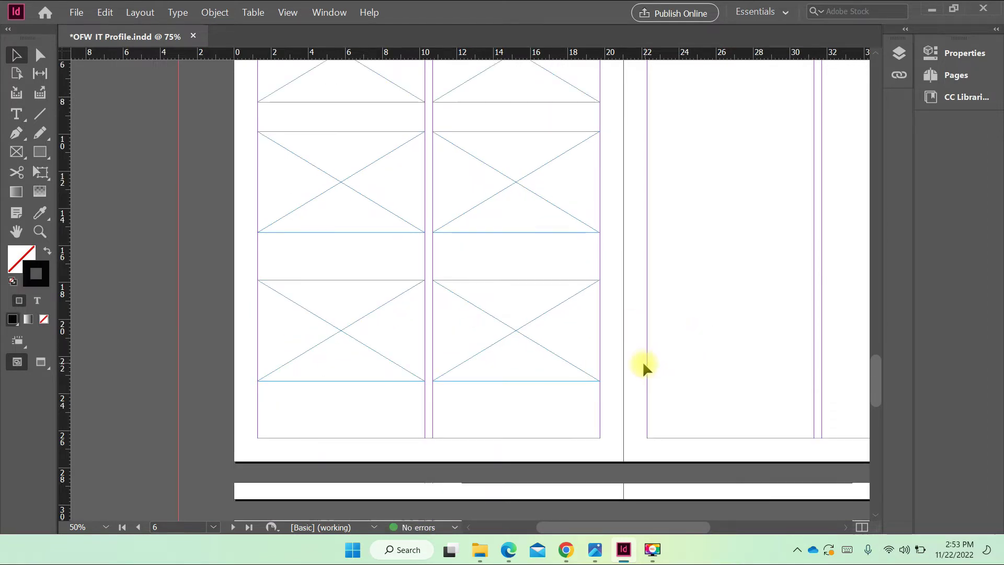
scroll(641, 375, "up", 4)
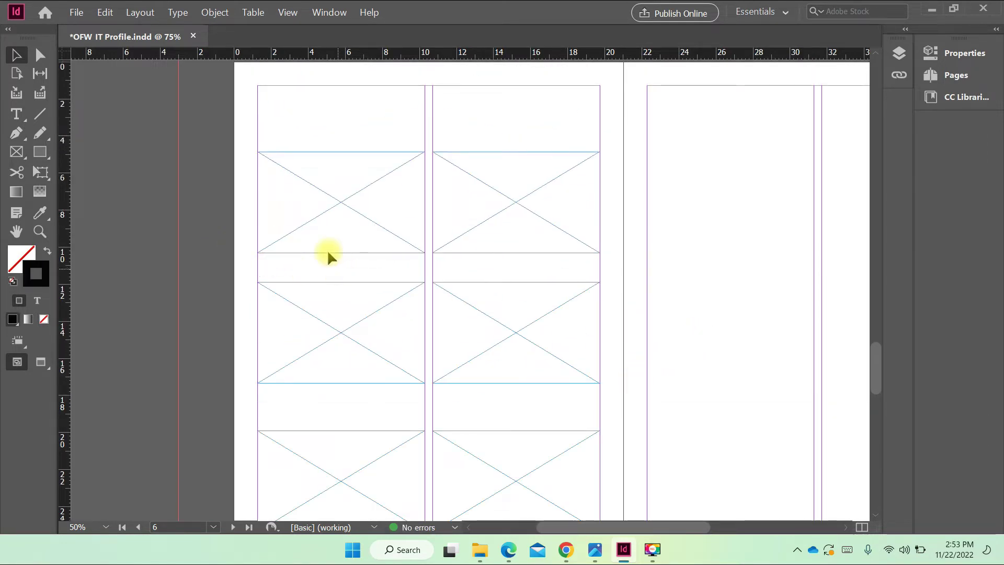
Step: Draw a column-wide caption frame about 0.9 cm tall below the first image frame and a title frame about 18.46 × 1.18 cm along the top margin
left_click(16, 151)
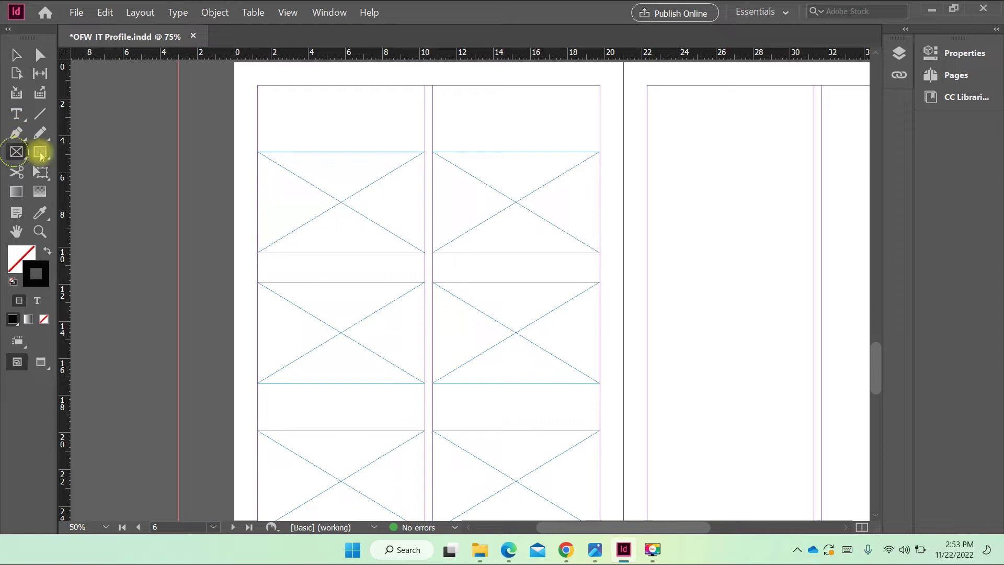
left_click_drag(257, 258, 425, 275)
scroll(287, 172, "up", 3)
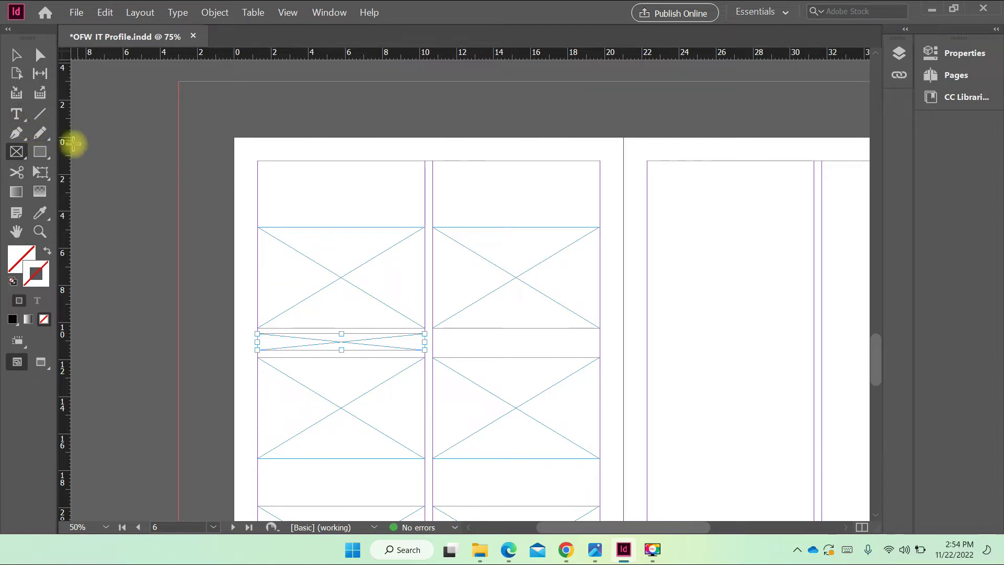
left_click_drag(257, 160, 602, 182)
Step: Examine how the section headings, such as OUR PARTNERS and SERVICES, are styled and placed on the previous spread
scroll(549, 197, "up", 20)
scroll(601, 392, "down", 5)
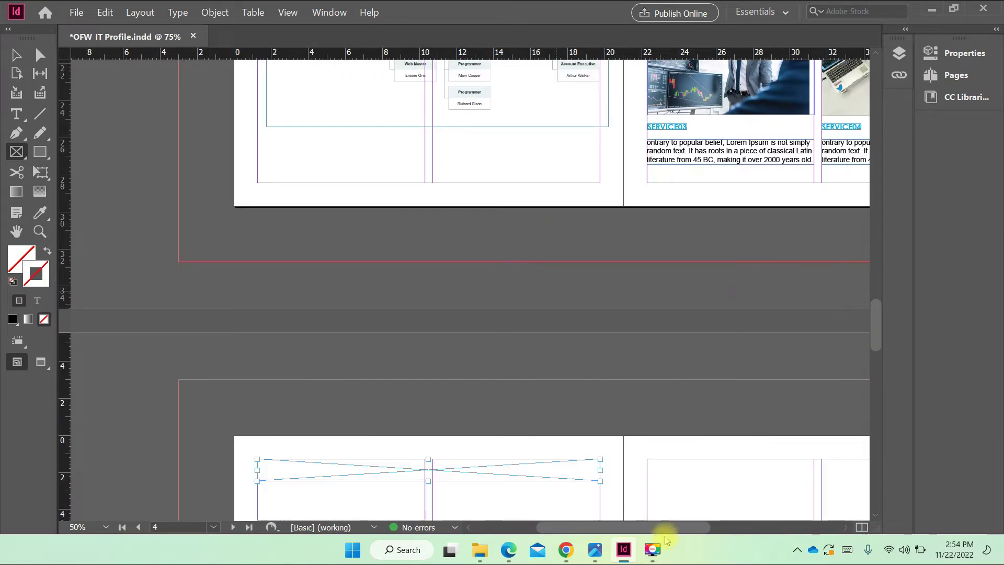
scroll(531, 357, "down", 3)
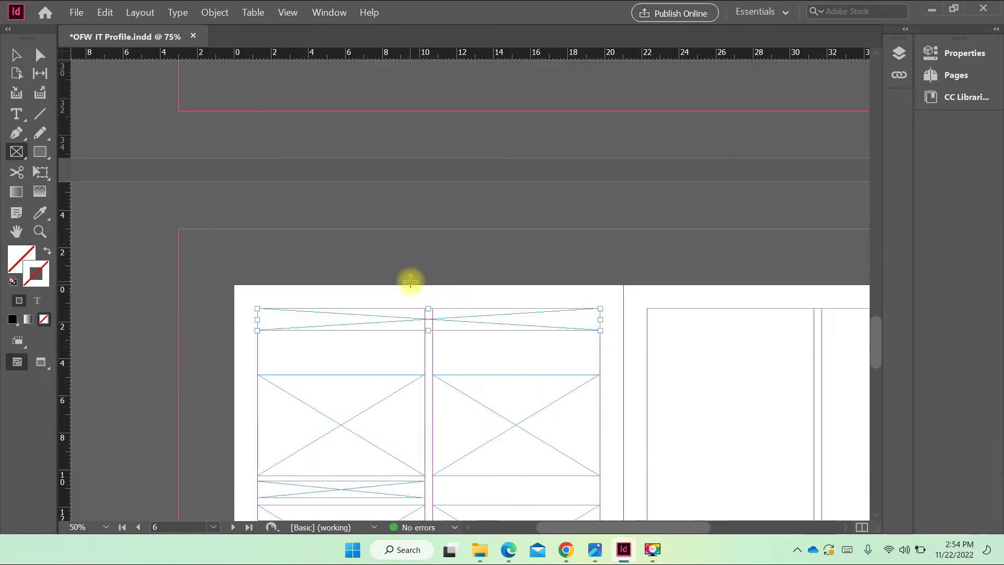
scroll(507, 310, "up", 10)
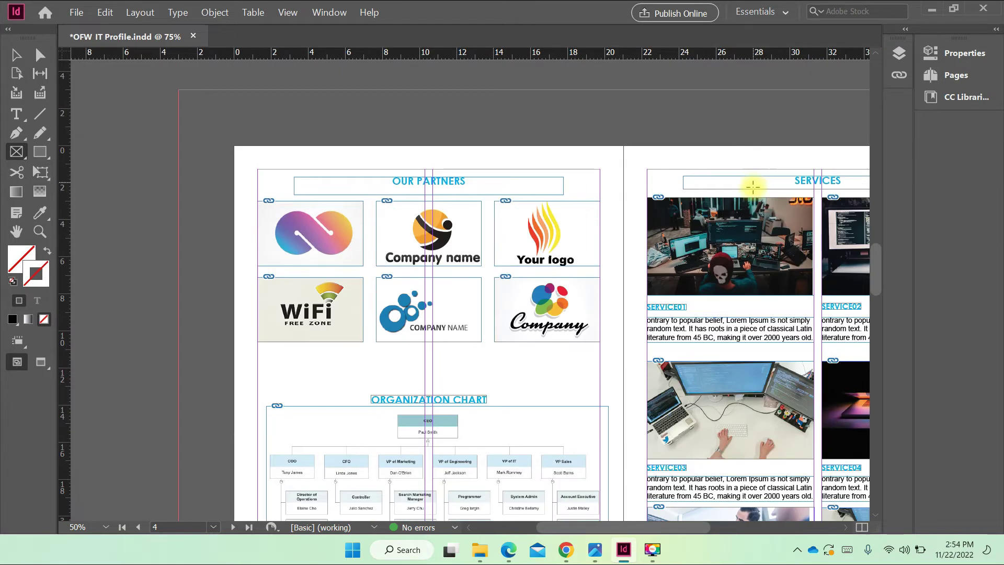
scroll(493, 314, "down", 11)
scroll(498, 314, "up", 4)
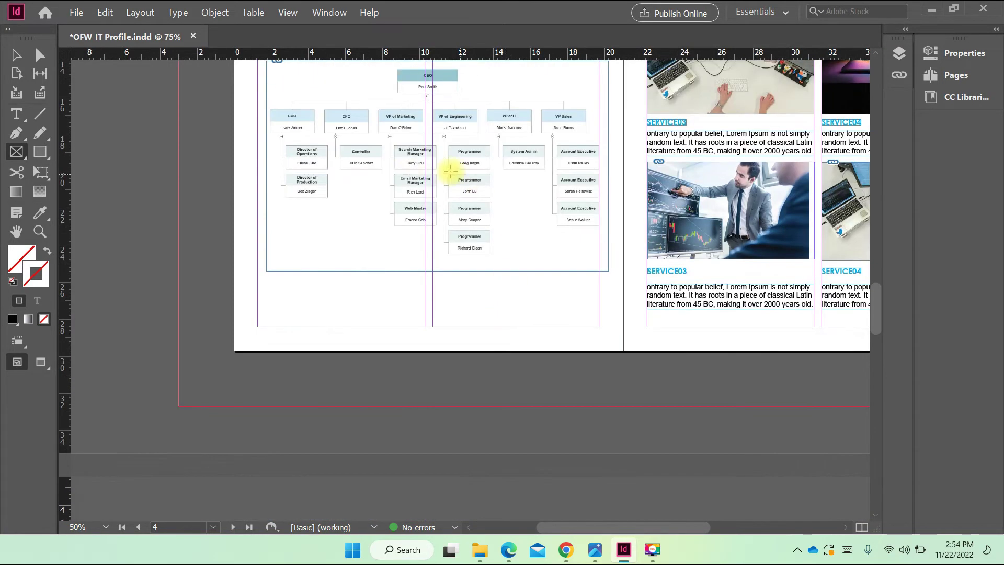
scroll(488, 342, "down", 3)
left_click(17, 54)
scroll(756, 178, "up", 8)
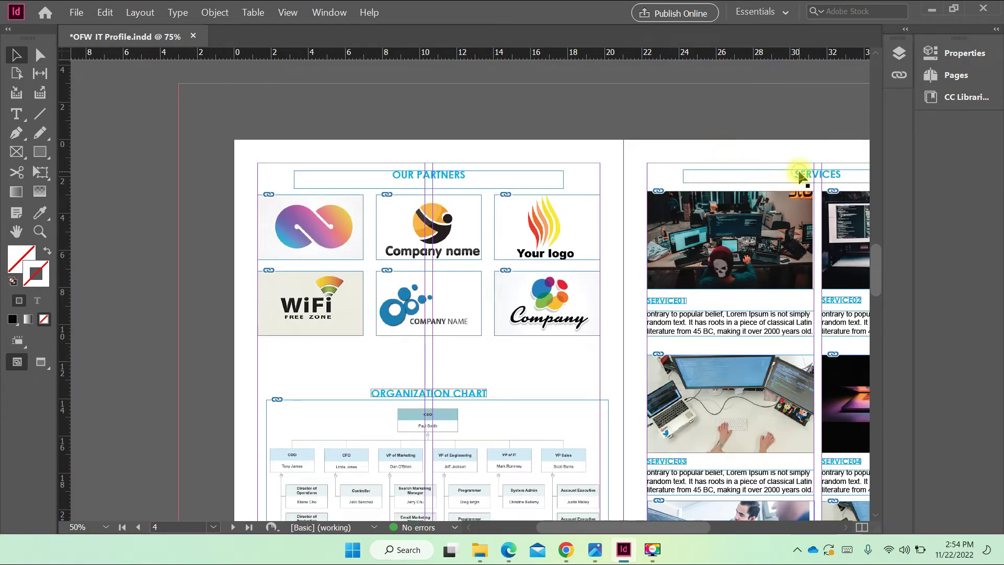
left_click(798, 175)
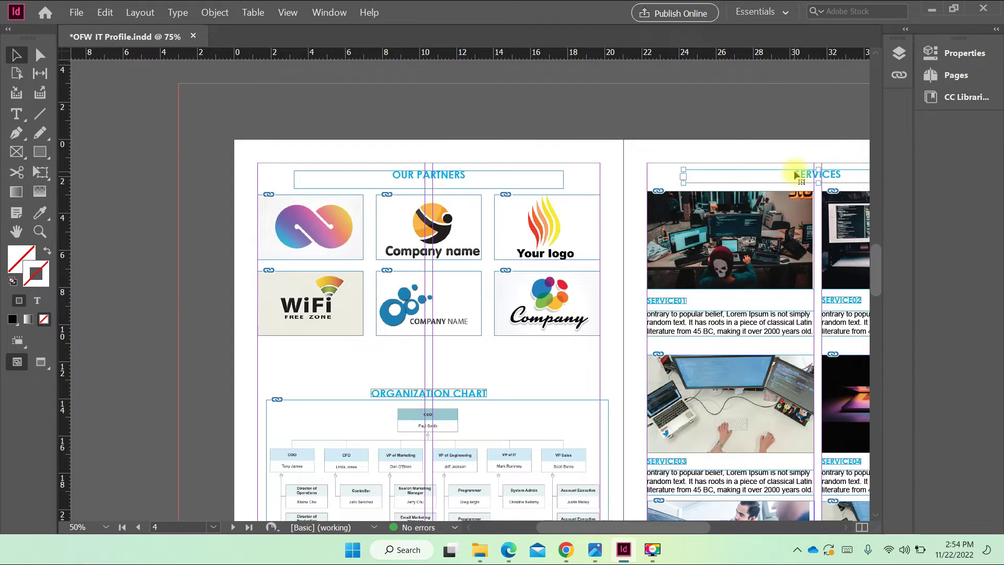
scroll(497, 272, "down", 8)
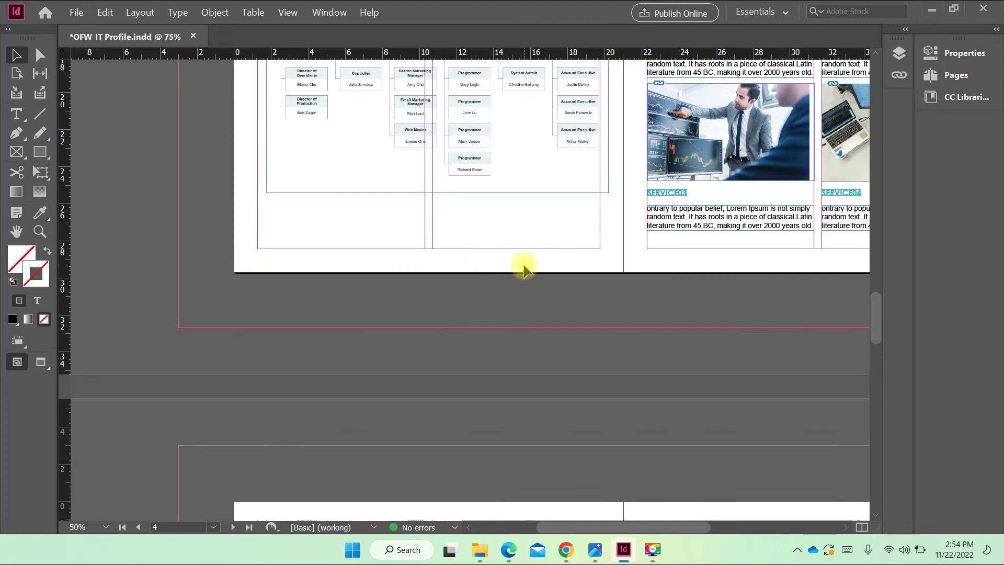
Step: Enter the heading PROJECTS in capitals in the title frame across page 6
scroll(523, 270, "down", 3)
left_click(298, 386)
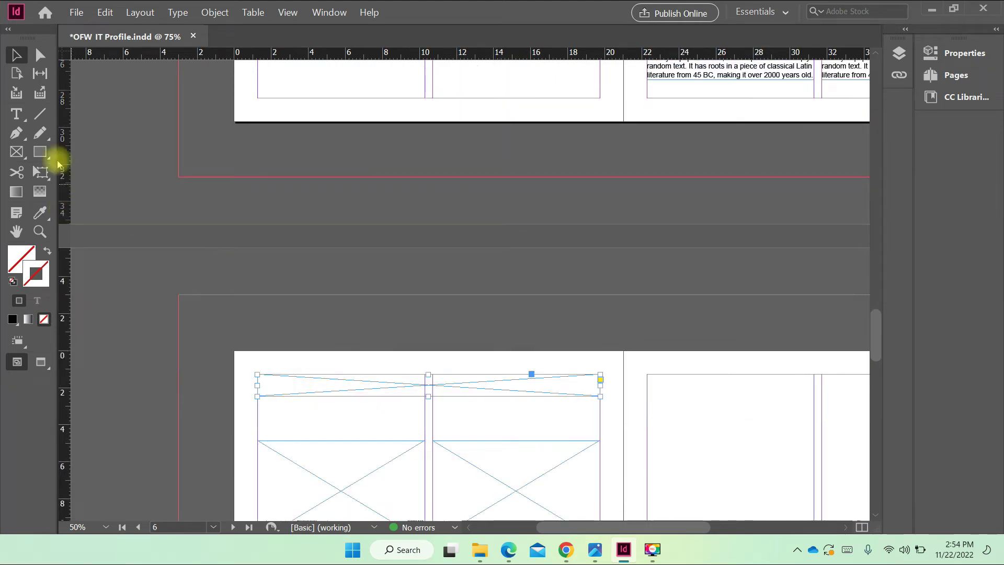
left_click(16, 114)
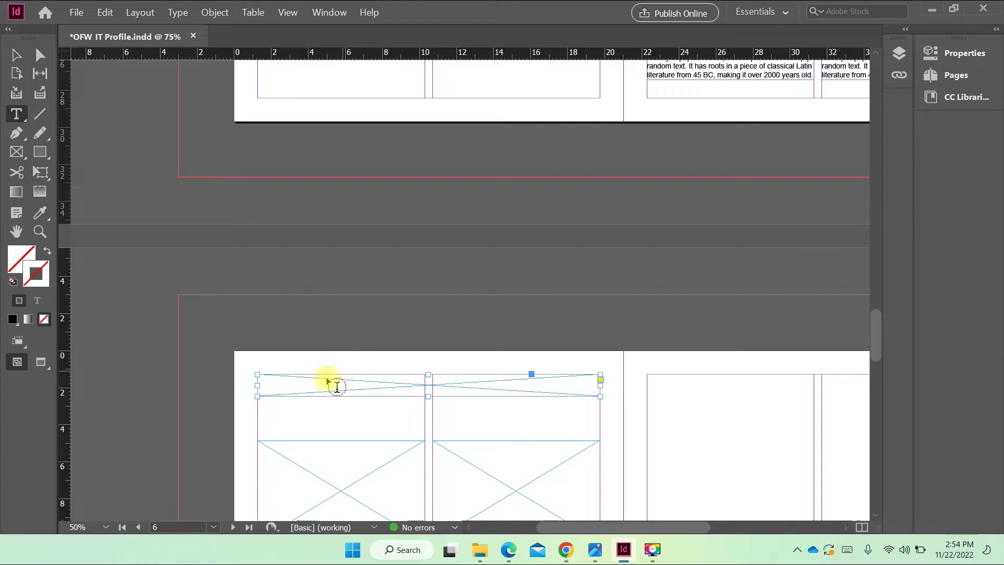
left_click(281, 382)
type("P")
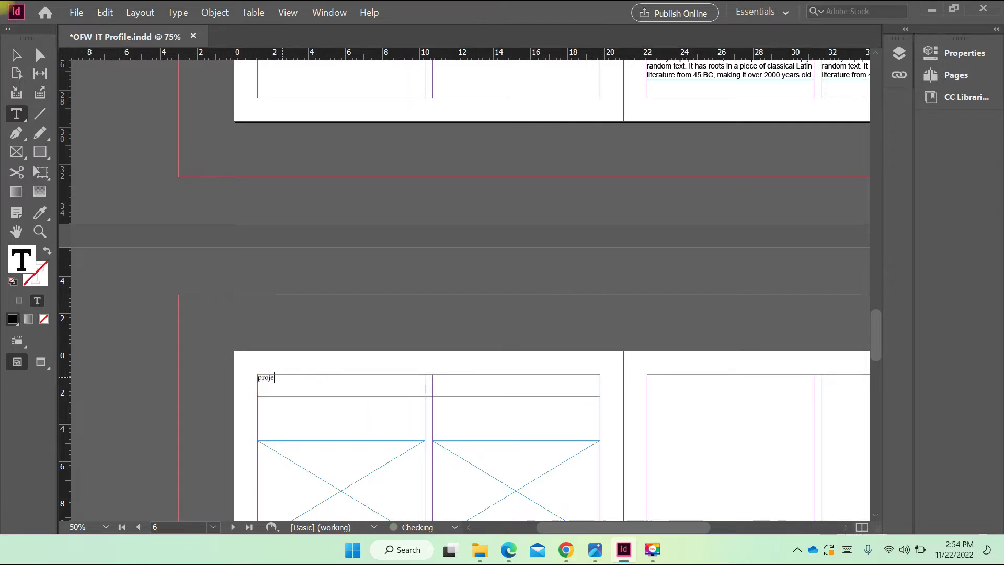
key("Caps_Lock")
key("BackSpace")
type("JECTS")
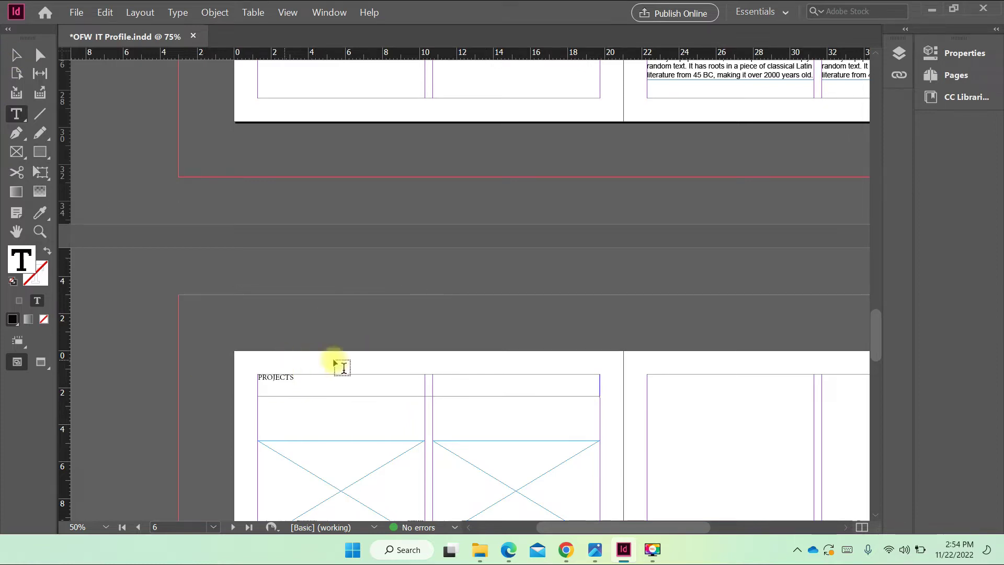
Step: Set the PROJECTS heading text in Arial Bold
left_click_drag(299, 379, 226, 377)
left_click(964, 53)
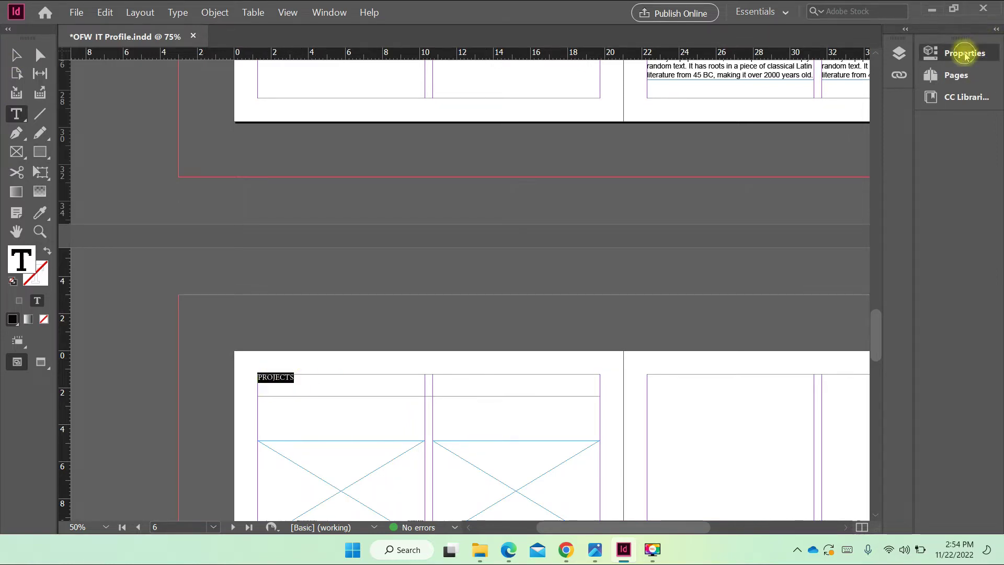
left_click(790, 291)
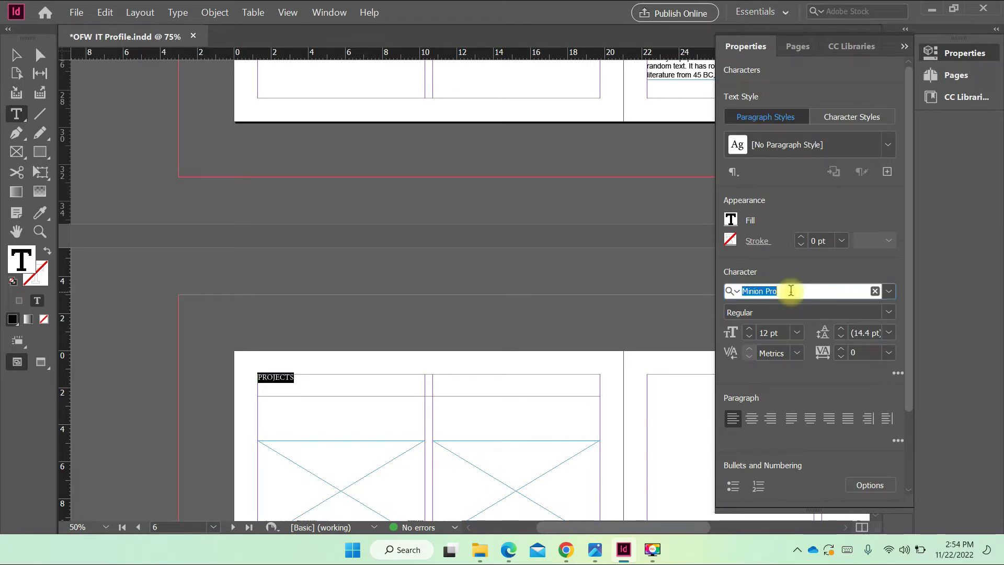
type("ARIA")
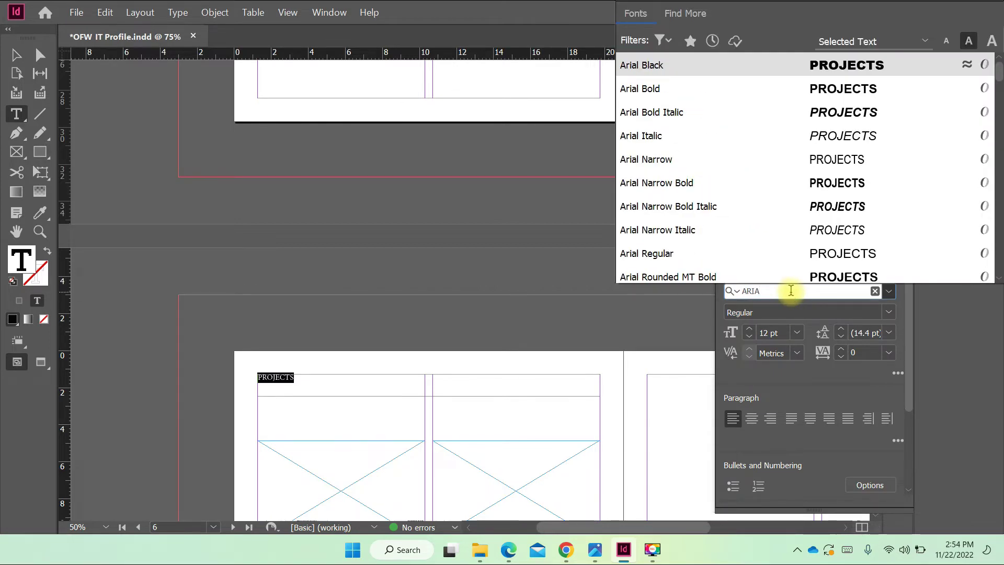
left_click(647, 88)
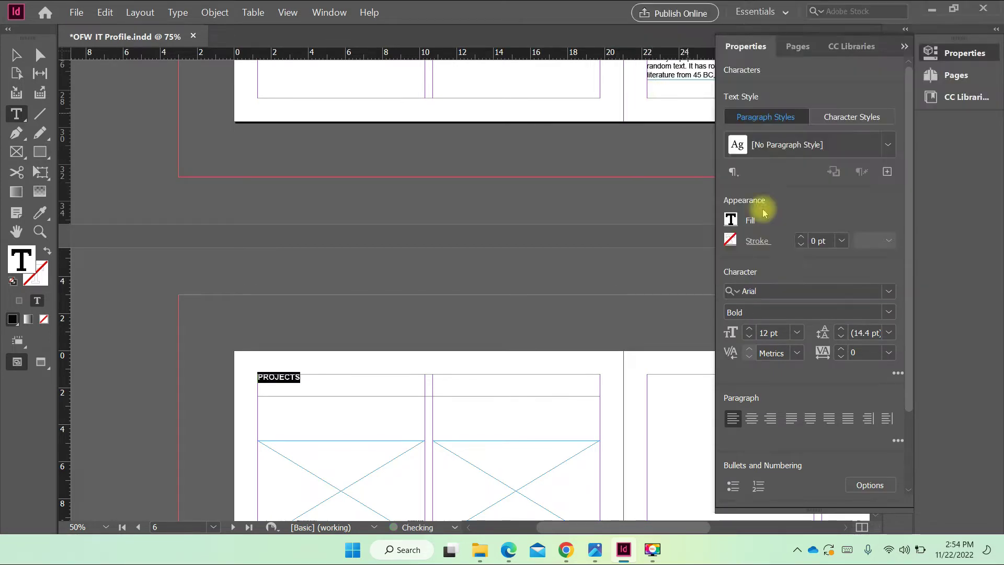
Step: Give the PROJECTS text the cyan fill C=100 M=0 Y=0 K=0 and a size of 18 pt
left_click(730, 219)
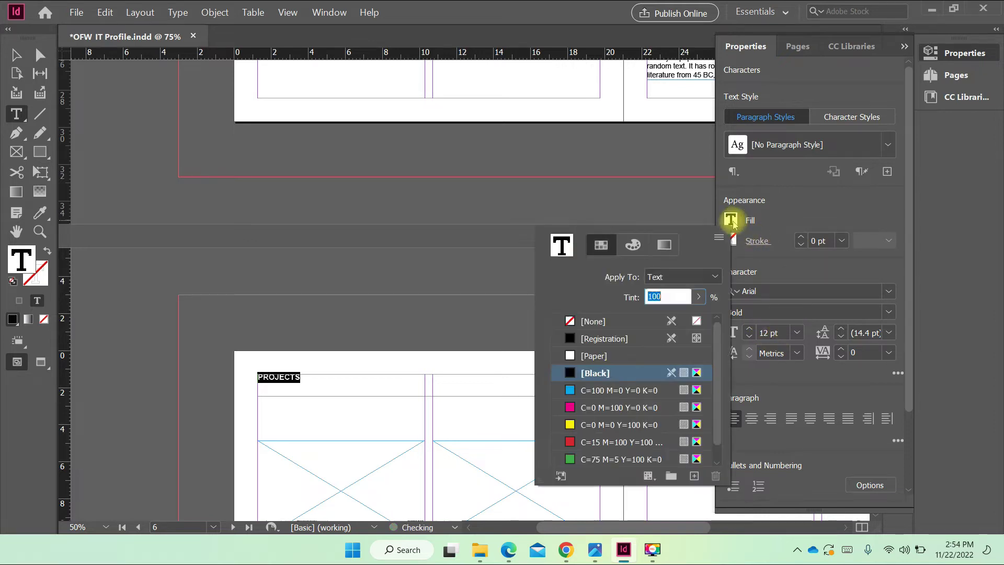
left_click(570, 390)
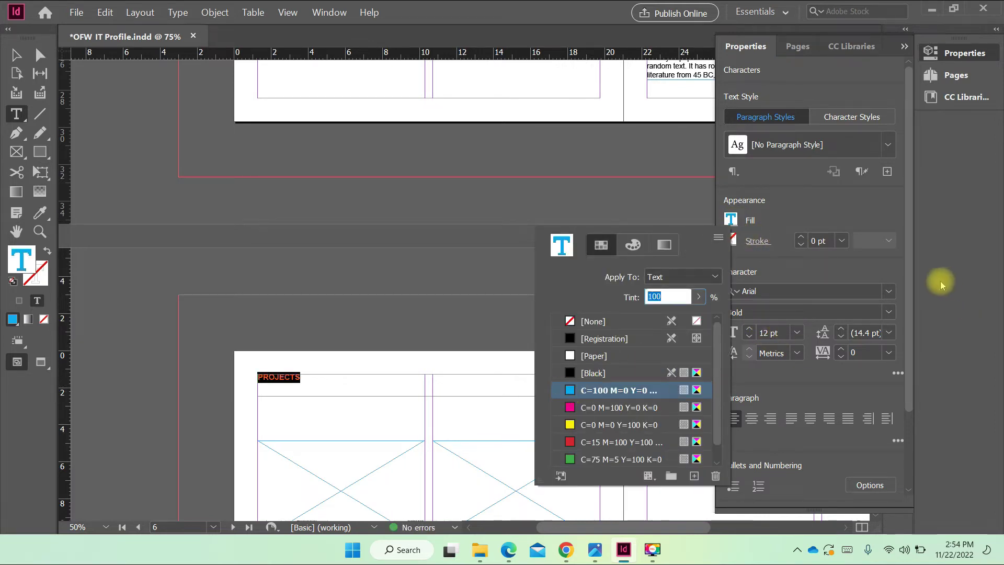
left_click(749, 338)
left_click(748, 331)
left_click(749, 331)
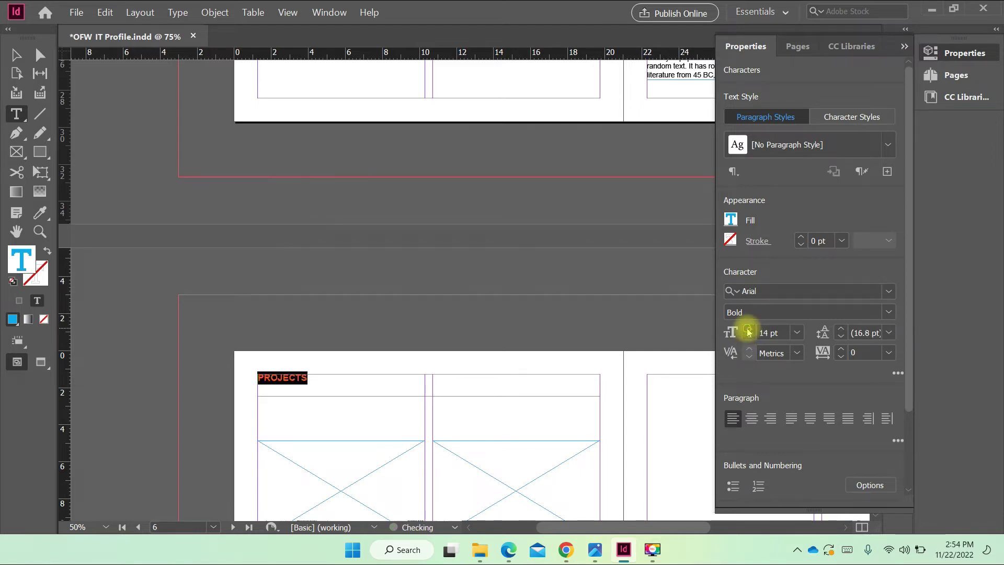
left_click(749, 329)
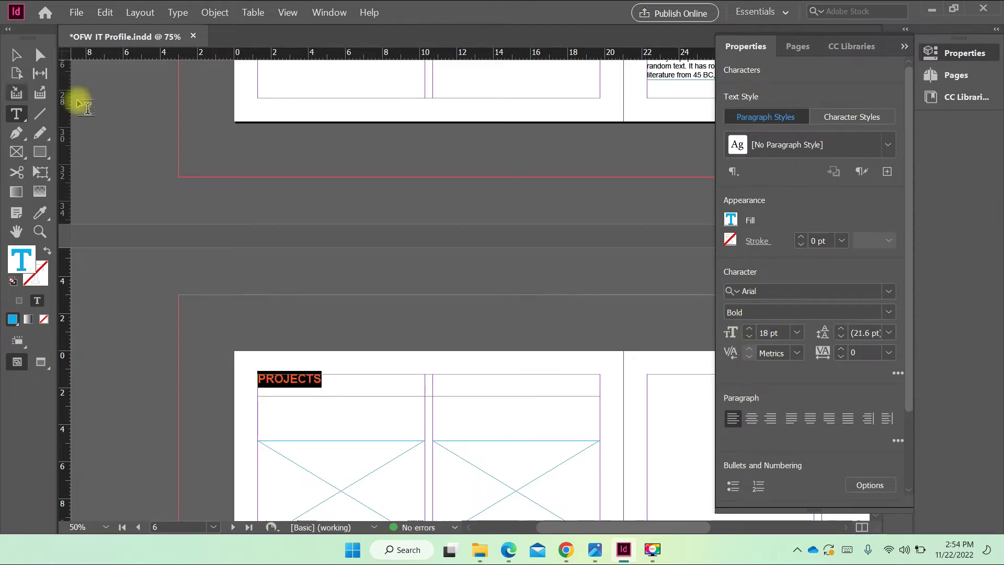
Step: Fit the title frame tightly to the PROJECTS text
left_click(17, 55)
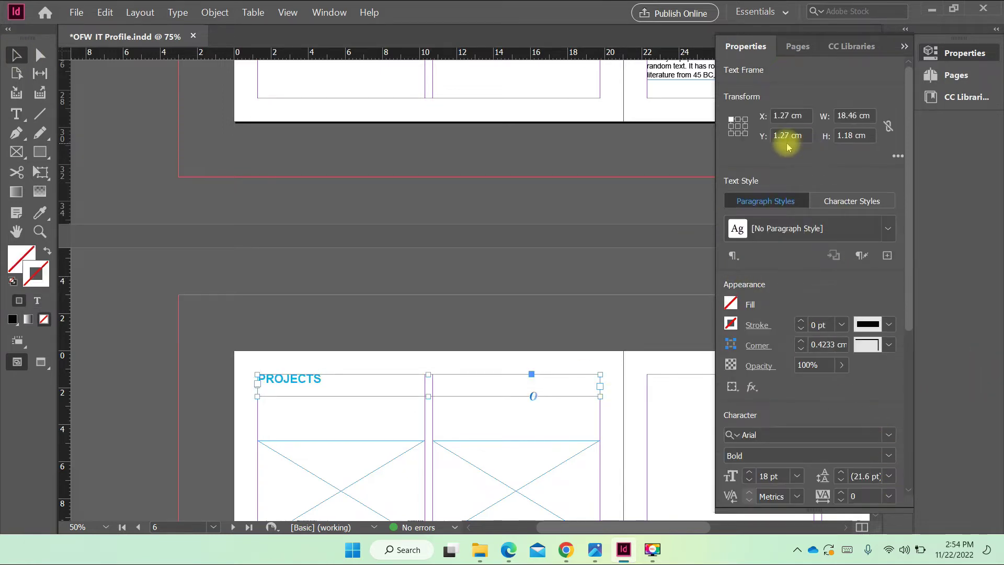
double_click(599, 396)
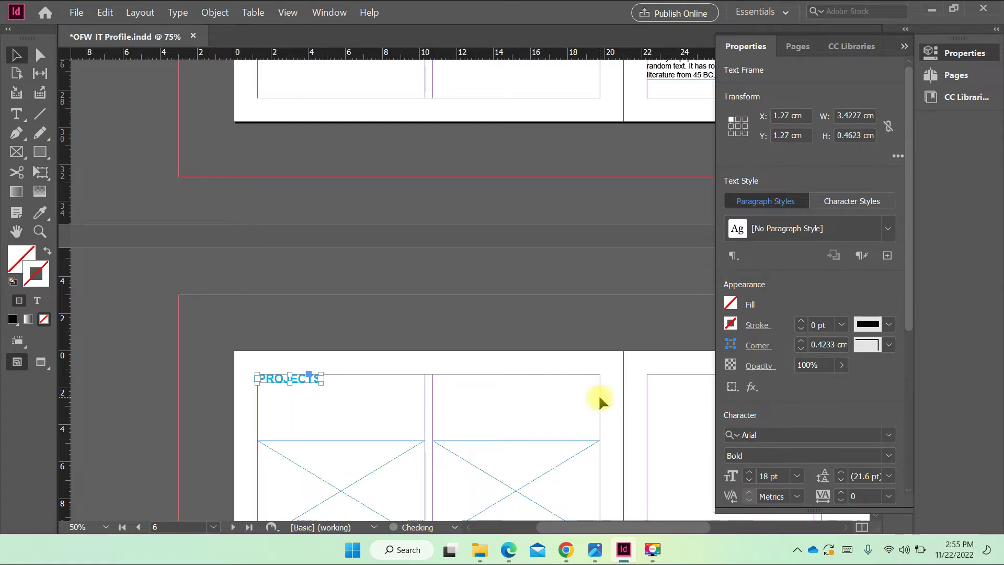
scroll(316, 346, "down", 3)
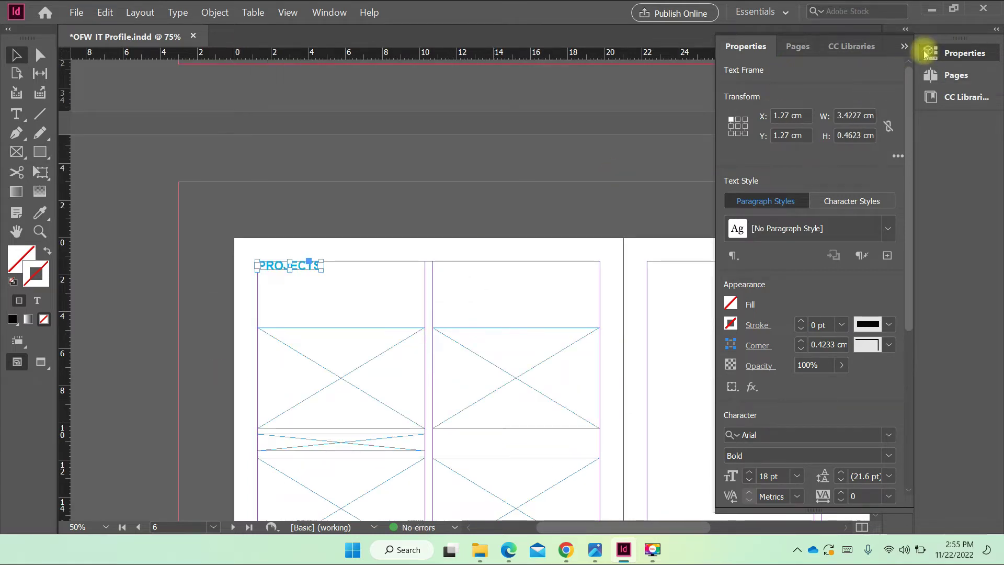
Step: Centre the PROJECTS heading horizontally between page 6's margins and nudge it slightly down from the top margin
left_click(904, 47)
left_click(425, 219)
left_click_drag(293, 267, 429, 273)
left_click(494, 230)
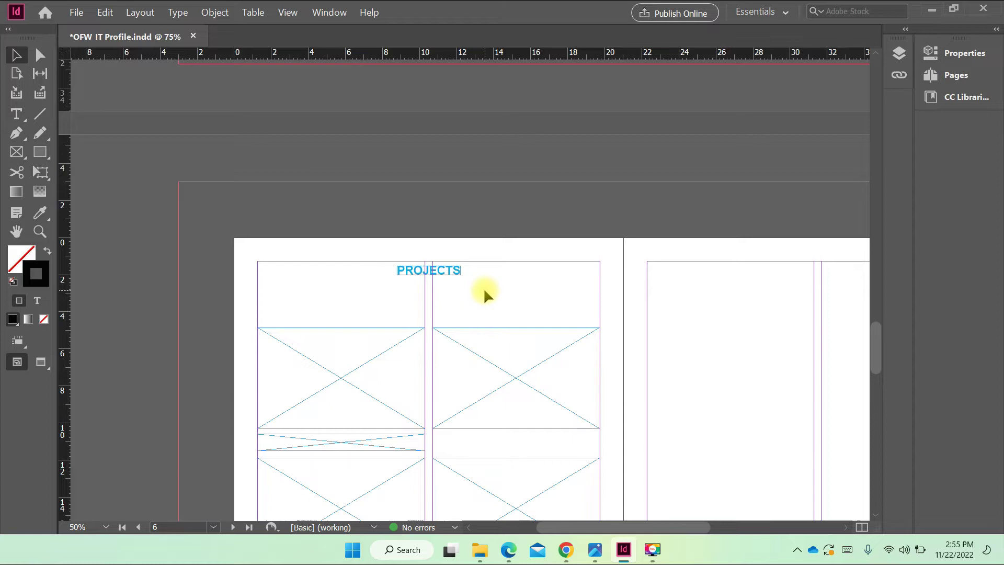
scroll(484, 287, "down", 3)
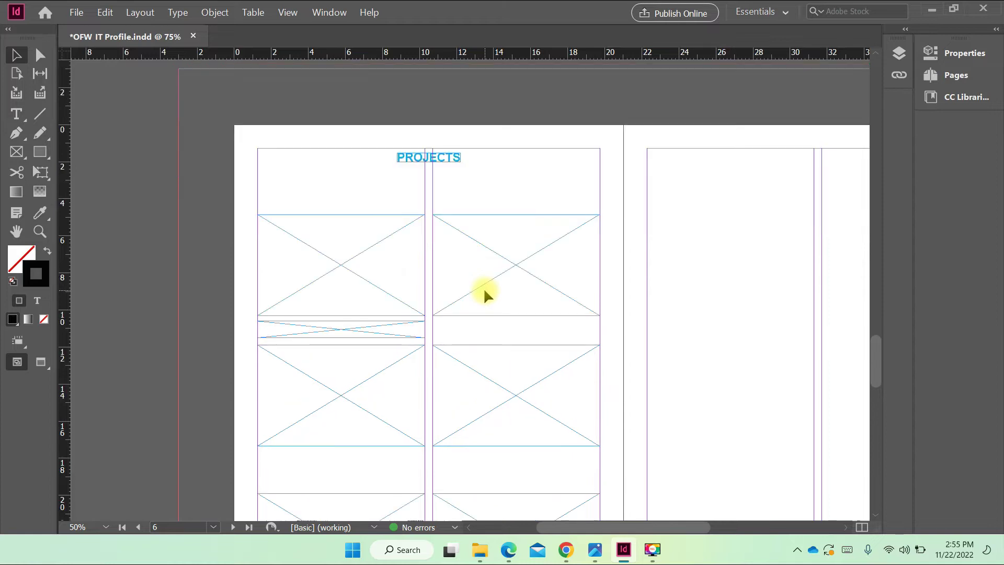
left_click(446, 163)
key("shift+Down")
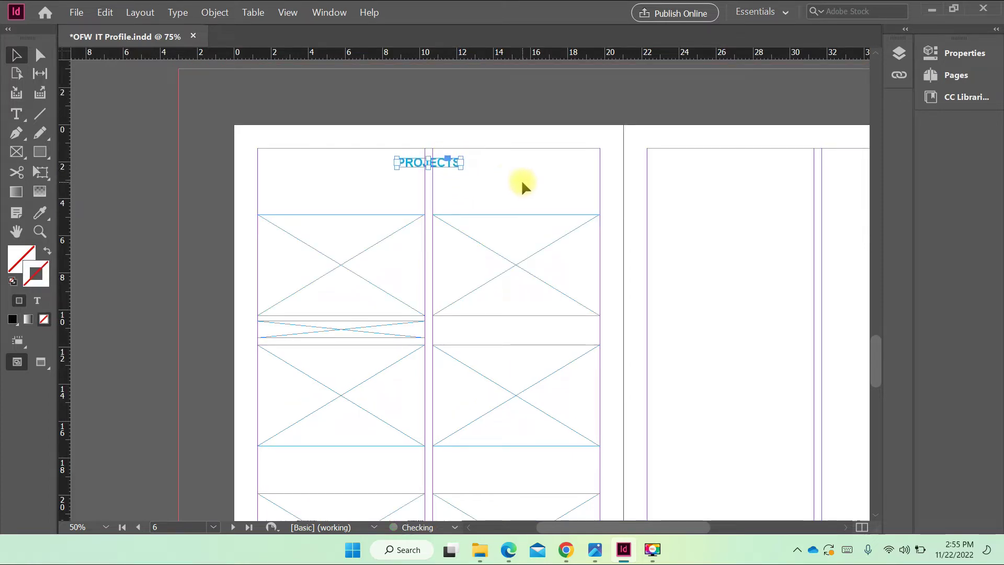
Step: Move the top pair of image placeholders and the caption frame beneath them up toward the PROJECTS heading
left_click(575, 195)
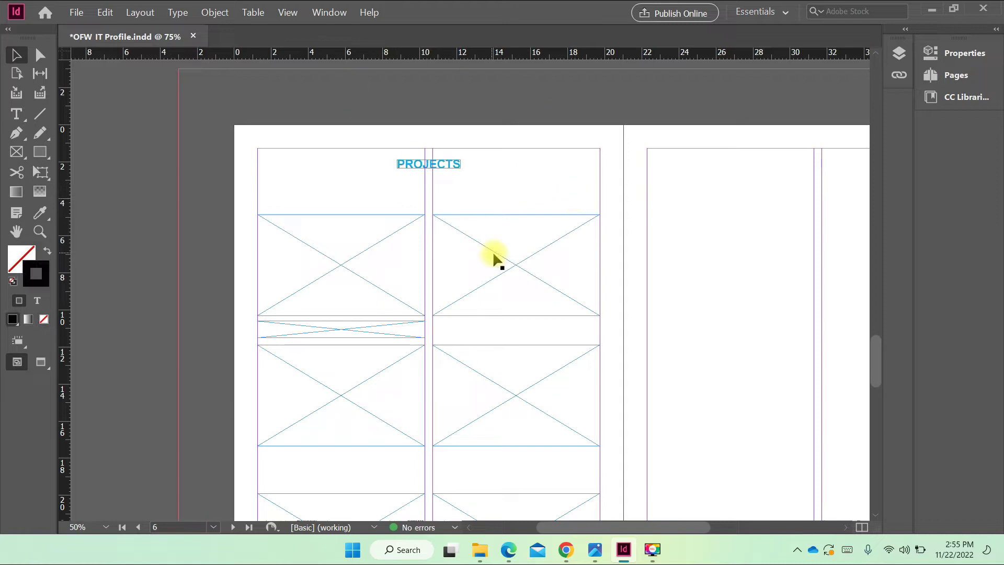
key("w")
key("w")
left_click_drag(500, 291, 501, 290)
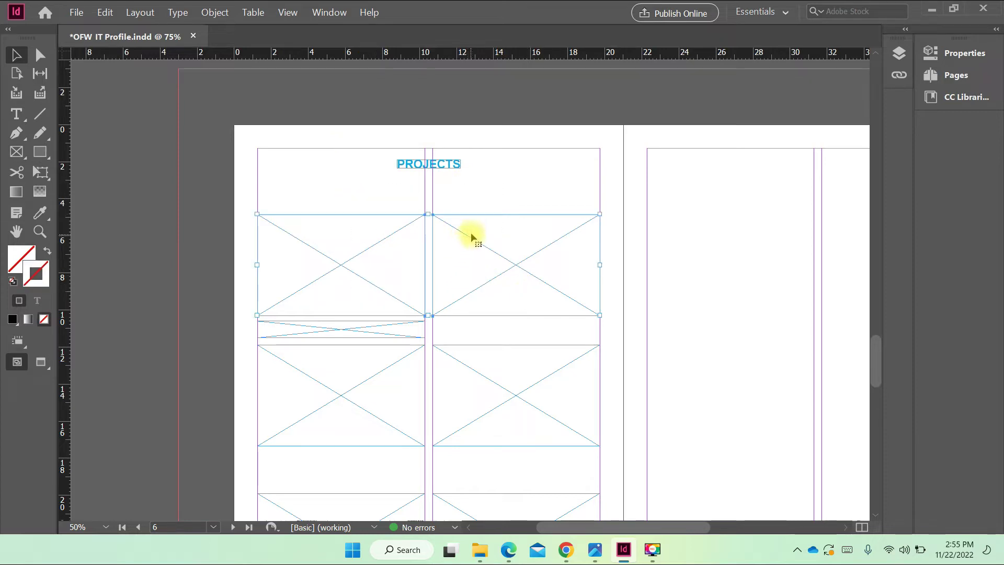
left_click_drag(471, 234, 484, 222)
left_click(488, 165)
left_click_drag(361, 333, 364, 330)
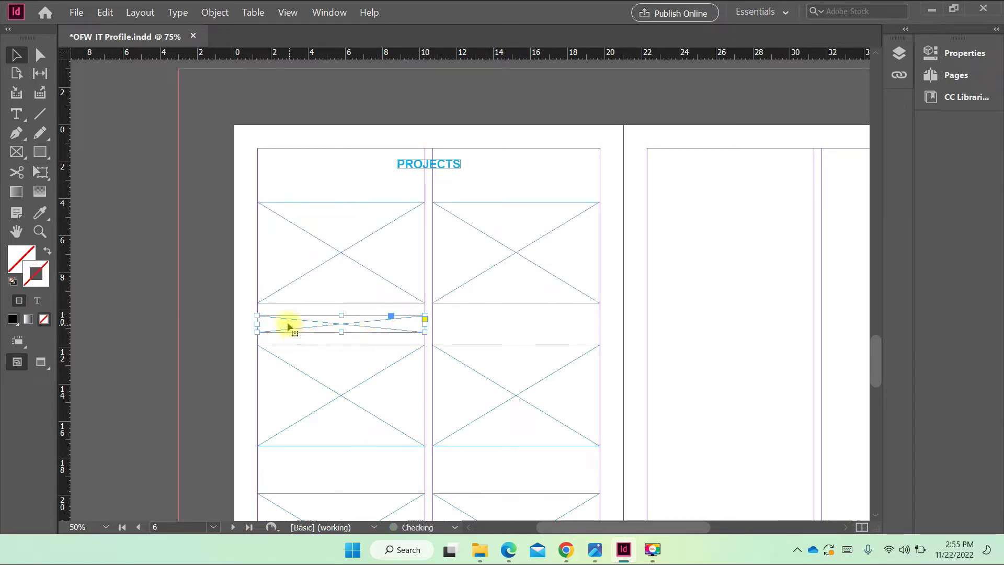
Step: Enter the caption text "Project 01" in the frame below the first image placeholder
left_click(16, 115)
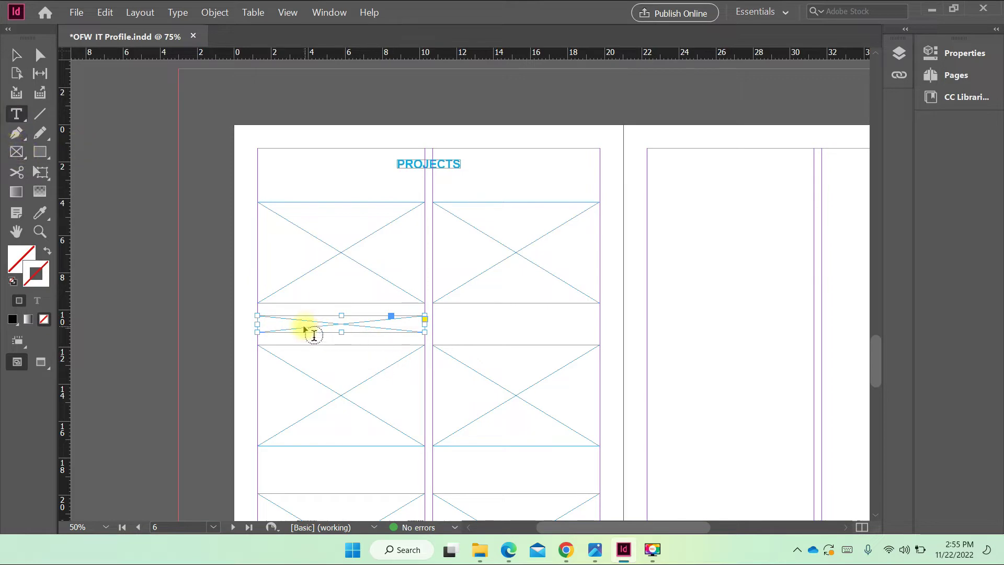
left_click(270, 323)
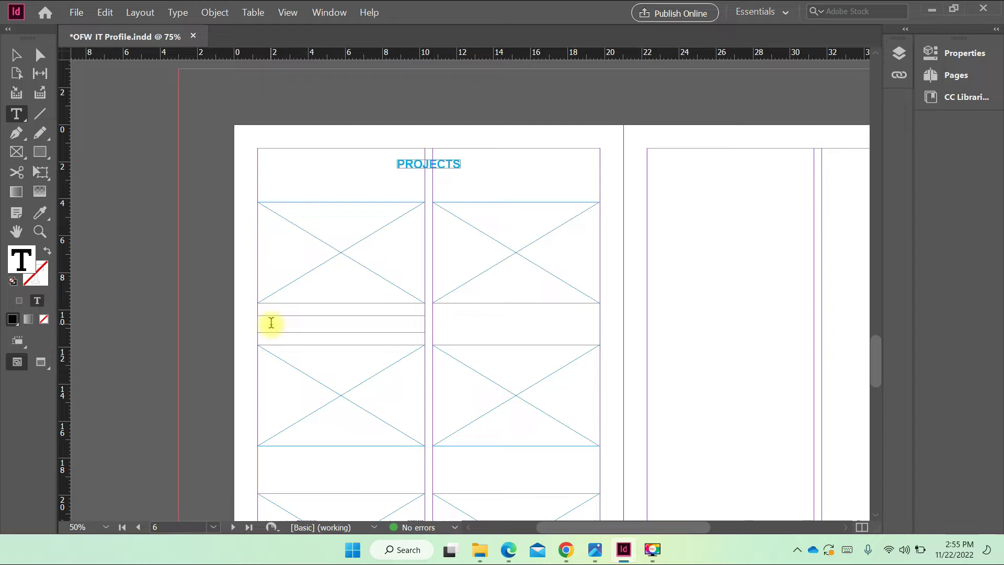
type("P")
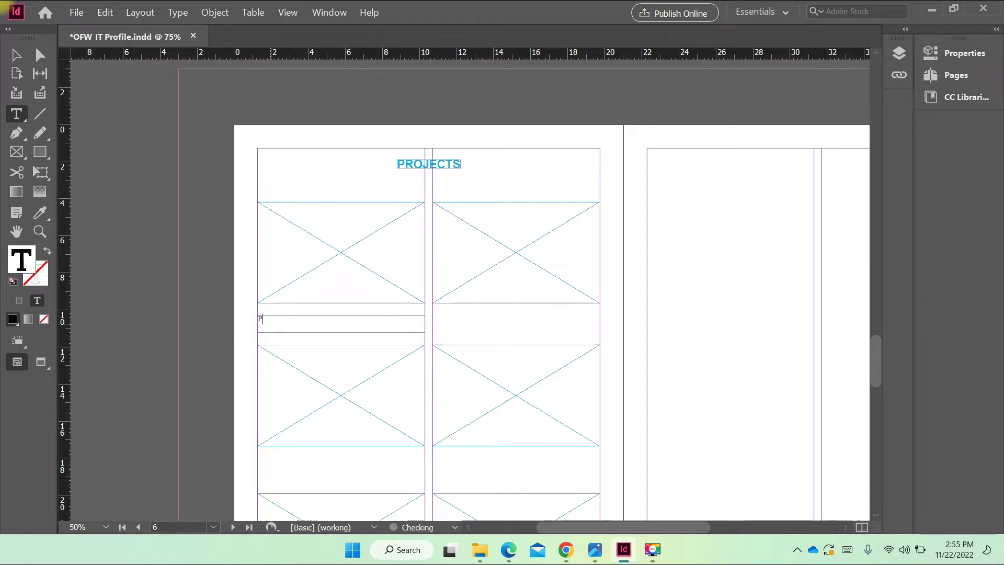
key("Caps_Lock")
type("ro")
Step: Set the whole Project 01 caption in Arial Regular
key("ctrl+a")
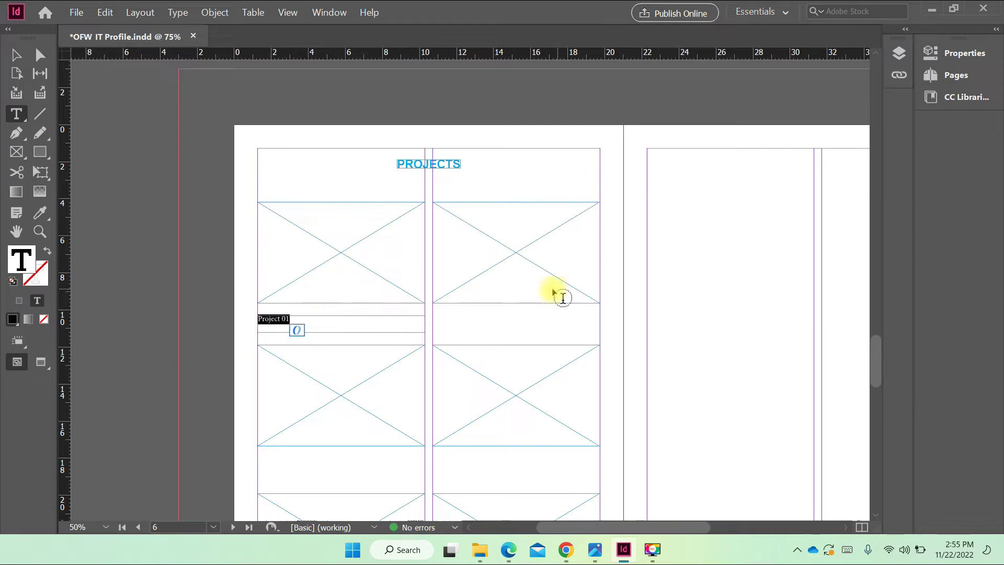
left_click(959, 54)
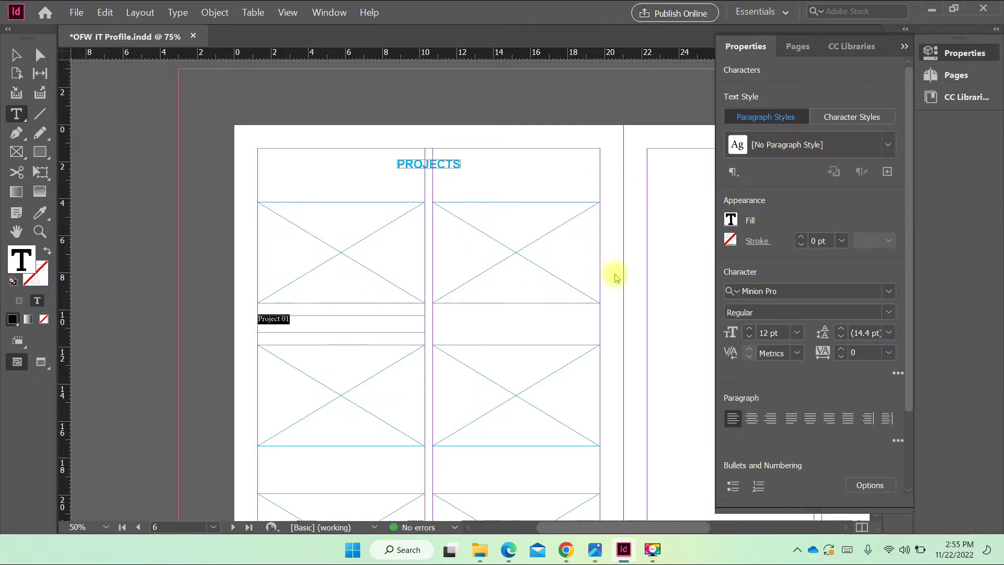
left_click(806, 291)
type("ar")
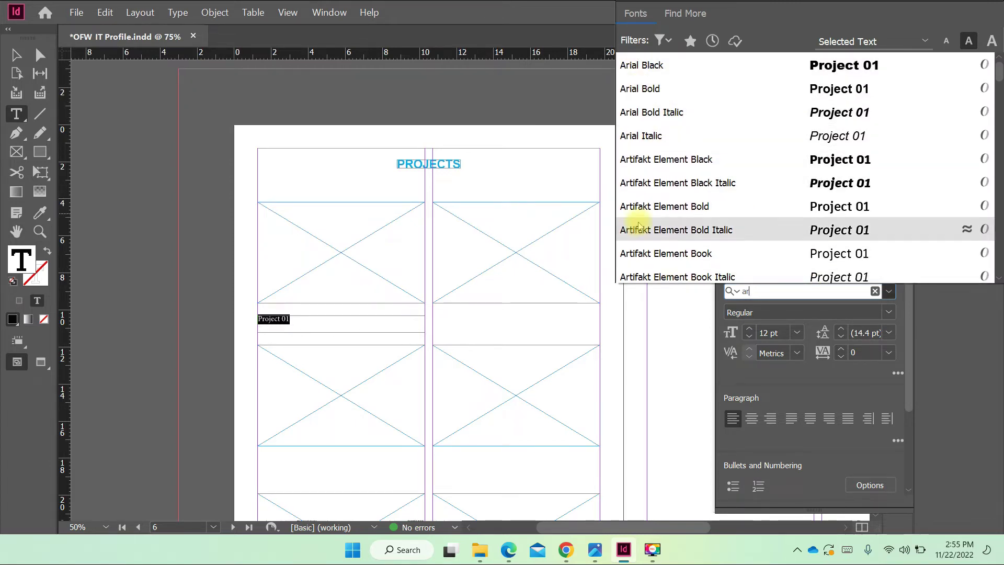
scroll(640, 251, "down", 2)
scroll(642, 251, "up", 2)
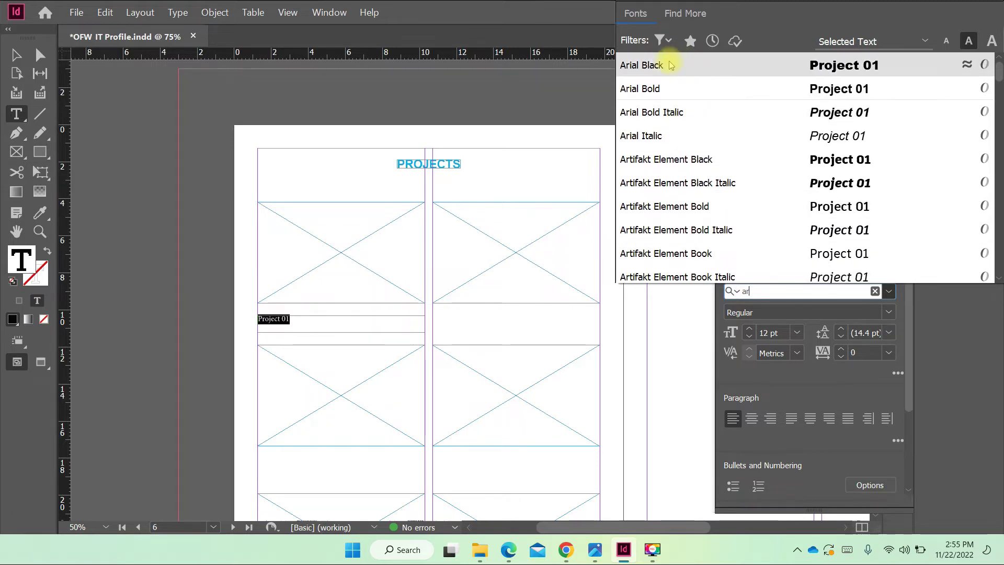
left_click(650, 66)
left_click(889, 313)
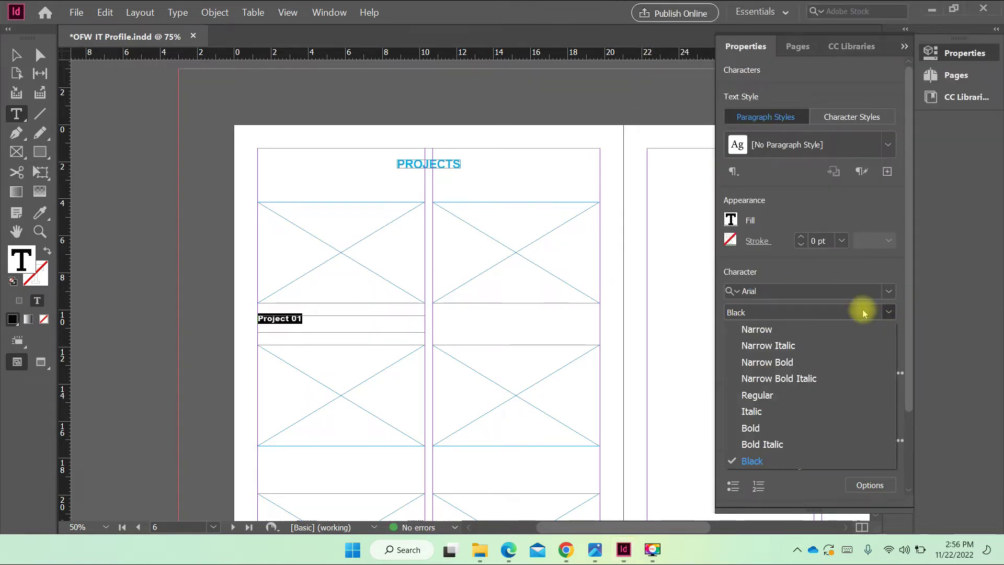
left_click(754, 396)
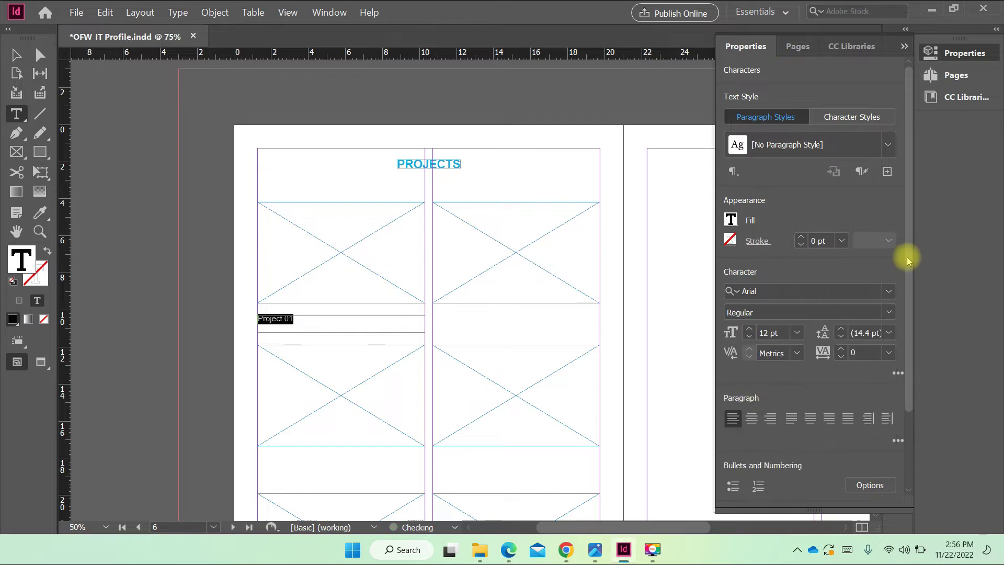
Step: Set the caption text to 14 pt and give it the cyan C=100 M=0 Y=0 K=0 fill
left_click(749, 329)
left_click(731, 219)
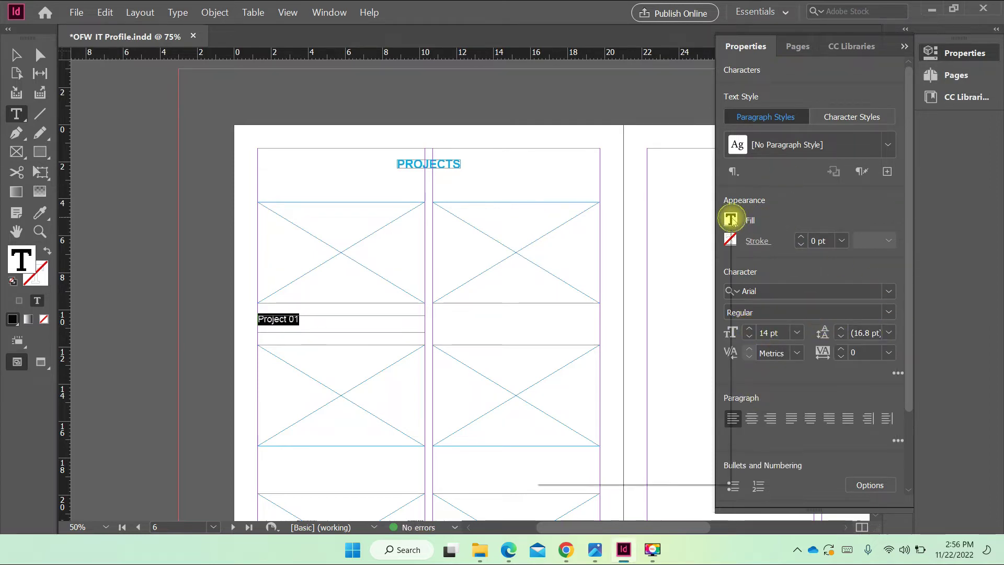
left_click(576, 390)
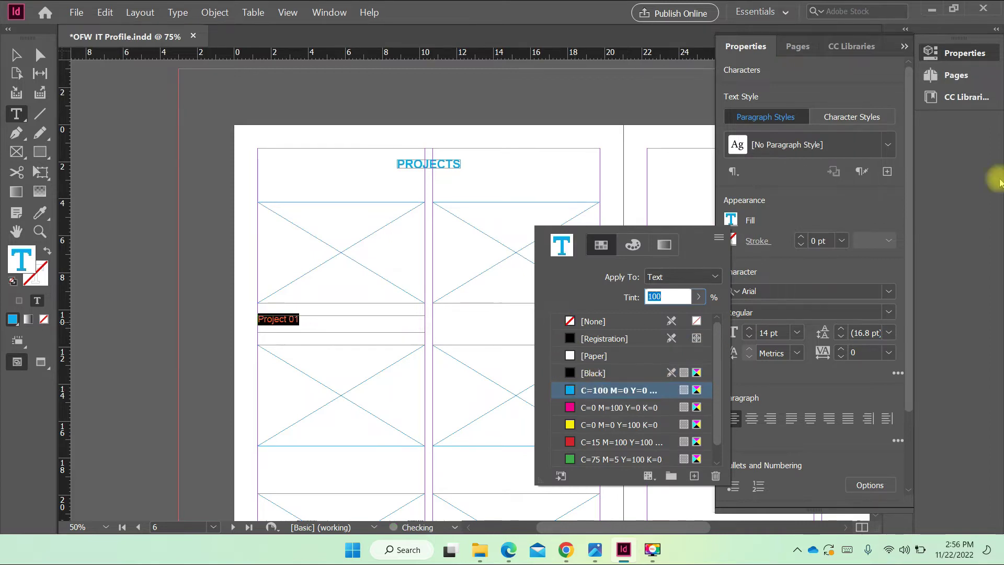
left_click(847, 222)
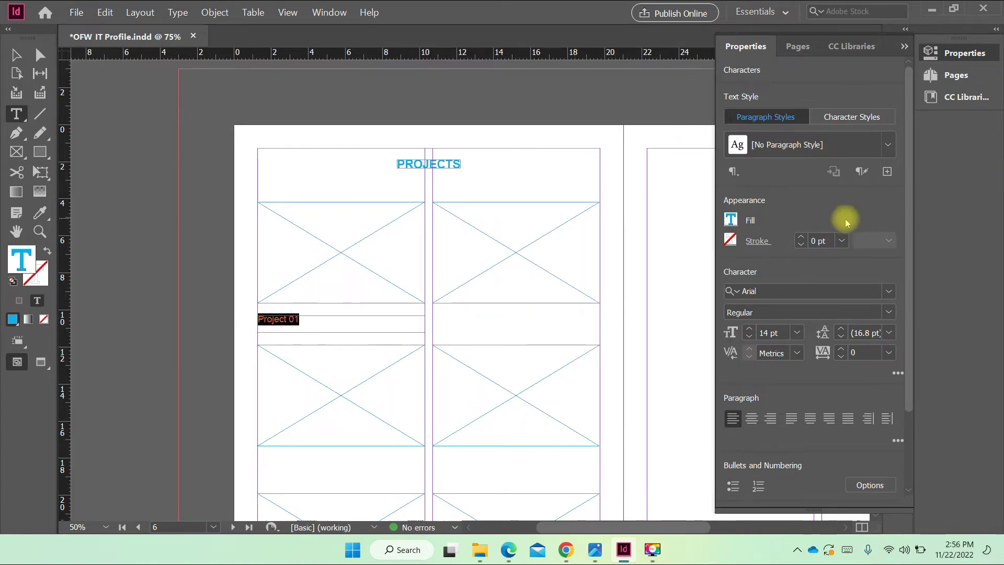
Step: Replace the caption's wording with the all-caps text "PROJECT 01"
left_click(326, 320)
left_click(305, 324)
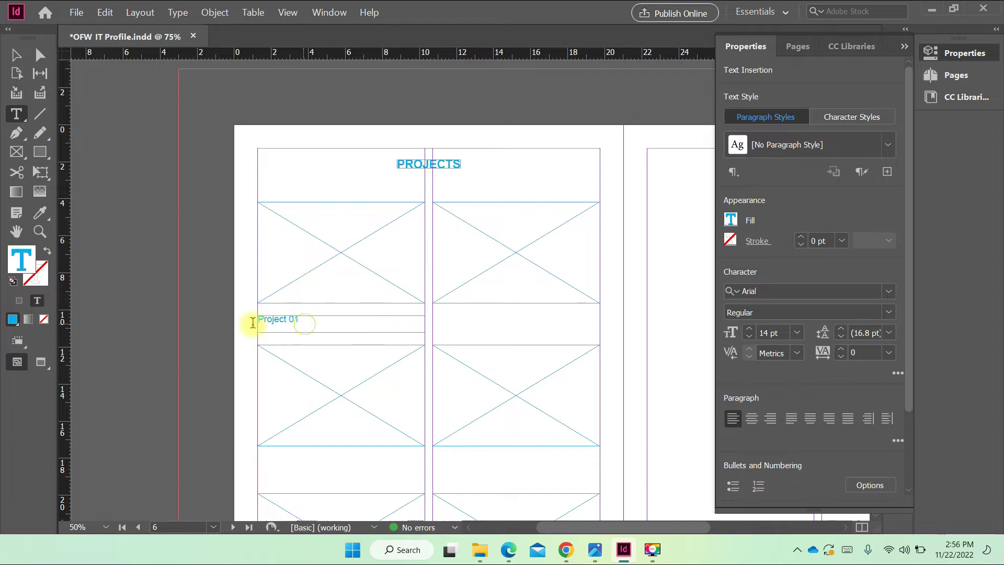
key("ctrl+a")
key("Right")
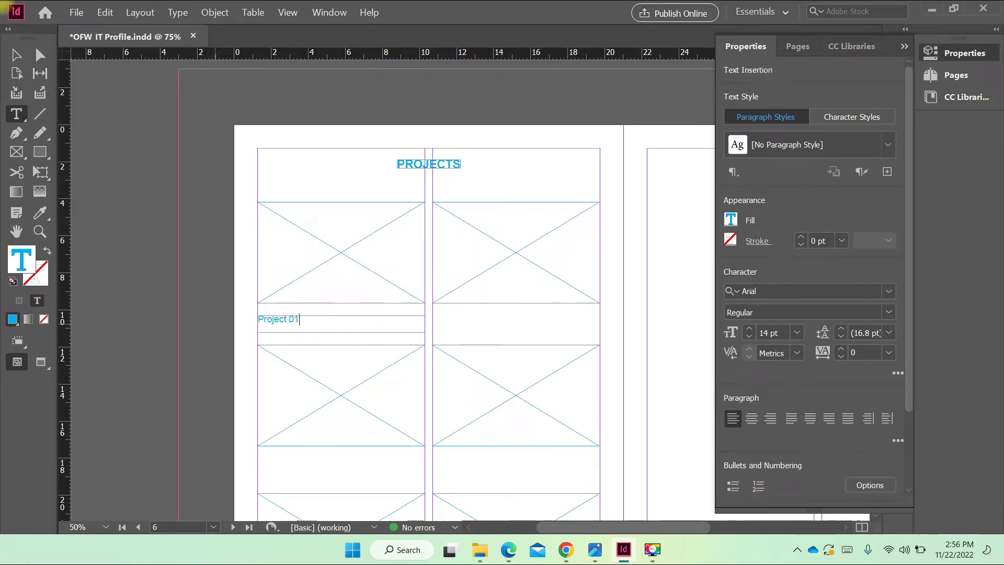
key("Caps_Lock")
type("PROJECT 01")
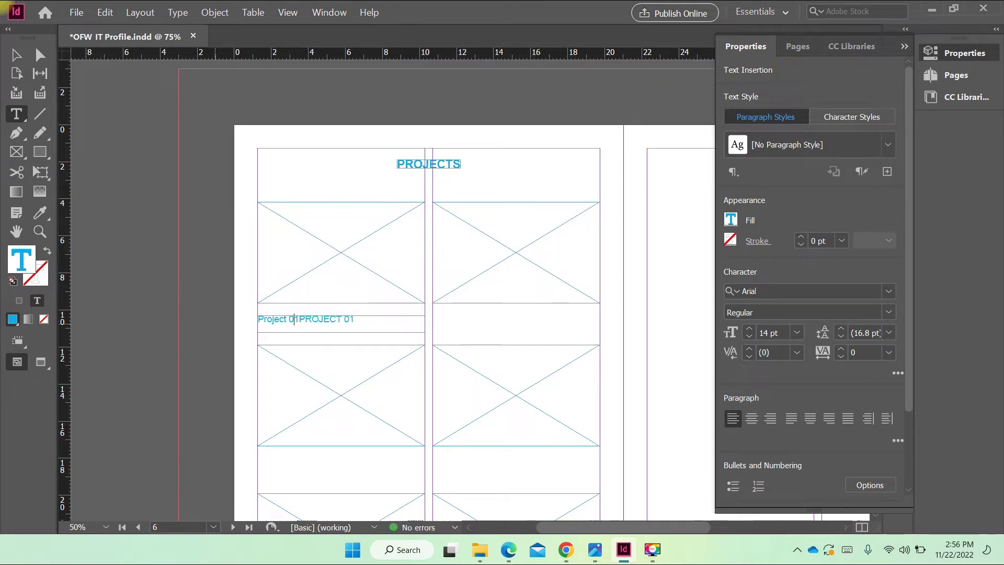
key("BackSpace")
key("BackSpace")
key("BackSpace")
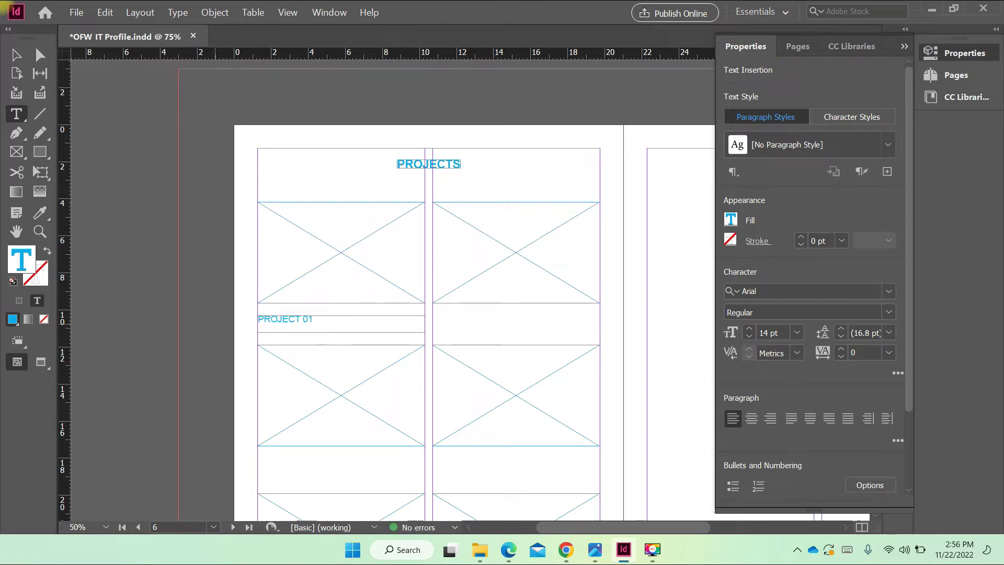
Step: Fit the caption frame to the PROJECT 01 text and move it up just below the first image placeholder
left_click(15, 55)
left_click(903, 46)
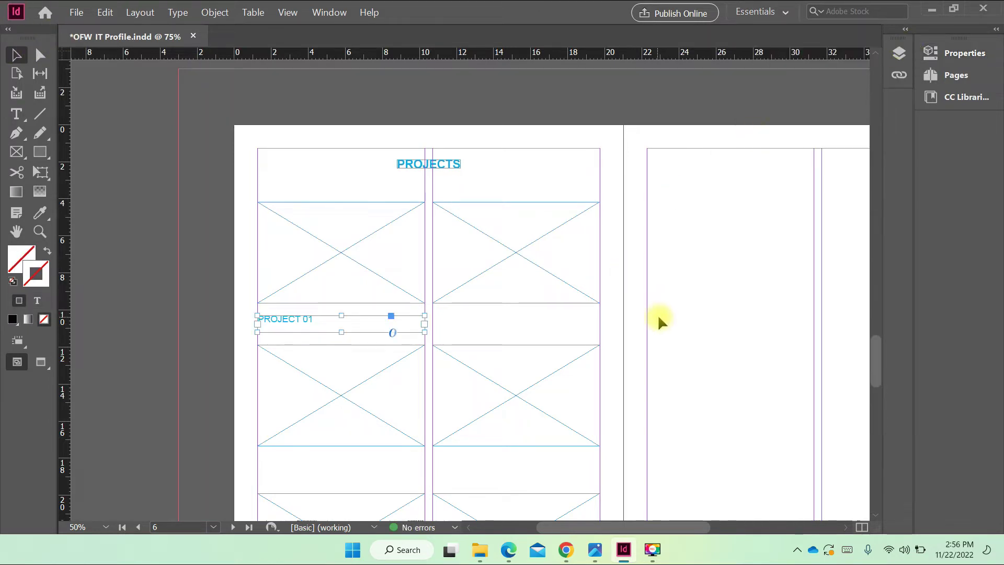
left_click(657, 315)
left_click(318, 333)
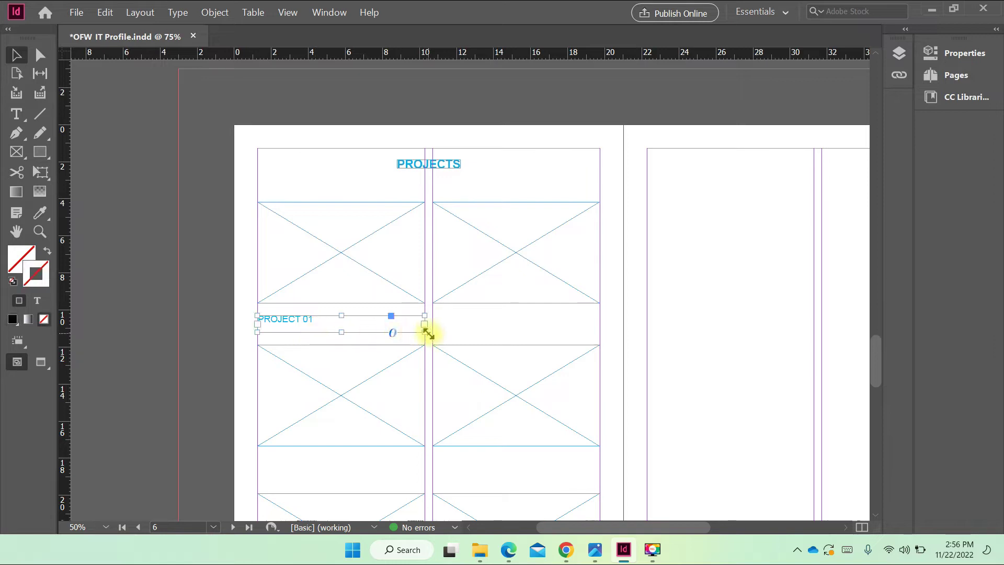
double_click(425, 332)
left_click_drag(285, 328, 293, 320)
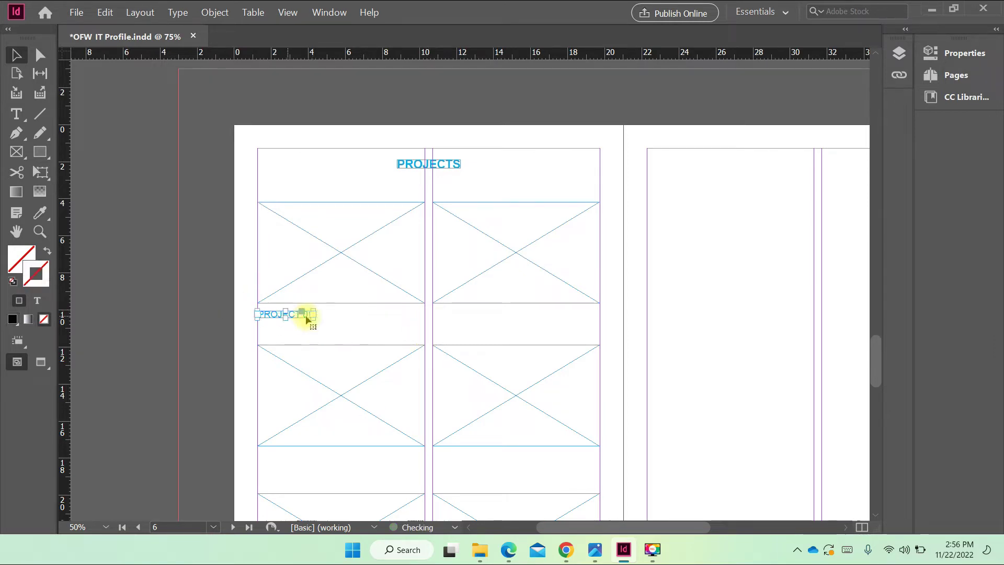
left_click(213, 331)
Step: Duplicate the PROJECT 01 caption below the second column's first placeholder and change the copy to "PROJECT 02"
left_click_drag(286, 326, 464, 321)
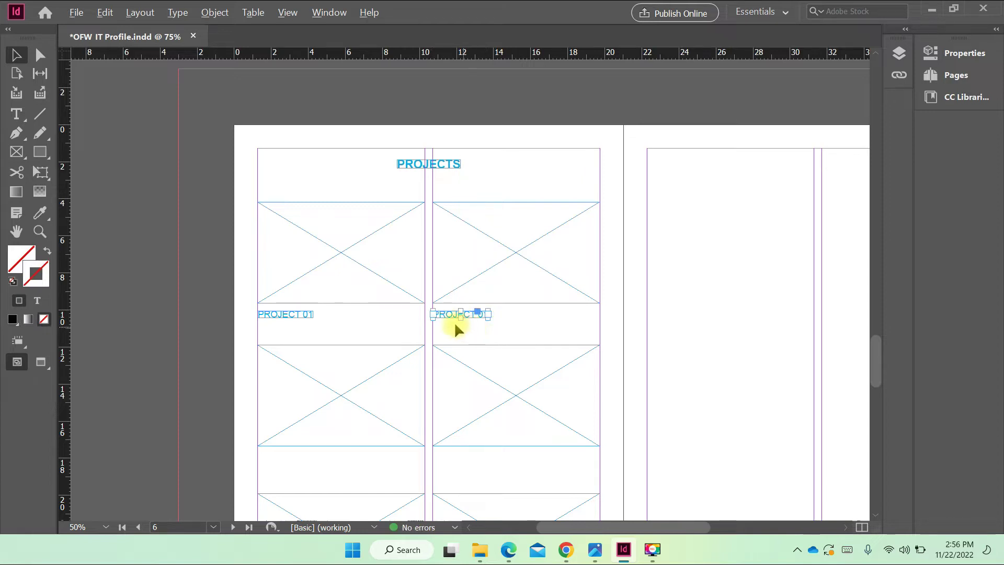
left_click(497, 332)
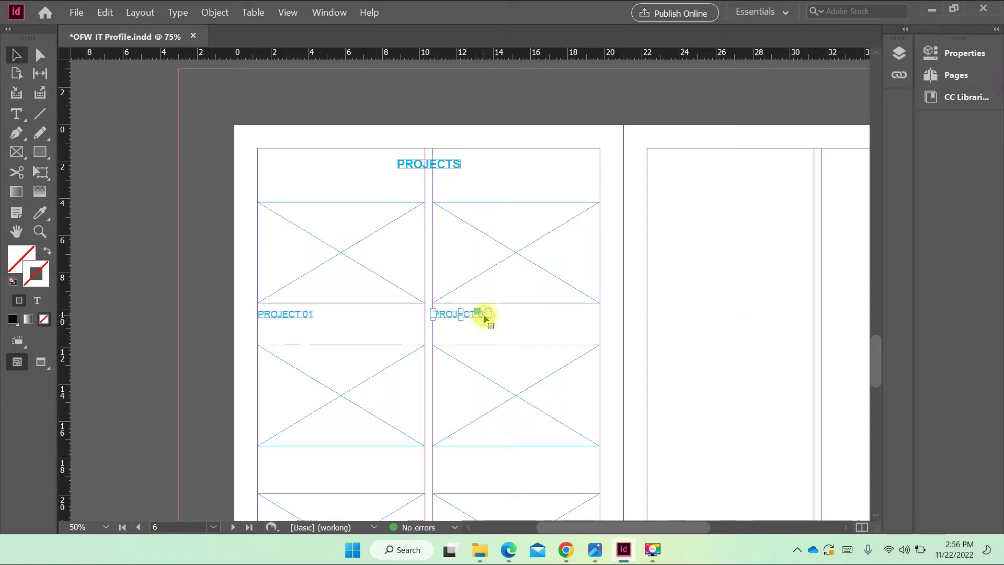
double_click(490, 313)
type("2")
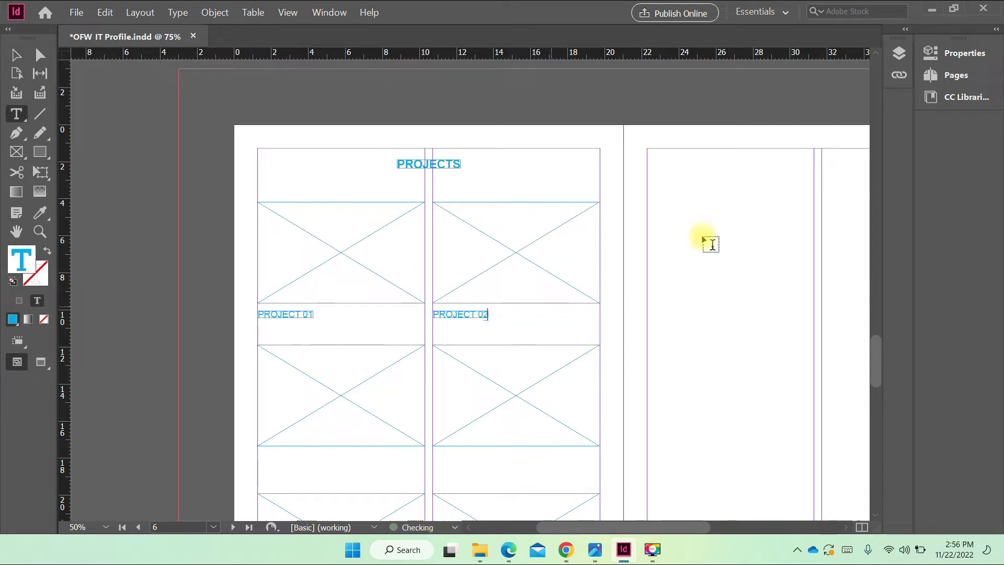
left_click(16, 54)
left_click(95, 187)
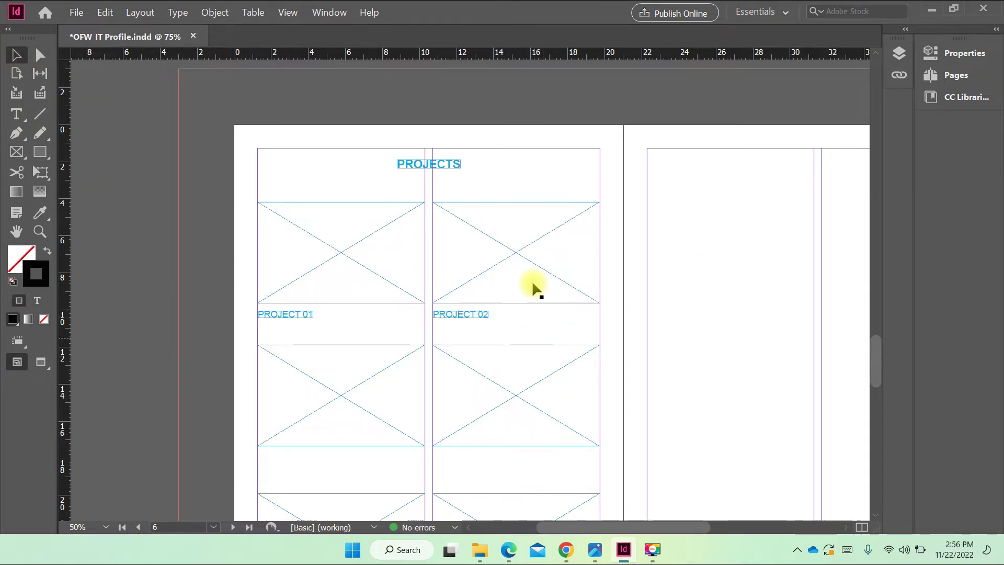
Step: Select all six image placeholders on page 6 and stretch them together slightly taller downward
scroll(534, 287, "down", 3)
scroll(482, 284, "up", 4)
scroll(511, 284, "down", 5)
scroll(505, 289, "up", 6)
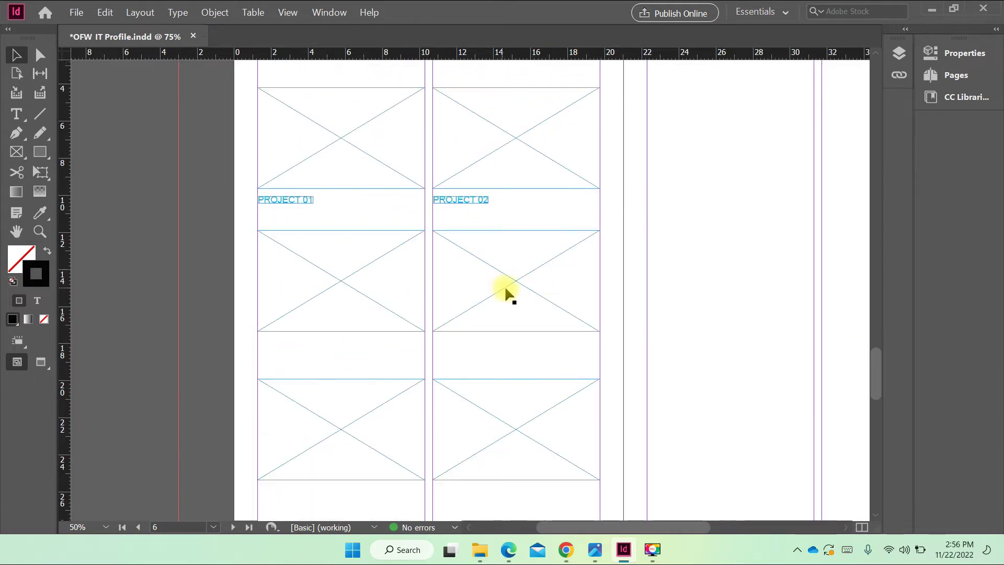
left_click_drag(233, 298, 607, 318)
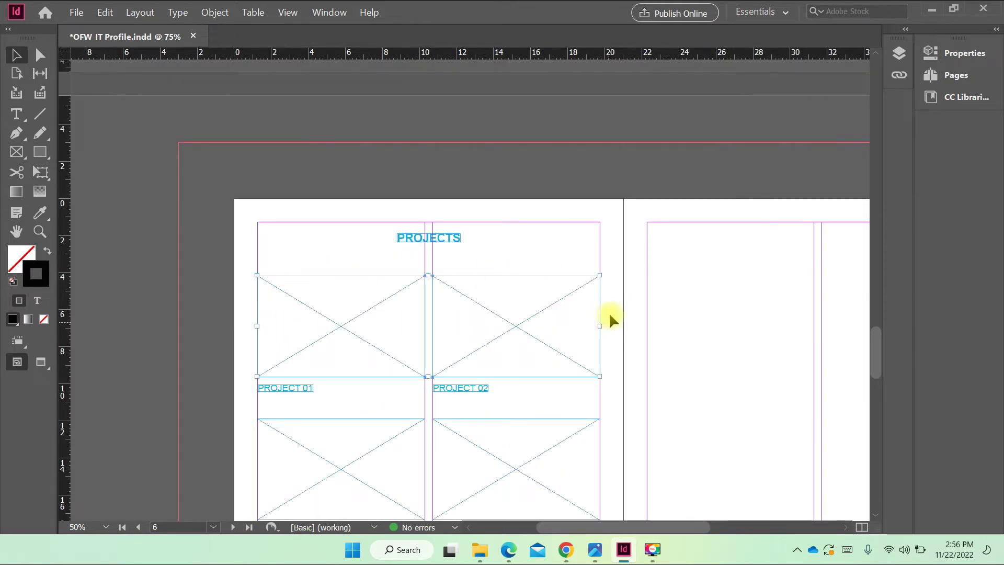
scroll(607, 318, "down", 3)
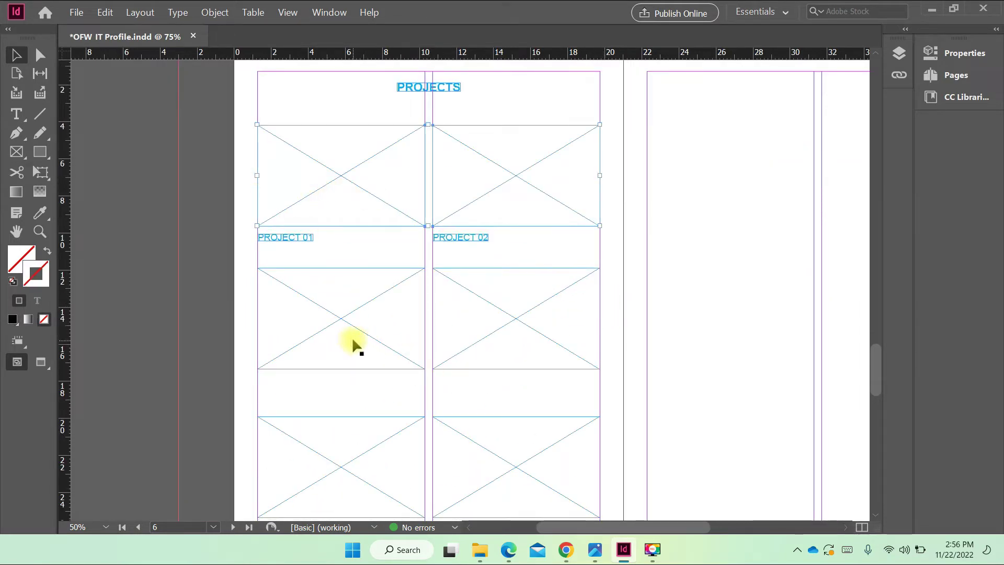
scroll(518, 332, "down", 2)
left_click(365, 262, "shift")
left_click(486, 269, "shift")
left_click_drag(429, 289, 414, 328)
scroll(438, 415, "up", 2)
scroll(434, 369, "down", 1)
left_click(434, 368)
scroll(505, 296, "up", 3)
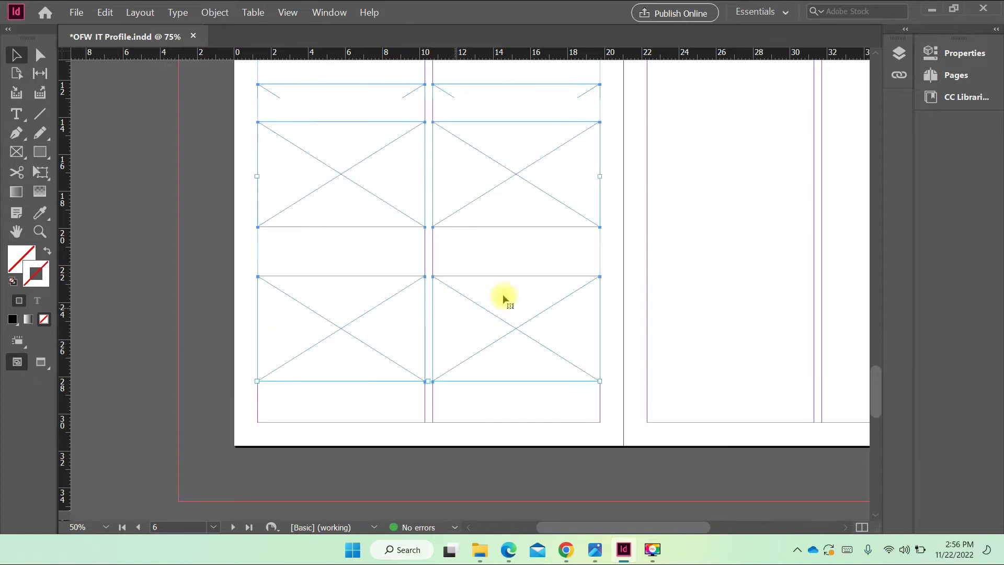
scroll(384, 230, "down", 1)
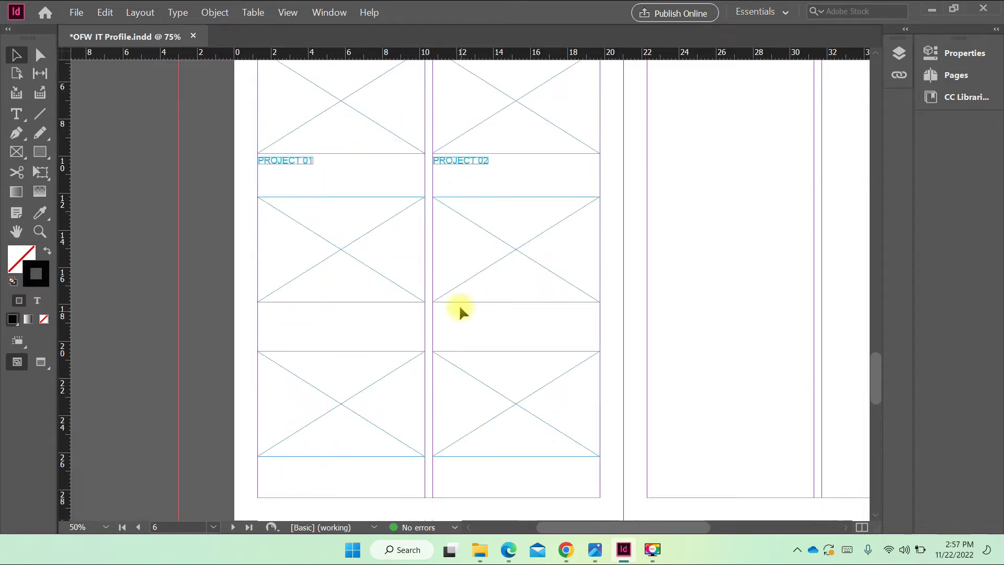
Step: Select the PROJECT 01 and PROJECT 02 captions together and nudge them slightly down from the placeholders above
scroll(459, 304, "up", 3)
left_click_drag(252, 308, 513, 309)
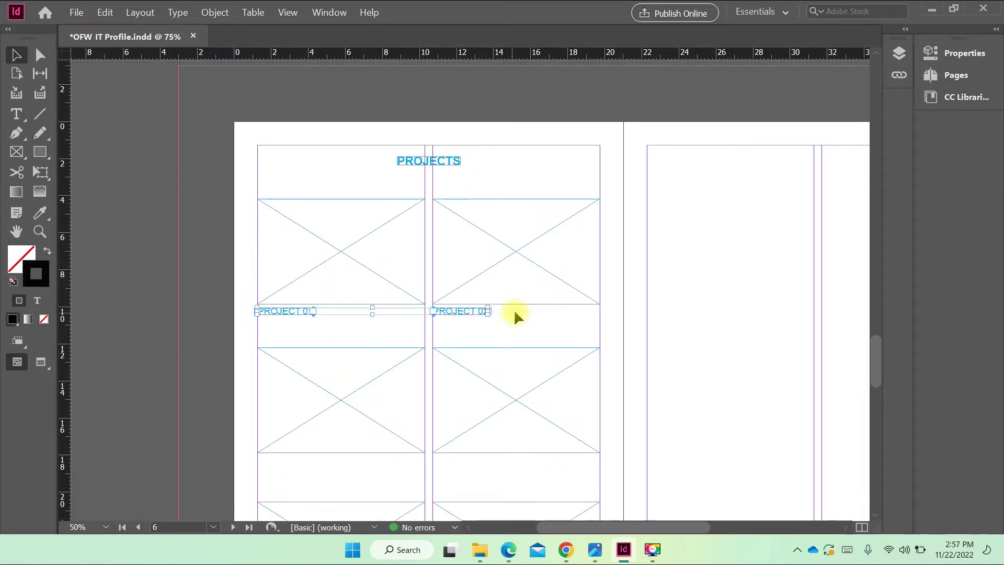
scroll(422, 333, "down", 1)
Step: Nudge the second row of image placeholders up to narrow the gap below the PROJECT 01 and PROJECT 02 captions
left_click_drag(241, 308, 564, 351)
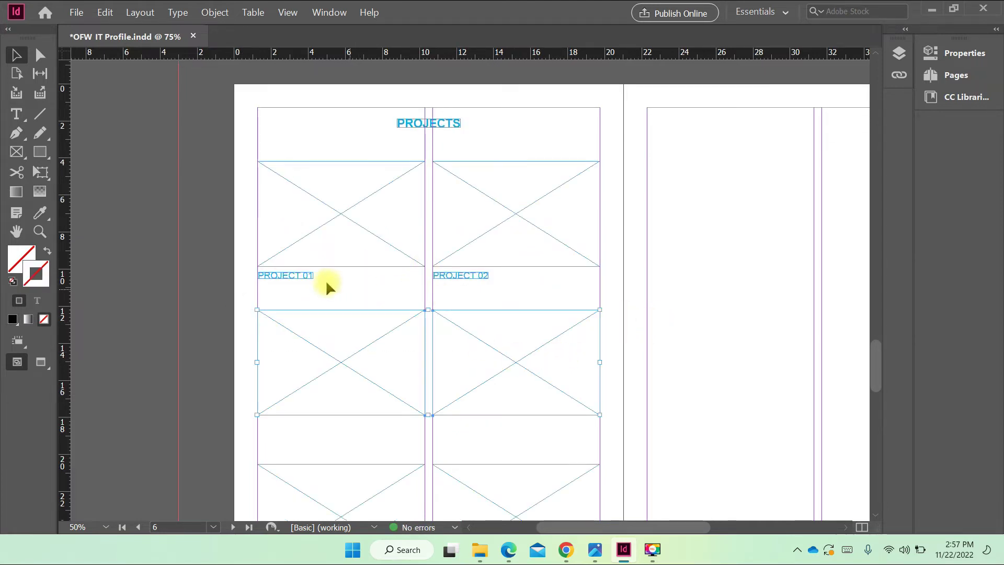
key("Up")
key("Up")
key("Up")
key("Up")
key("Up")
key("Up")
key("Up")
key("Up")
key("Up")
key("Up")
key("Up")
key("Up")
key("Up")
key("Up")
key("Up")
key("Up")
key("Up")
key("Up")
key("Up")
key("Up")
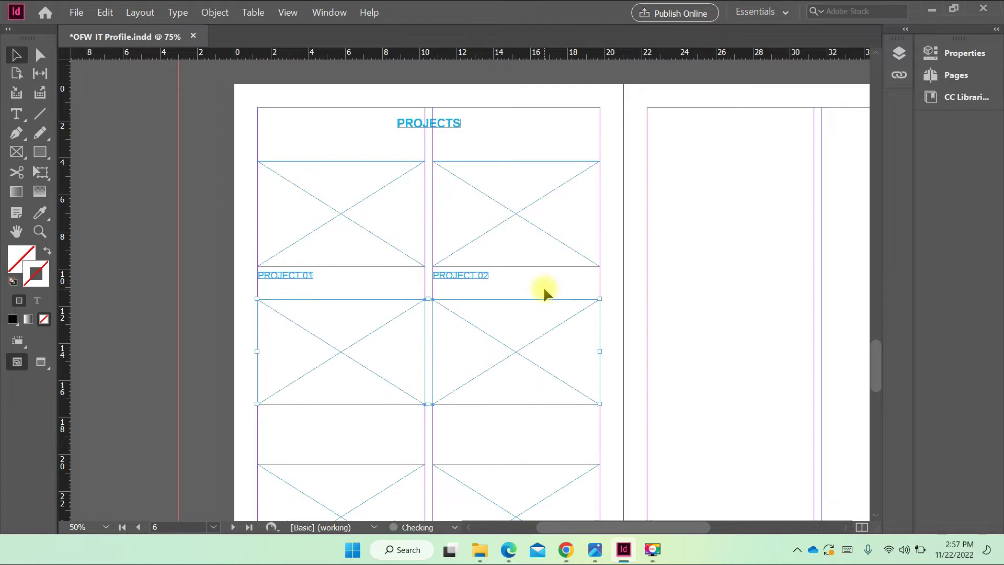
key("Up")
key("Up")
key("Up")
left_click(634, 286)
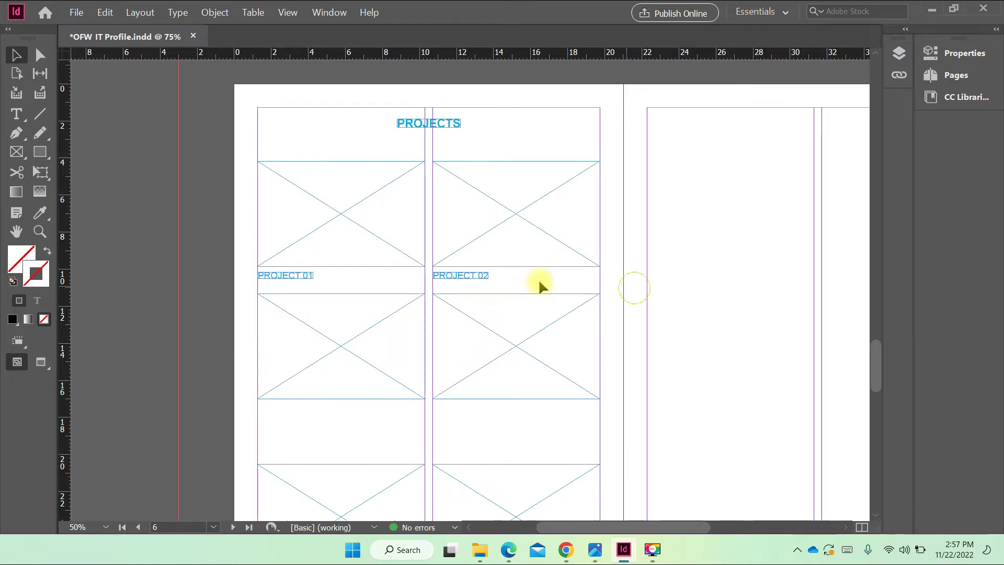
Step: Nudge the PROJECT 01 and PROJECT 02 captions slightly down, then duplicate both below the second row of image placeholders
left_click_drag(253, 274, 486, 280)
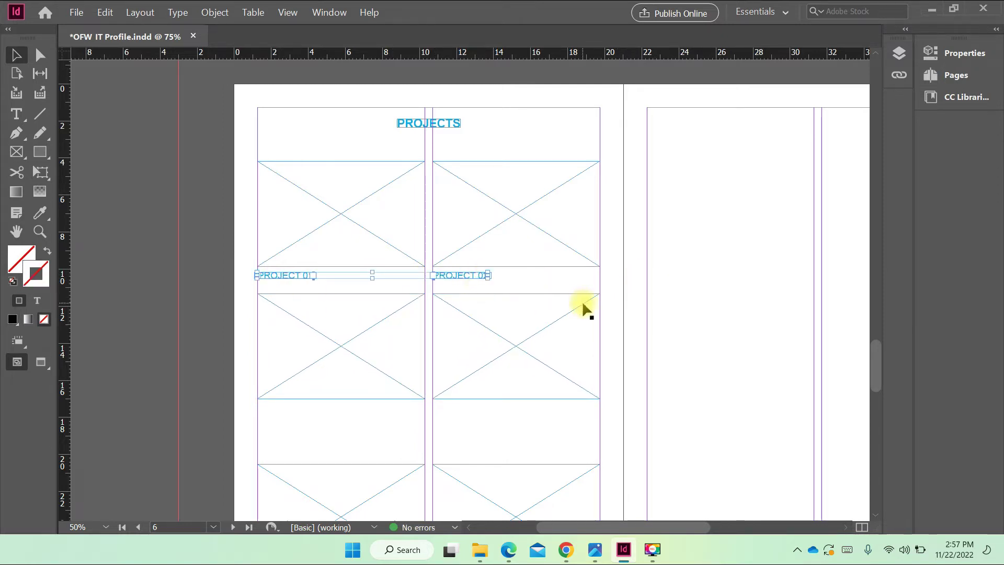
left_click(648, 298)
scroll(443, 315, "down", 4)
scroll(250, 230, "up", 4)
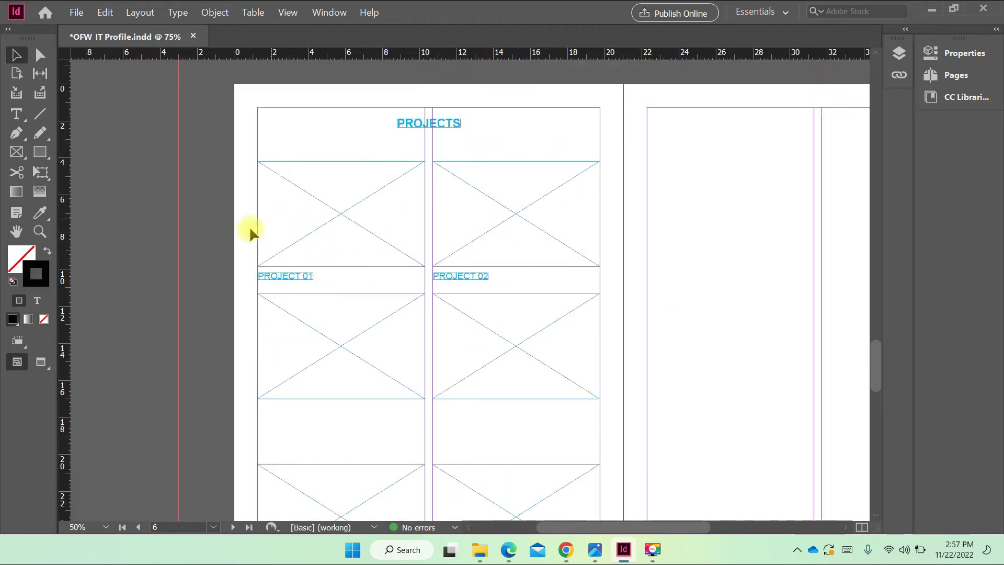
left_click_drag(244, 268, 544, 284)
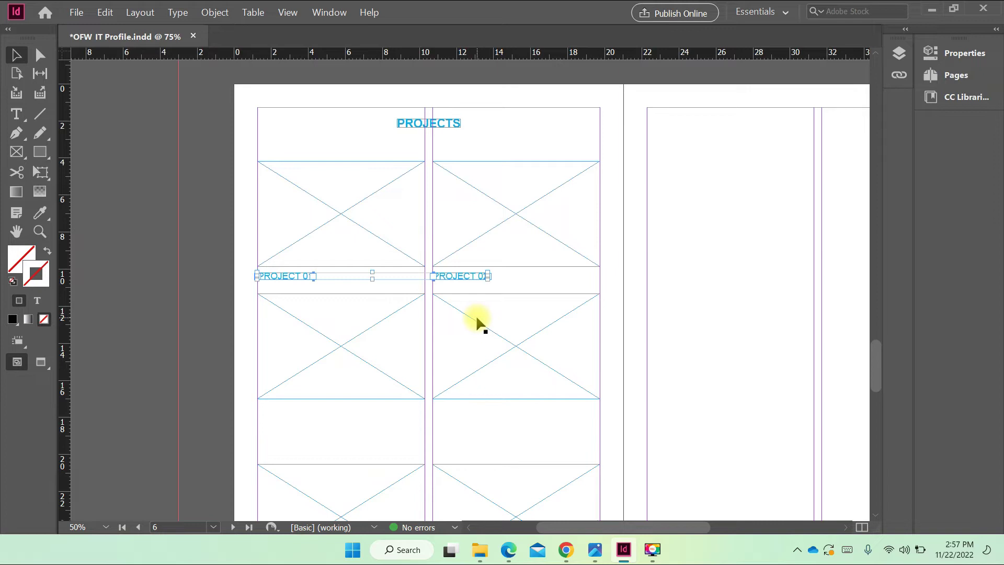
left_click_drag(459, 280, 454, 417)
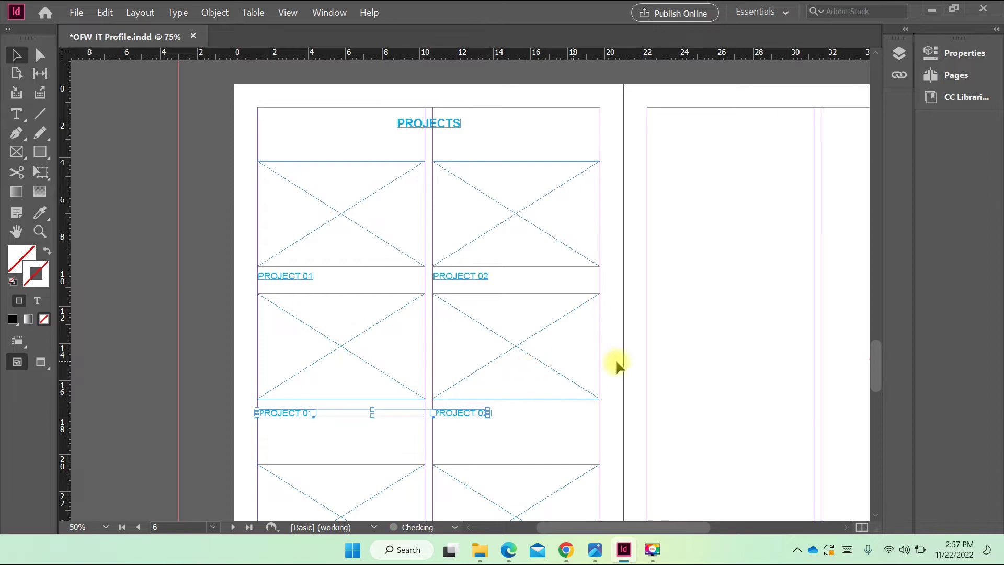
Step: Move the third row of placeholders up close to the captions above and duplicate that caption pair below the row
scroll(644, 359, "down", 3)
left_click_drag(246, 313, 574, 361)
key("shift+Up")
key("shift+Up")
key("shift+Up")
key("shift+Up")
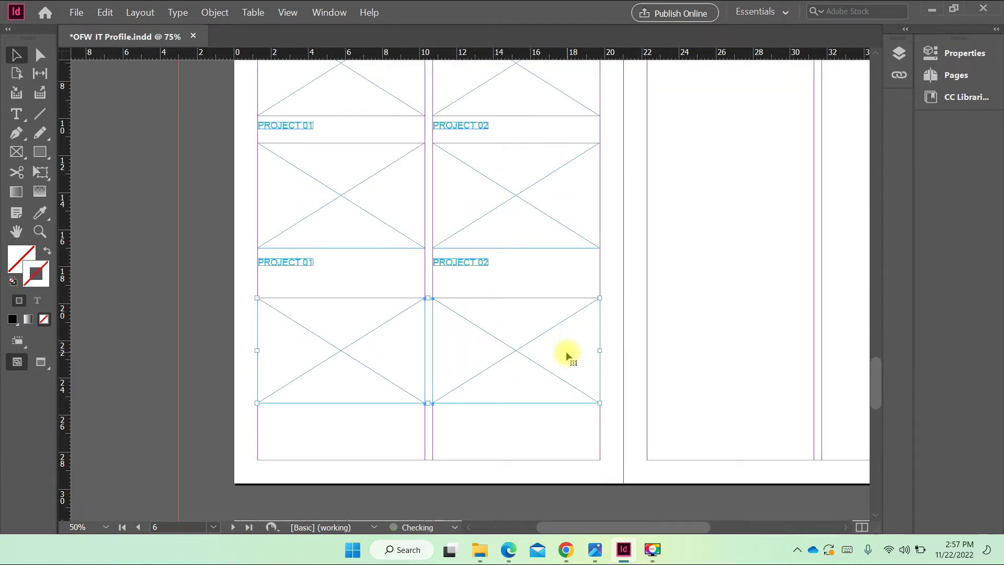
key("shift+Up")
key("shift+Up")
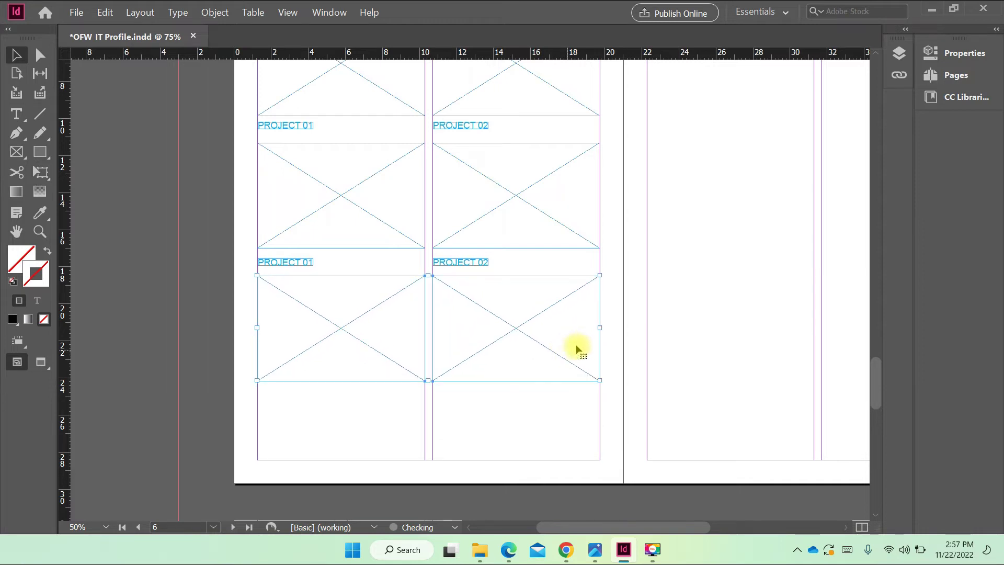
left_click_drag(247, 257, 453, 403)
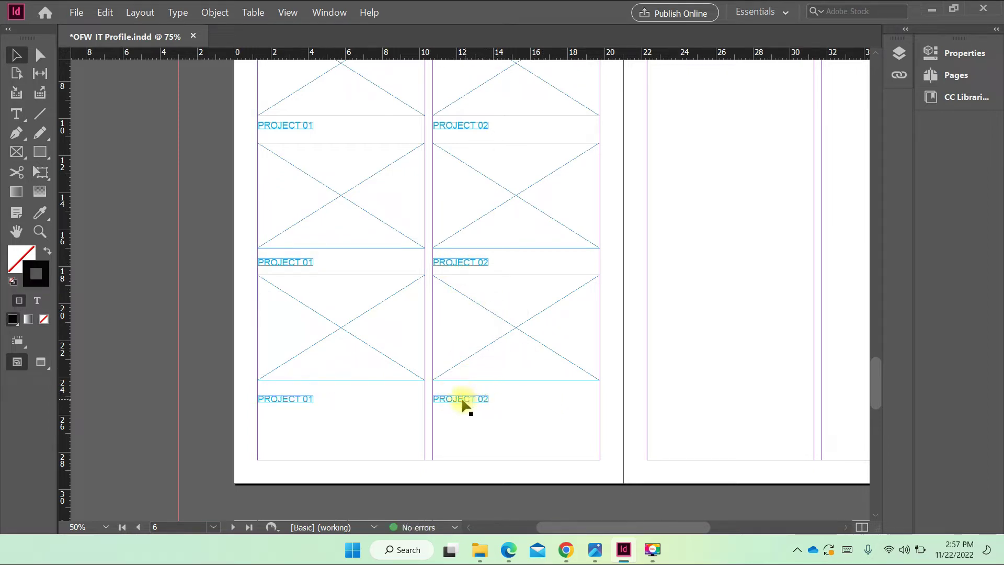
Step: Renumber the captions below the second row of placeholders as PROJECT 03 and PROJECT 04
scroll(329, 261, "up", 3)
double_click(309, 339)
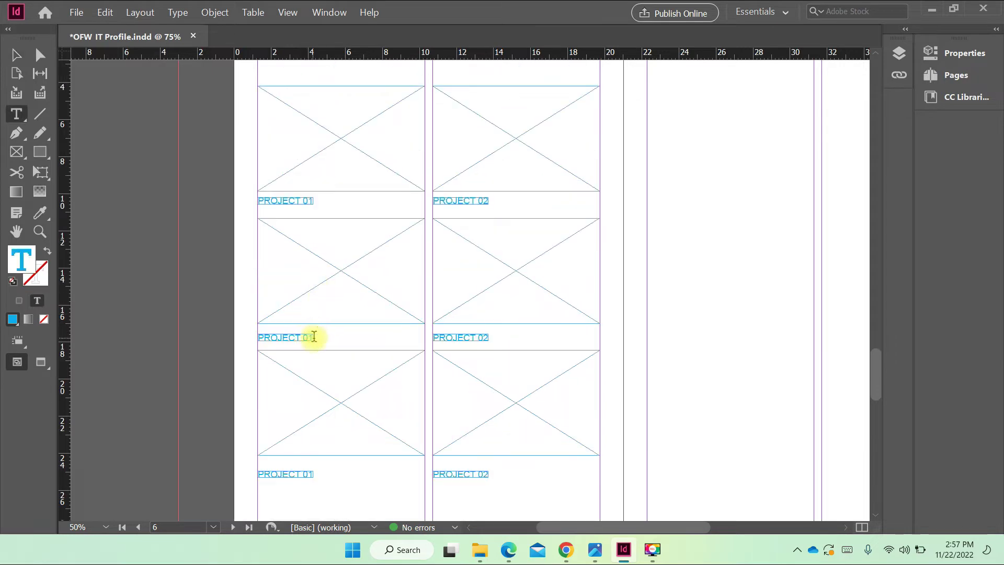
left_click_drag(307, 338, 386, 341)
type("3")
left_click_drag(483, 337, 520, 339)
type("4")
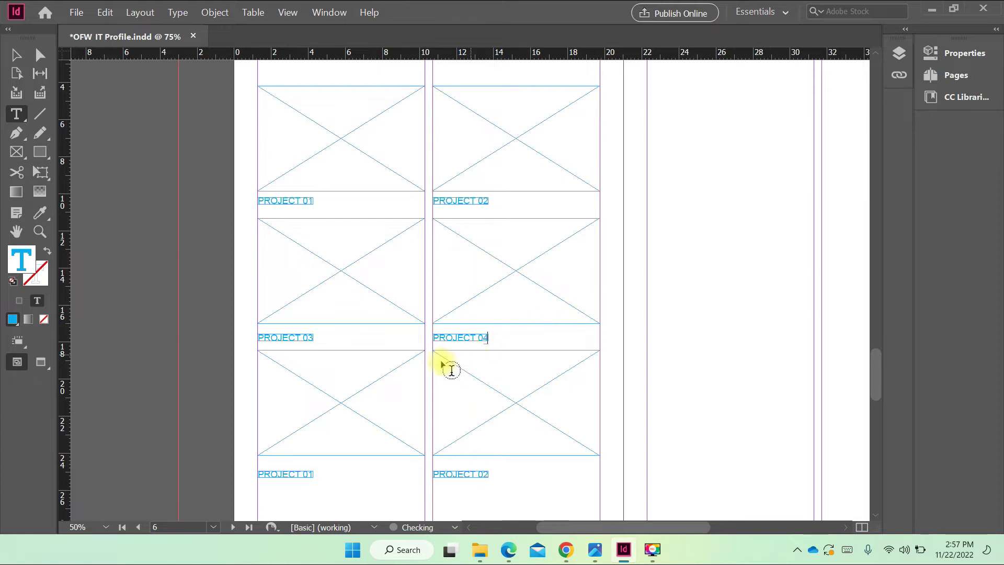
Step: Renumber the captions below the third row of placeholders as PROJECT 05 and PROJECT 06
scroll(392, 402, "down", 1)
left_click_drag(308, 437, 343, 436)
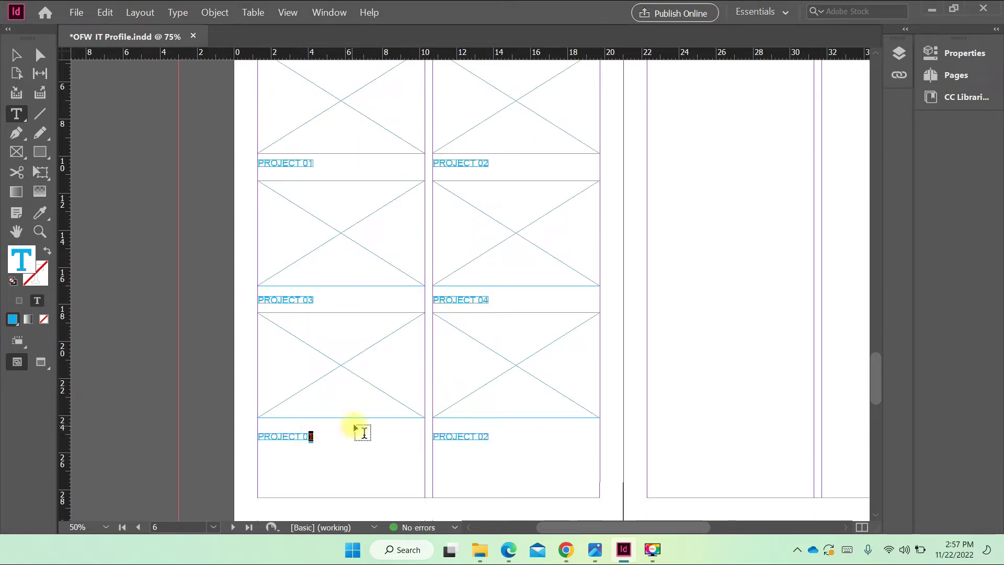
type("5")
left_click_drag(486, 437, 524, 438)
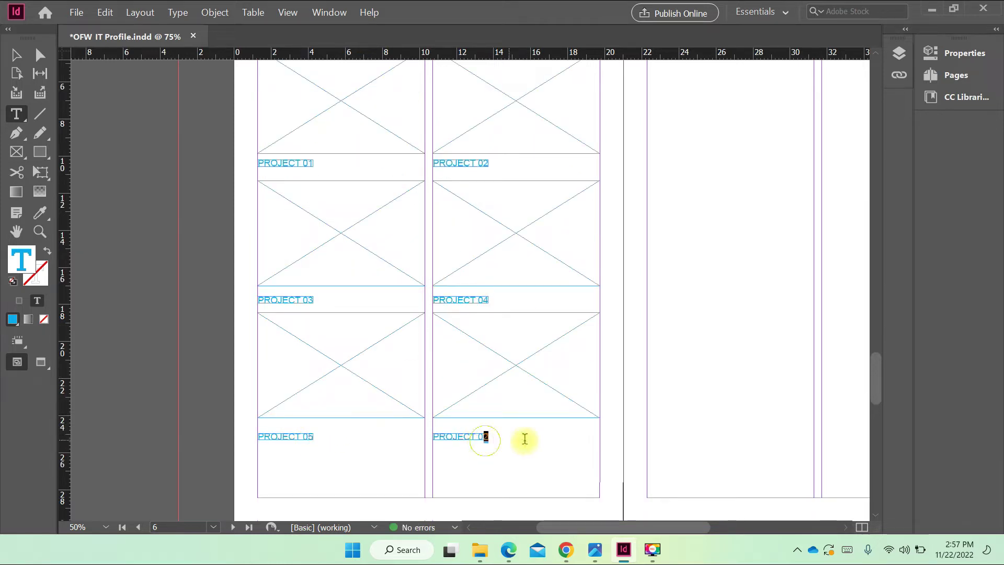
key("BackSpace")
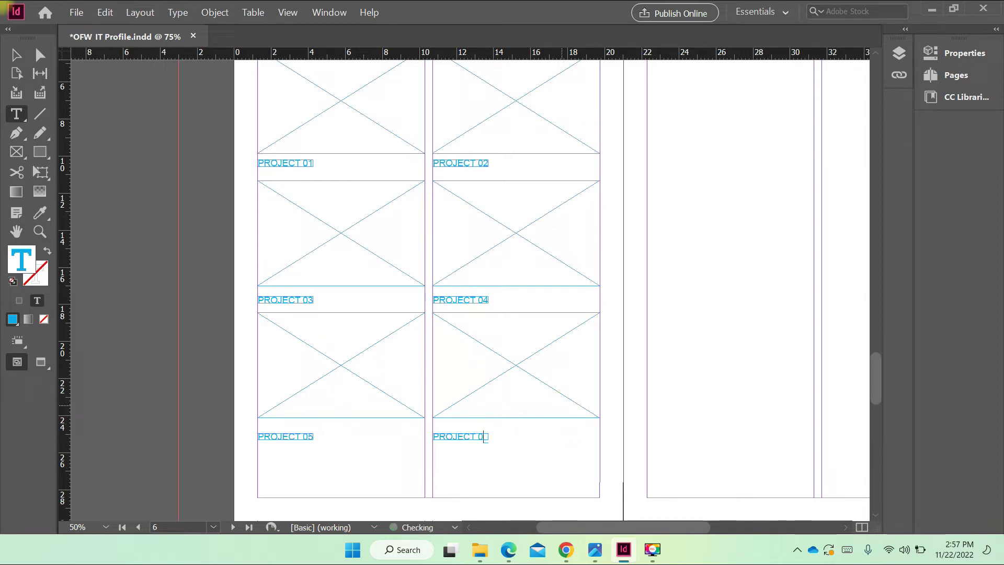
left_click(16, 54)
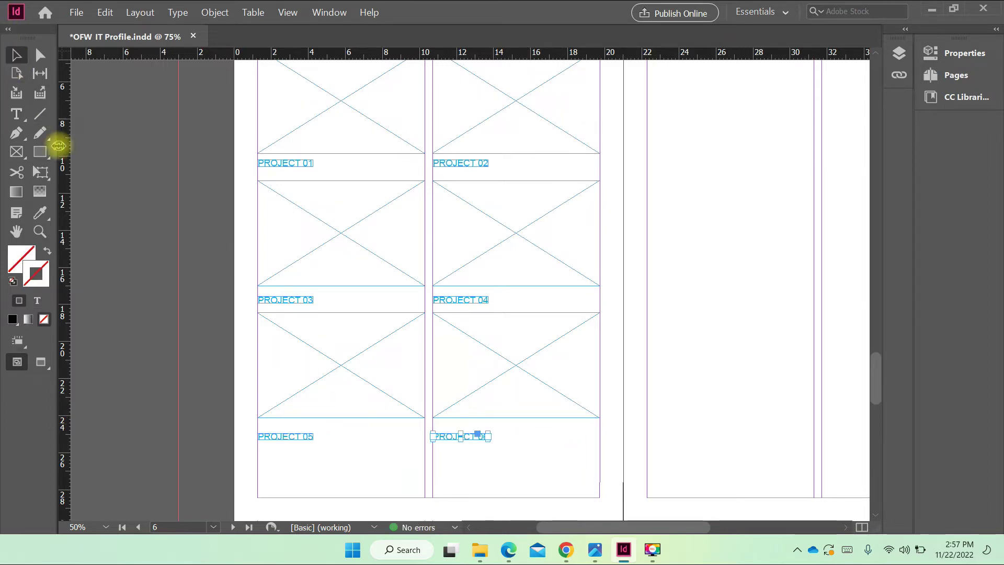
Step: Place the sunset photo of a person at a computer from the Assets folder into the PROJECT 01 placeholder
scroll(225, 193, "up", 5)
scroll(247, 197, "down", 3)
scroll(348, 213, "up", 3)
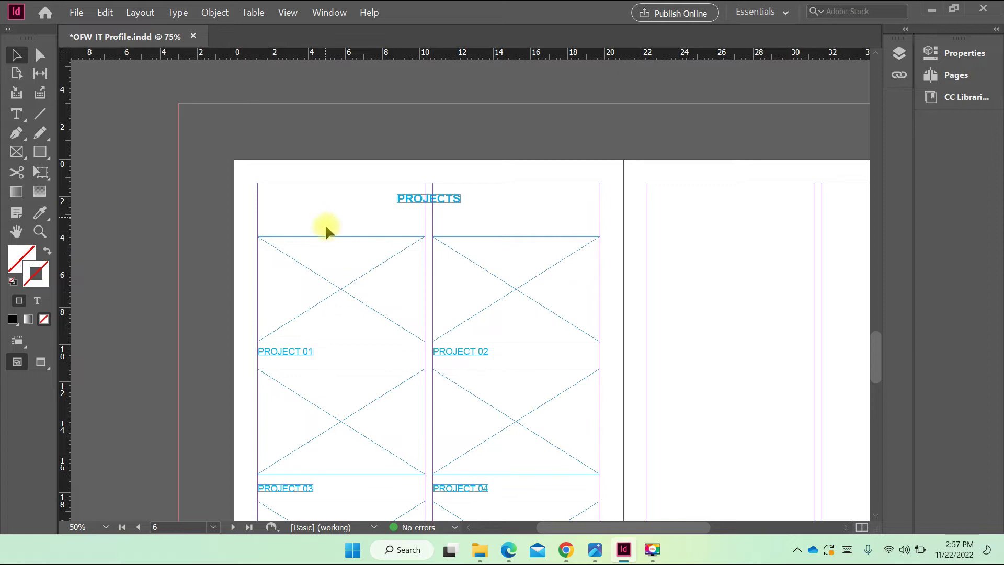
scroll(325, 226, "down", 2)
left_click(334, 216)
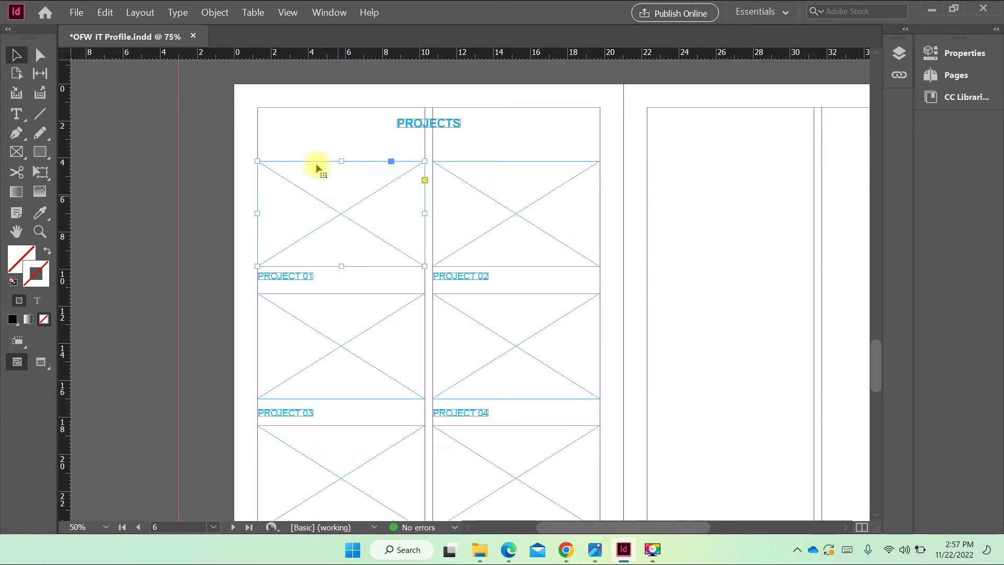
left_click(77, 14)
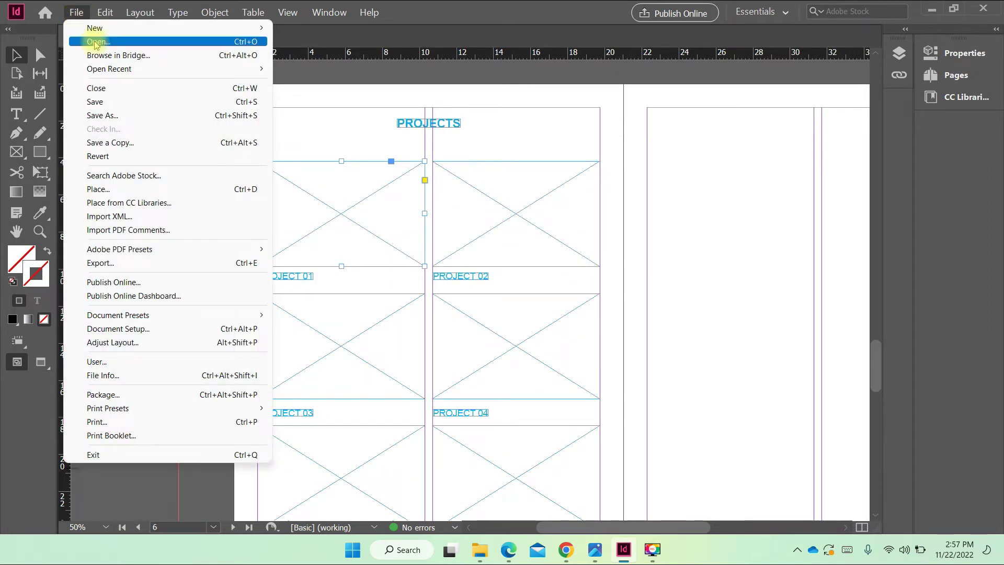
left_click(130, 190)
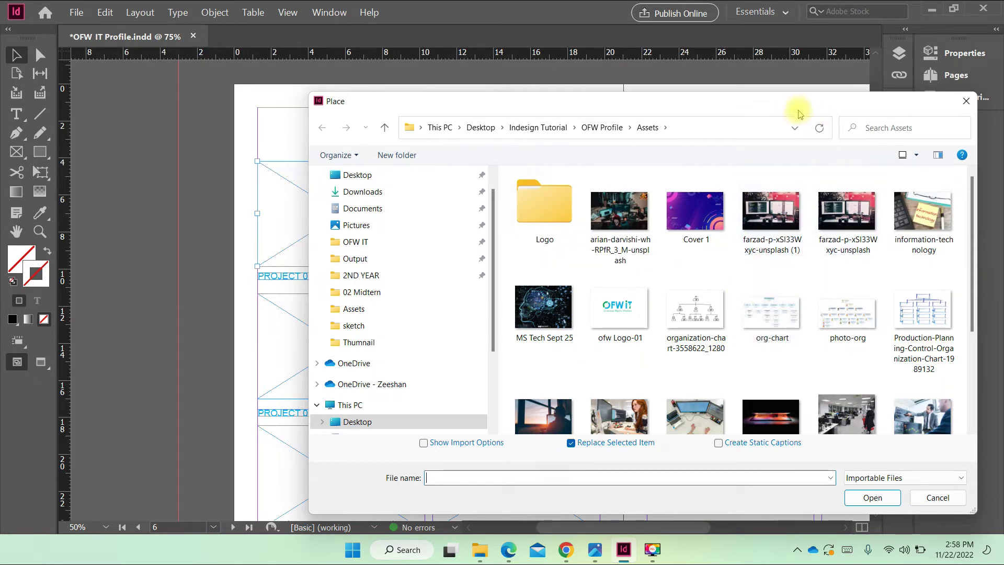
left_click_drag(790, 104, 762, 80)
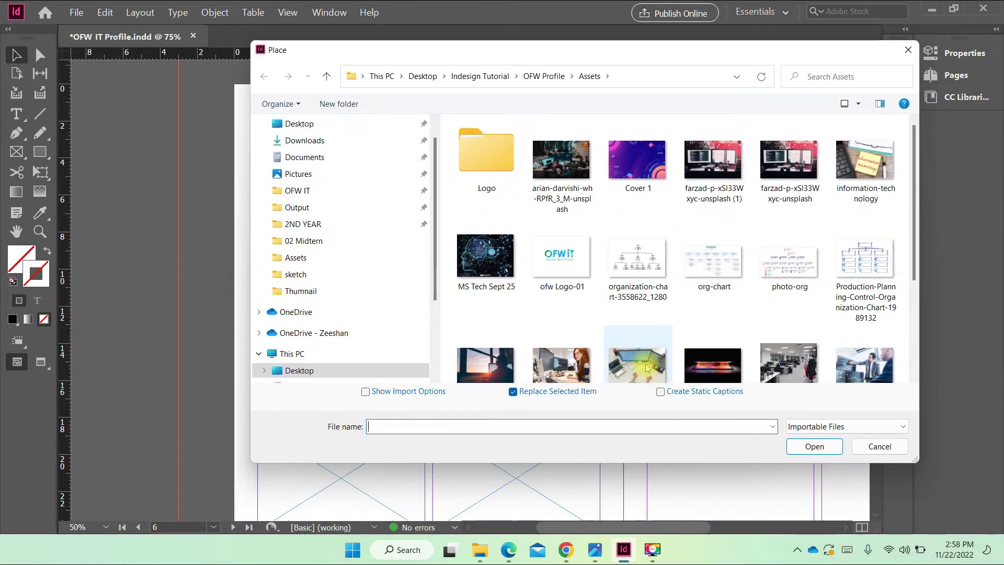
double_click(502, 374)
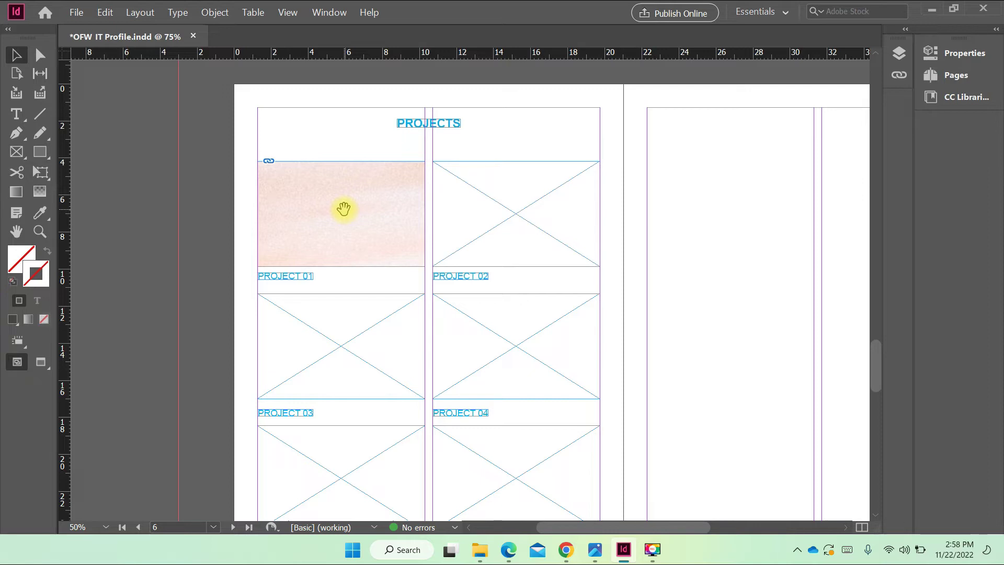
Step: Select the sunset photo inside the PROJECT 01 frame and scale it down proportionally from two opposite corners
left_click_drag(343, 209, 343, 209)
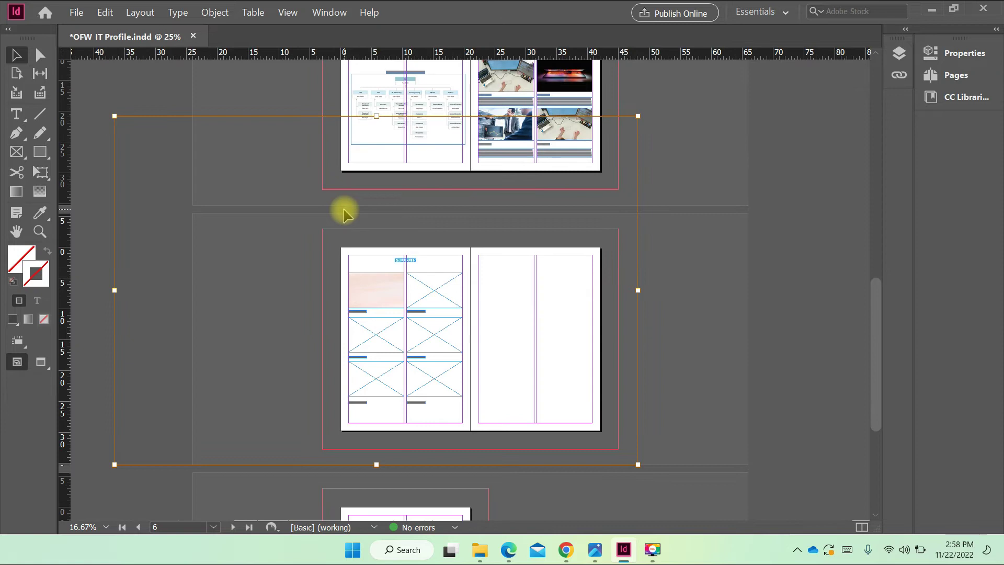
left_click_drag(114, 117, 375, 248)
left_click_drag(638, 464, 433, 328)
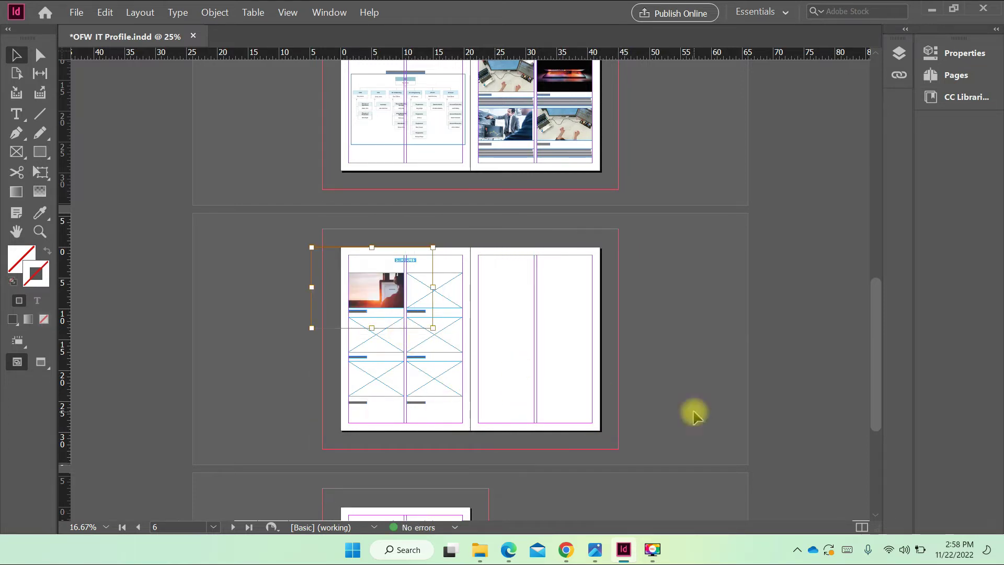
Step: Scale the sunset photo down further until it extends only slightly beyond the PROJECT 01 frame
key("ctrl+equal")
key("ctrl+equal")
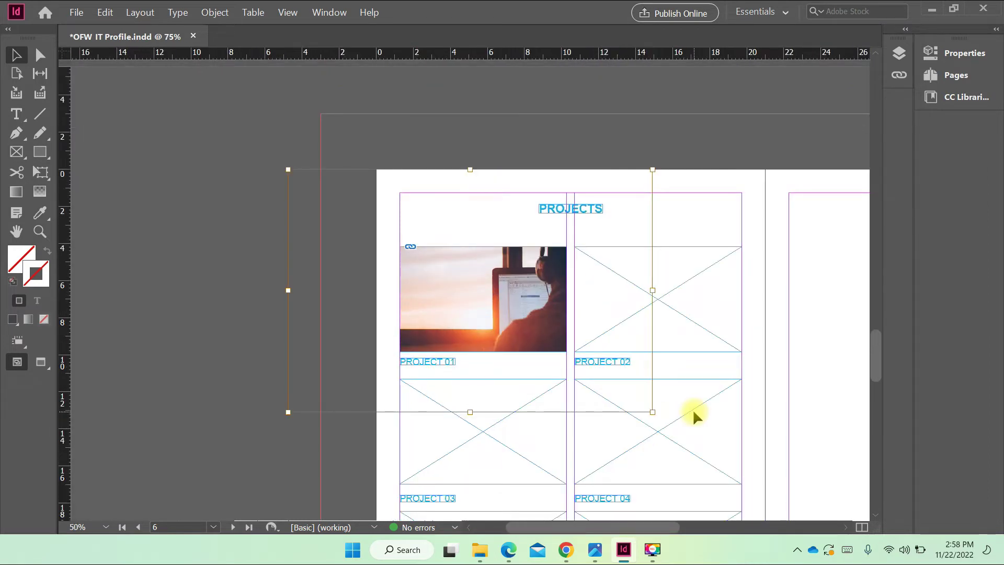
key("ctrl+equal")
key("ctrl+equal")
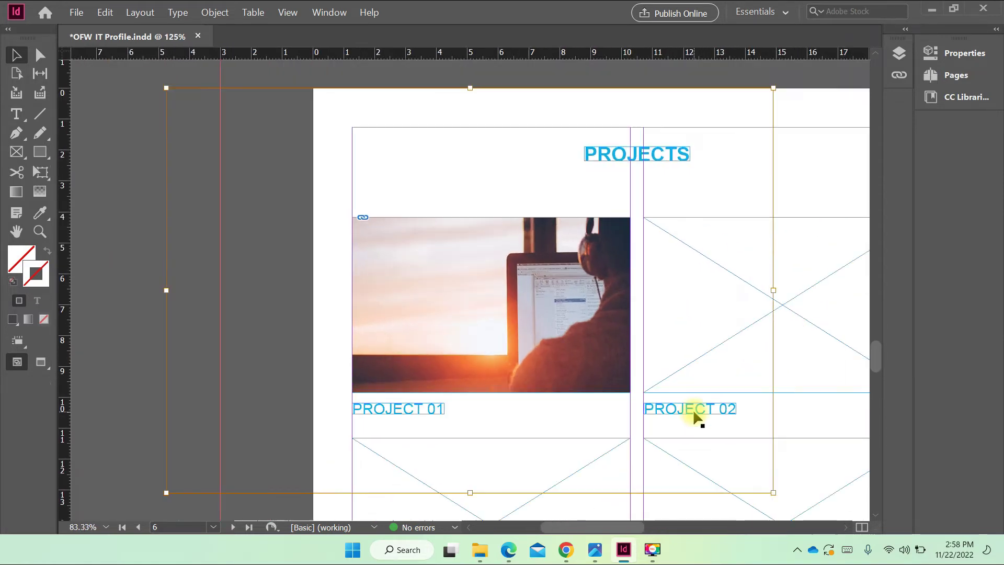
key("ctrl+minus")
key("ctrl+minus")
key("ctrl+equal")
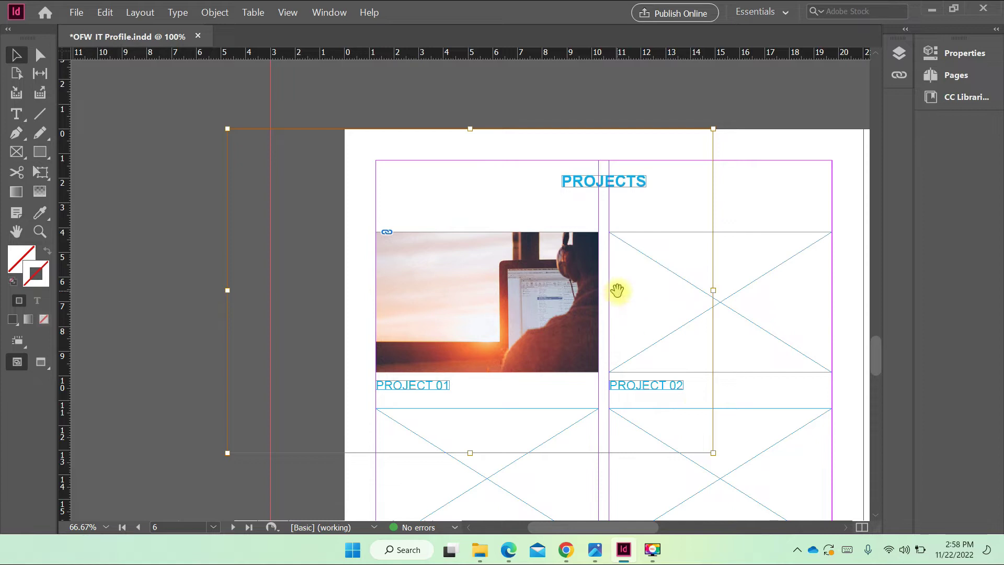
left_click_drag(227, 132, 345, 207)
left_click_drag(713, 452, 604, 379)
left_click_drag(342, 379, 355, 371)
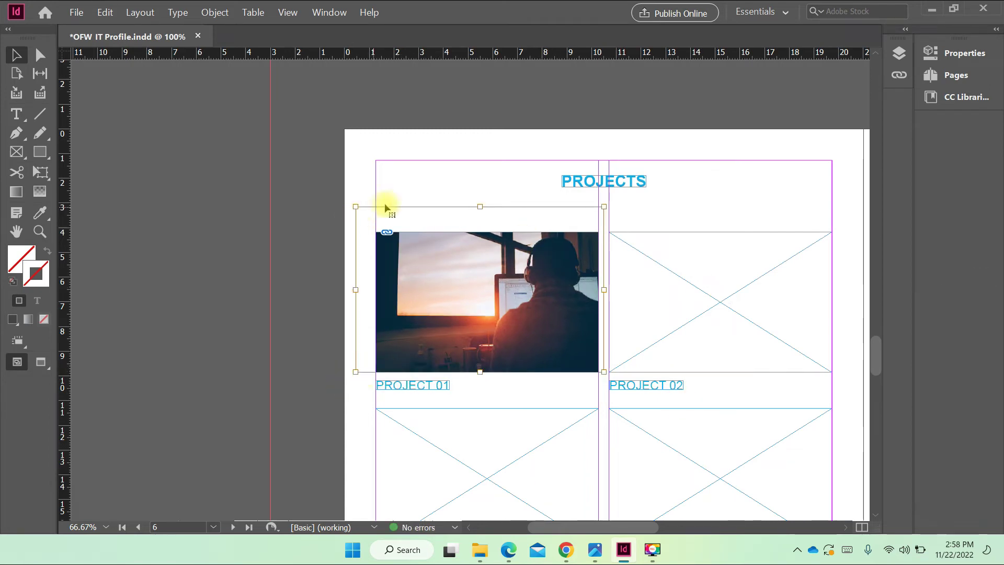
mouse_move(355, 206)
left_mouse_down()
mouse_move(363, 217)
mouse_move(355, 207)
left_mouse_up()
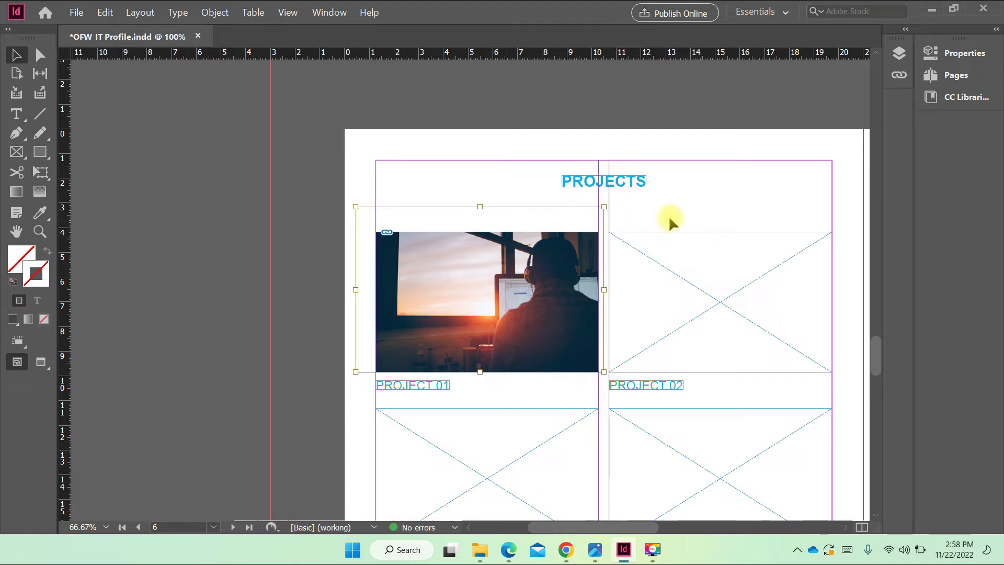
Step: Shift the sunset photo down within the PROJECT 01 frame and shrink it so its edges closely match the frame
key("Down")
key("Down")
key("Down")
key("Down")
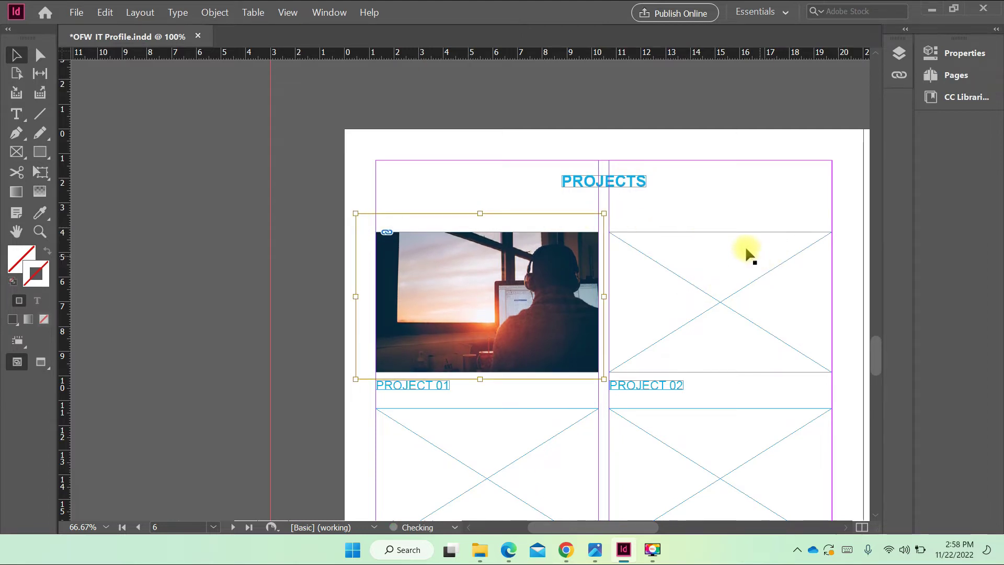
left_click_drag(356, 213, 376, 227)
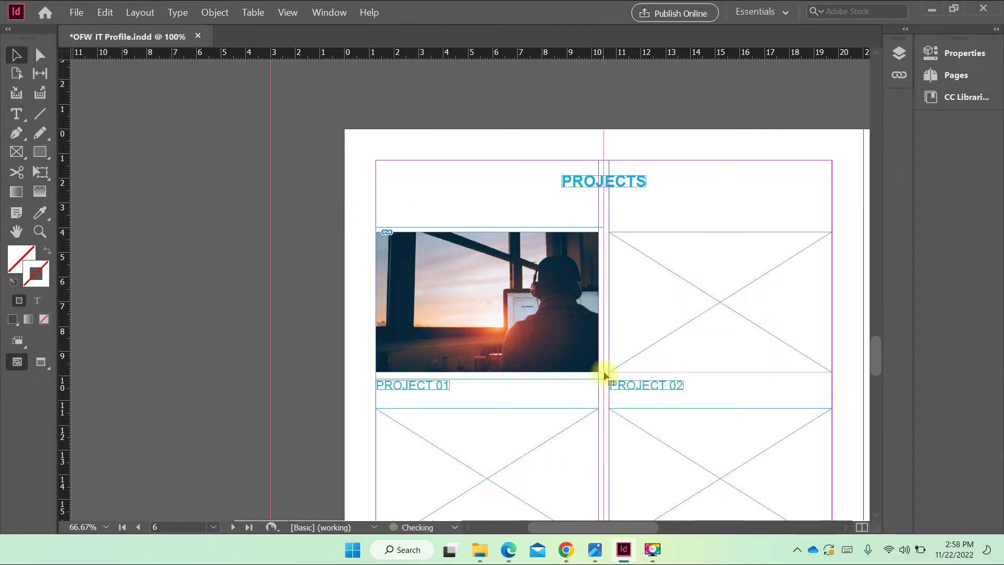
left_click(688, 213)
Step: Place the photo of a glowing laptop on a black background from the Assets folder into the PROJECT 02 placeholder
left_click_drag(740, 298, 628, 271)
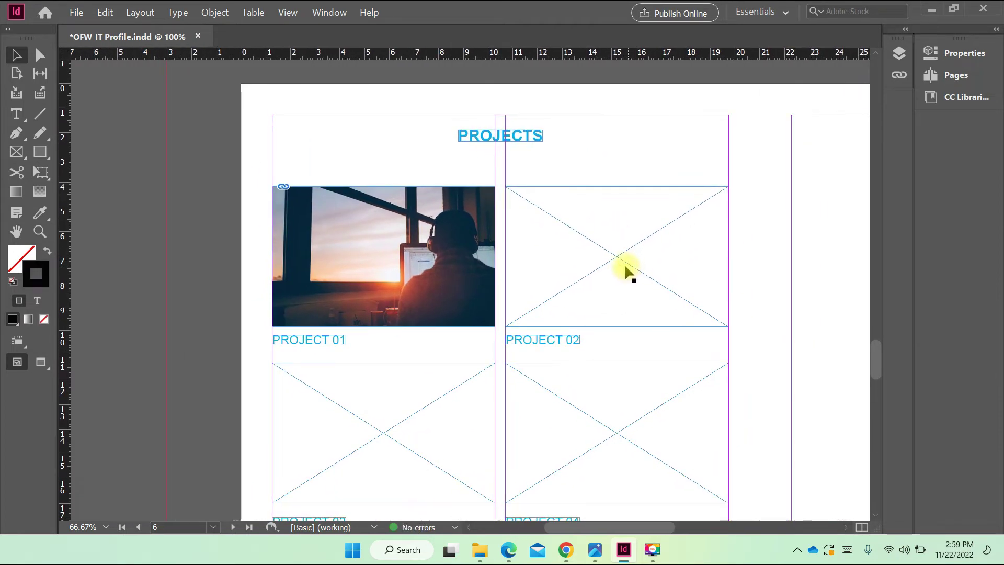
left_click(611, 261)
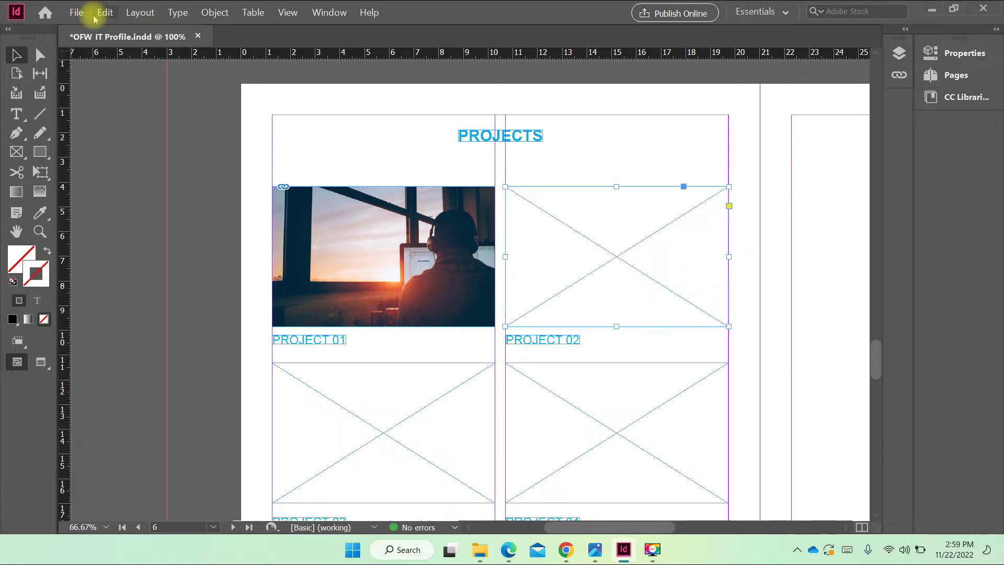
left_click(77, 12)
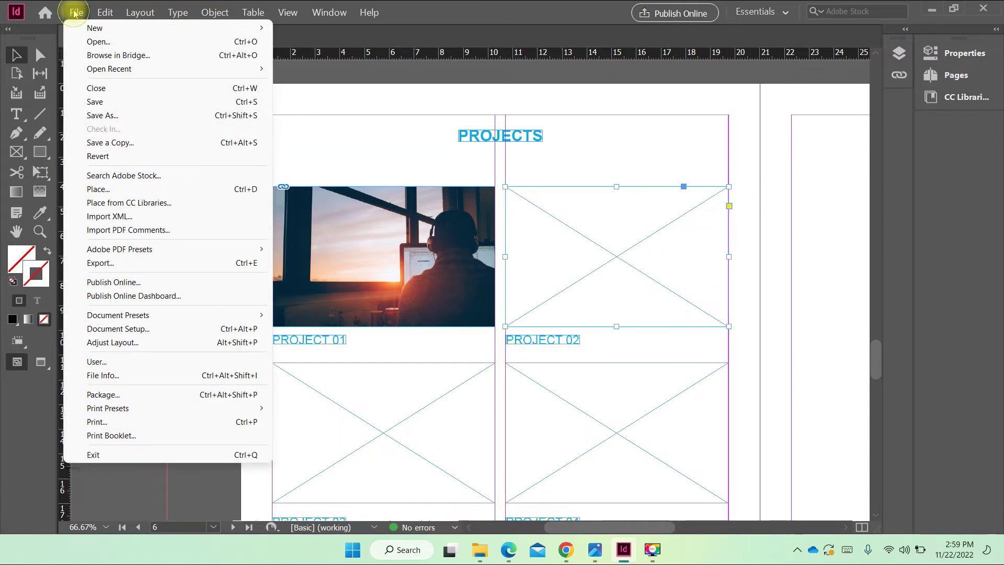
left_click(105, 189)
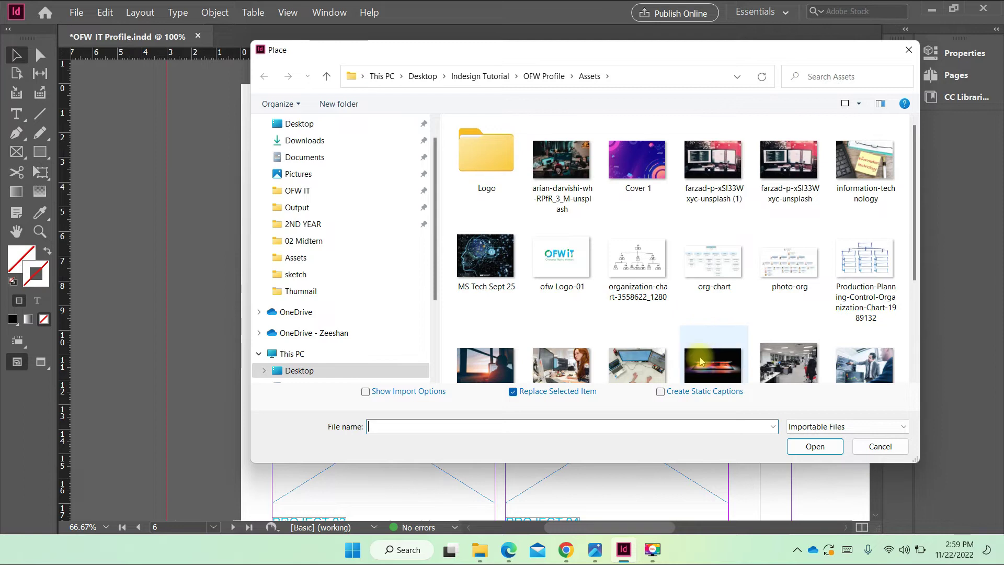
scroll(693, 314, "down", 1)
left_click(712, 314)
double_click(714, 316)
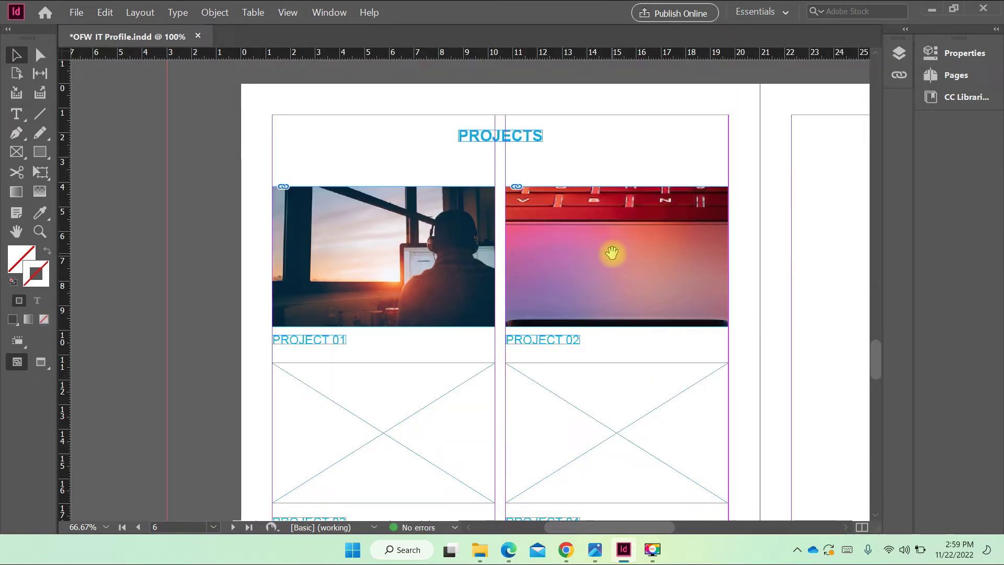
Step: Select the glowing laptop photo inside the PROJECT 02 frame and scale it down proportionally from two opposite corners
left_click_drag(611, 253, 611, 254)
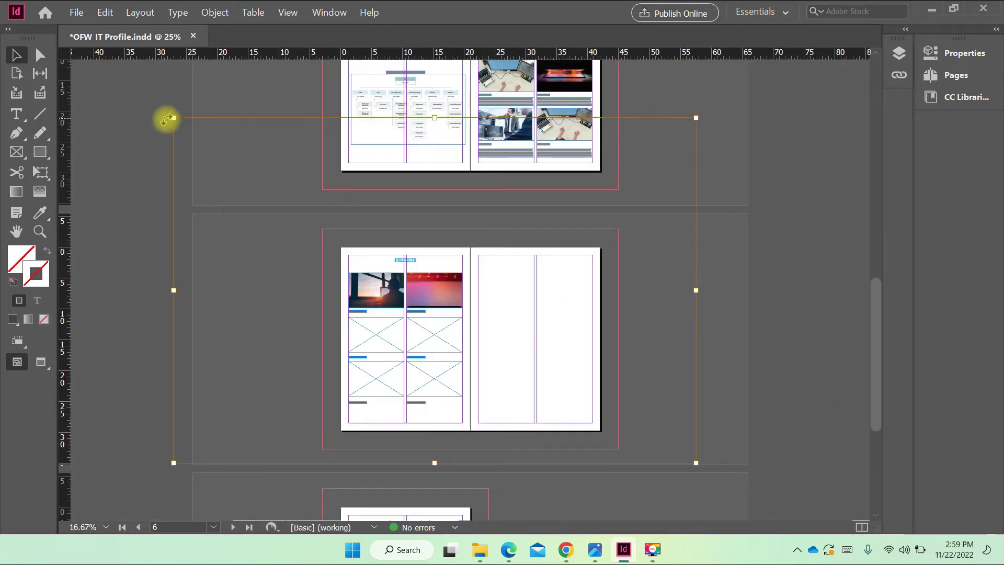
left_click_drag(175, 118, 355, 250)
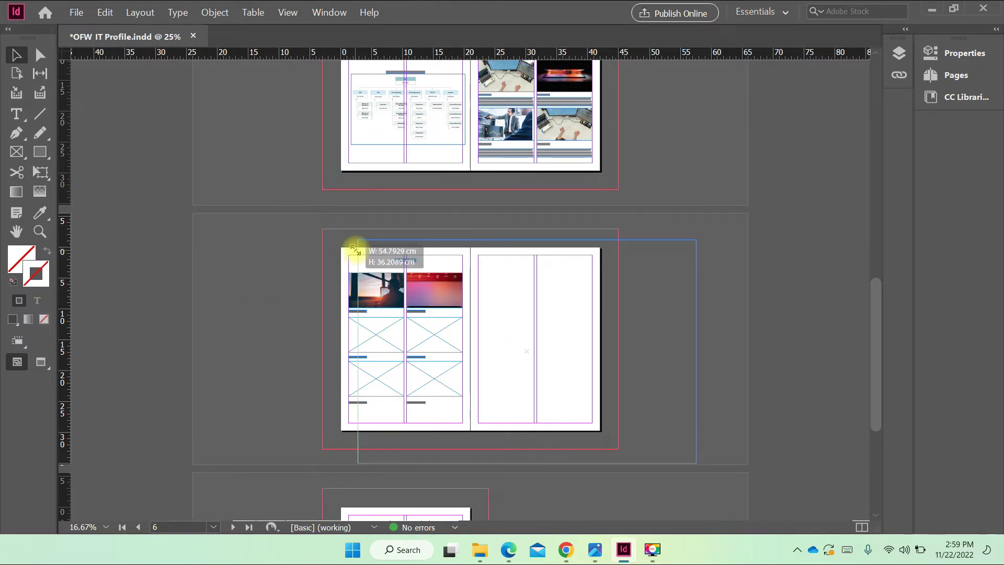
left_click_drag(355, 250, 377, 252)
left_click_drag(696, 463, 501, 334)
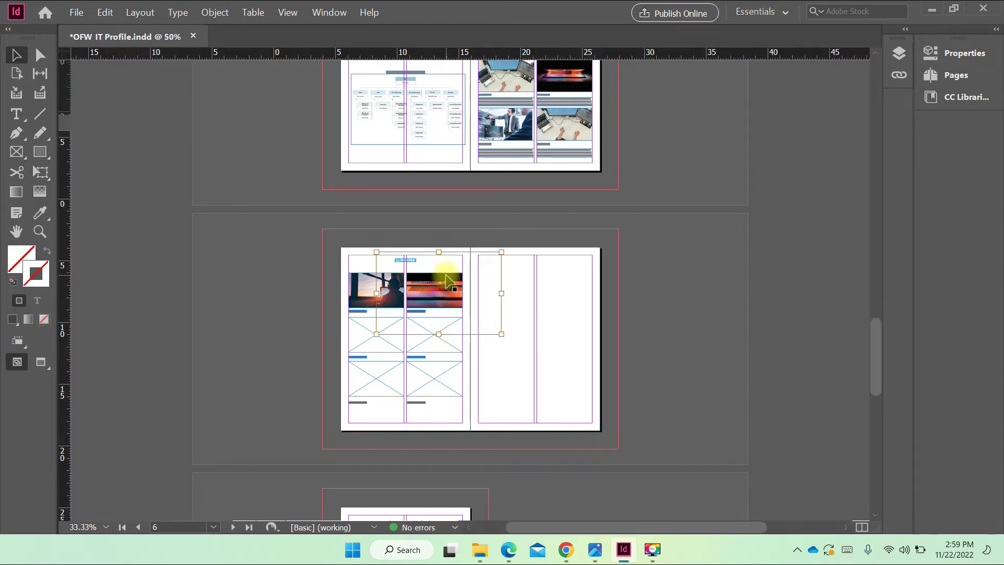
Step: Scale the laptop photo down further until it extends only slightly beyond the PROJECT 02 frame, and deselect it
scroll(446, 281, "up", 3)
left_click_drag(282, 167, 360, 218)
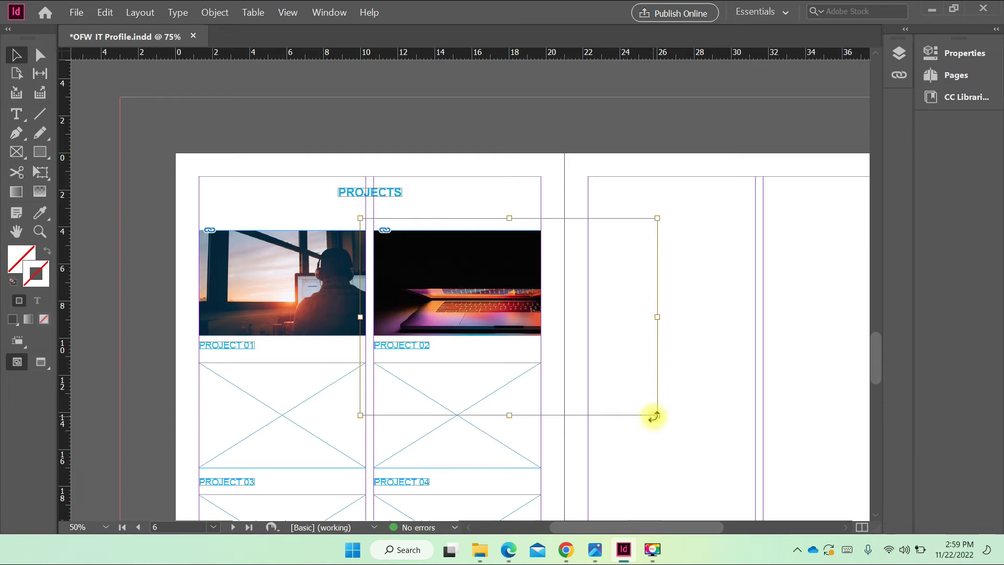
left_click_drag(657, 414, 557, 348)
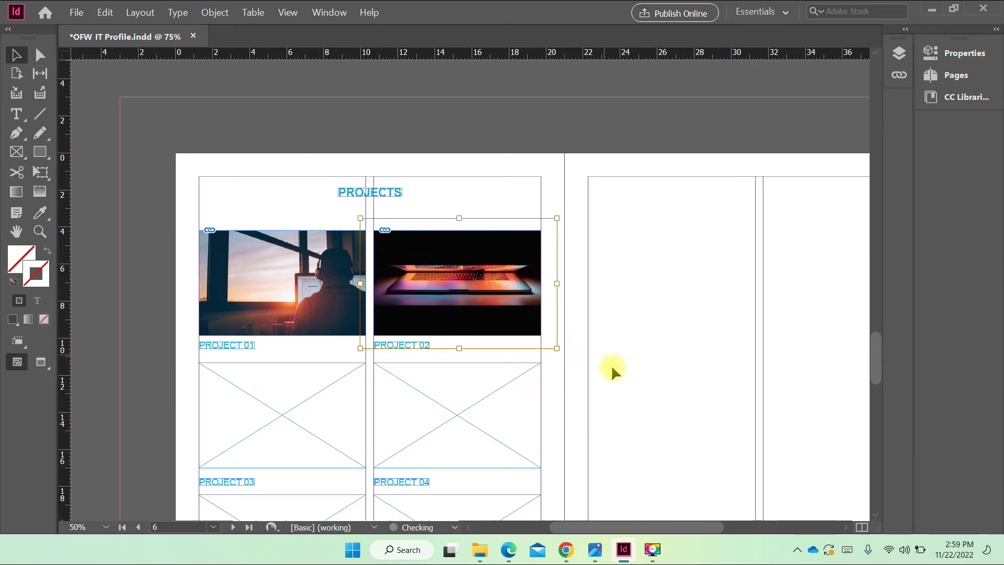
left_click(636, 326)
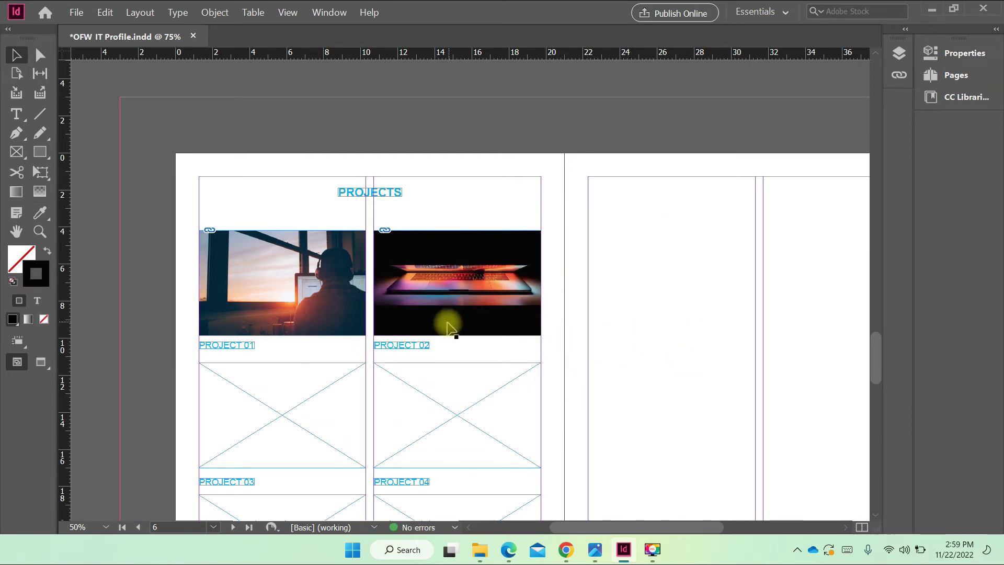
Step: Check the first two project photos and the remaining placeholders, viewing the page briefly in preview mode
scroll(448, 324, "up", 2)
key("w")
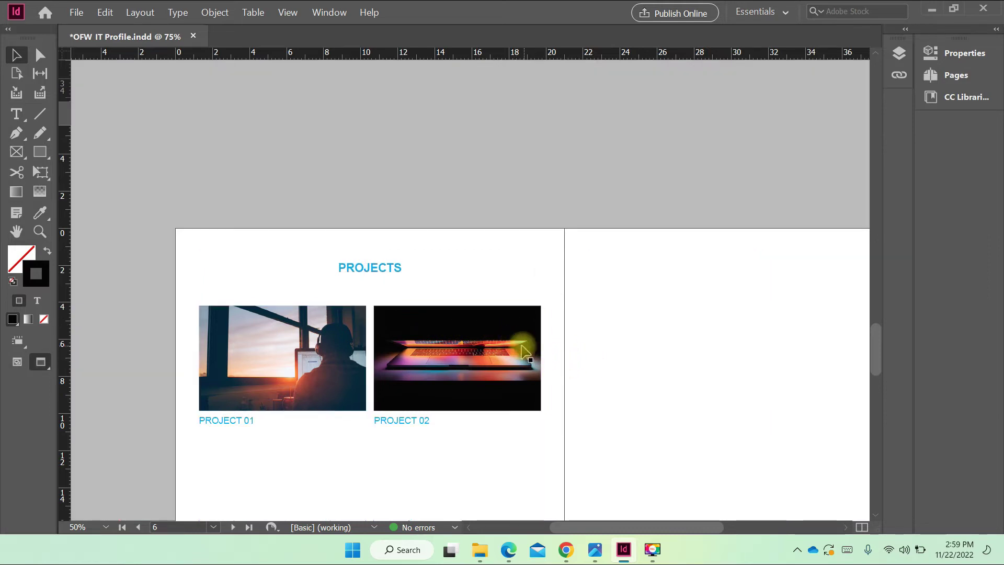
scroll(520, 360, "down", 2)
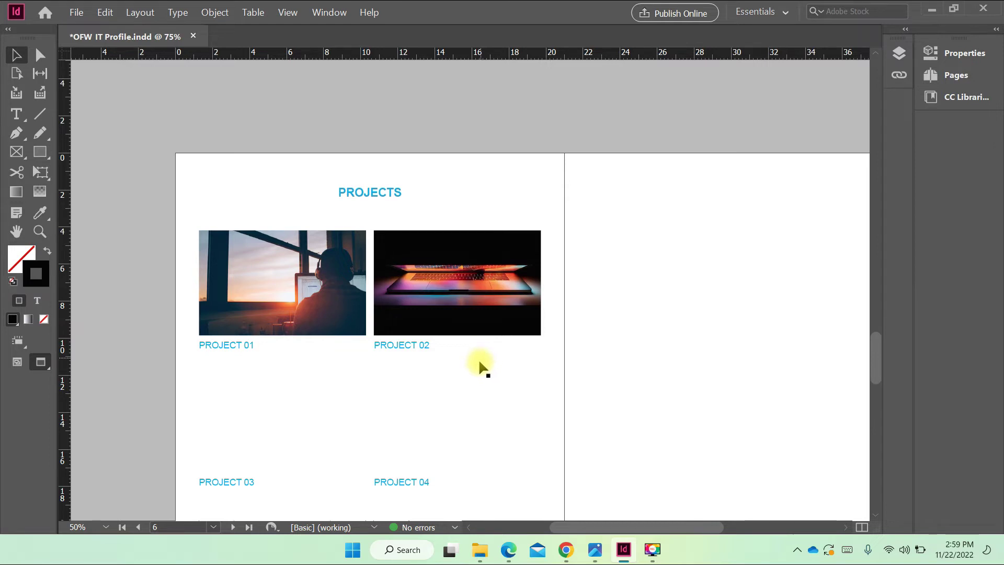
key("w")
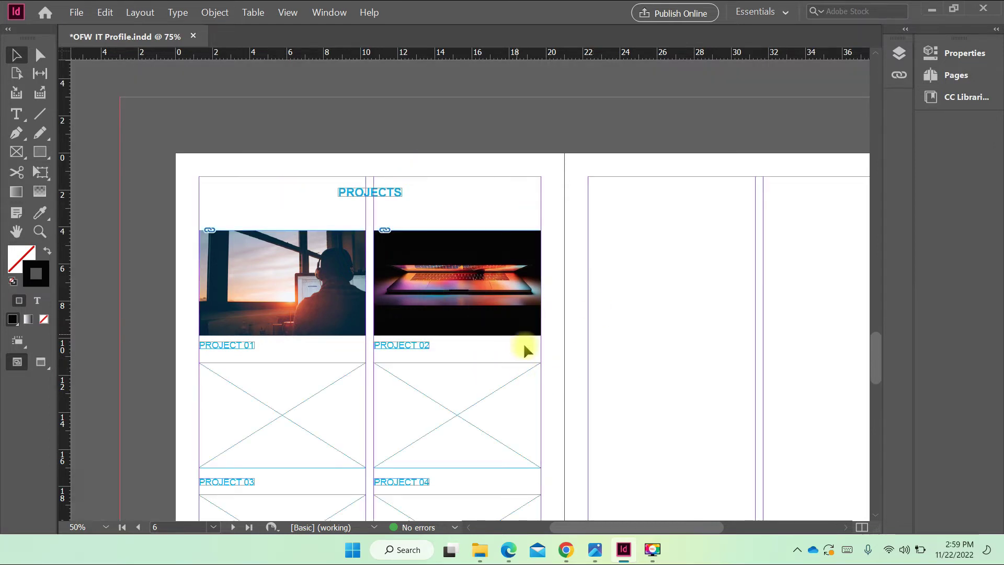
scroll(524, 345, "down", 4)
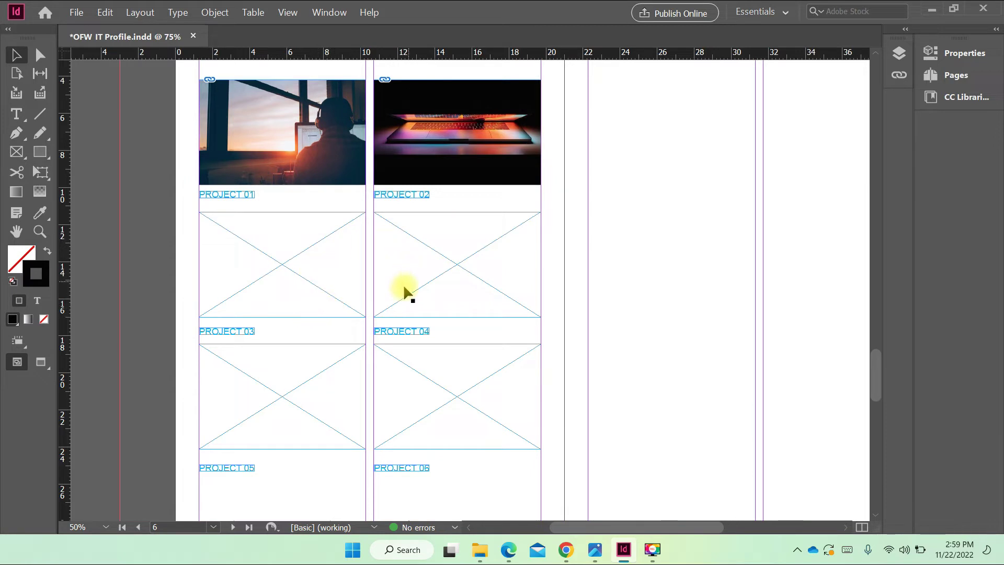
scroll(381, 179, "up", 2)
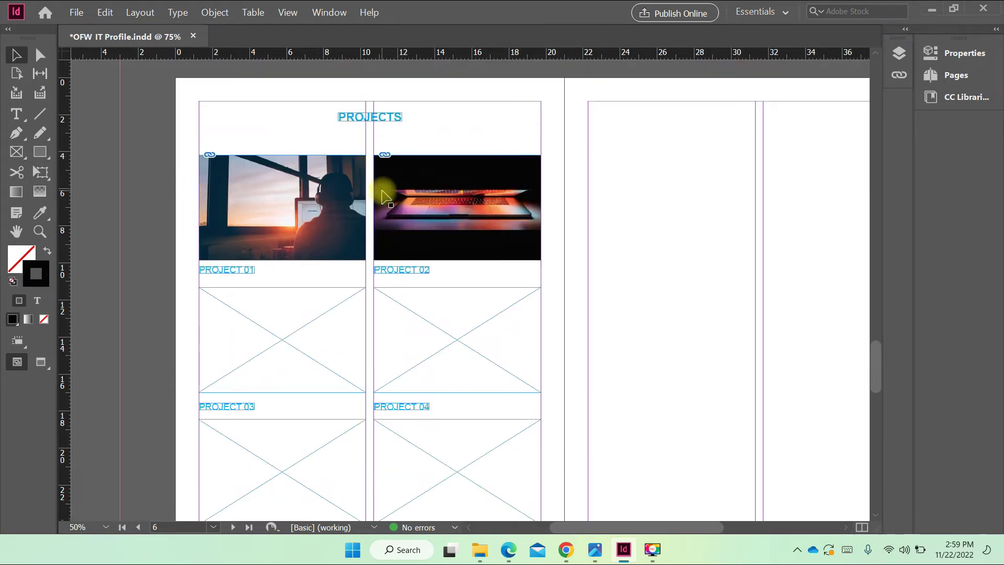
Step: Place the overhead photo of hands typing at a desk with monitors into the PROJECT 03 placeholder
left_click(289, 325)
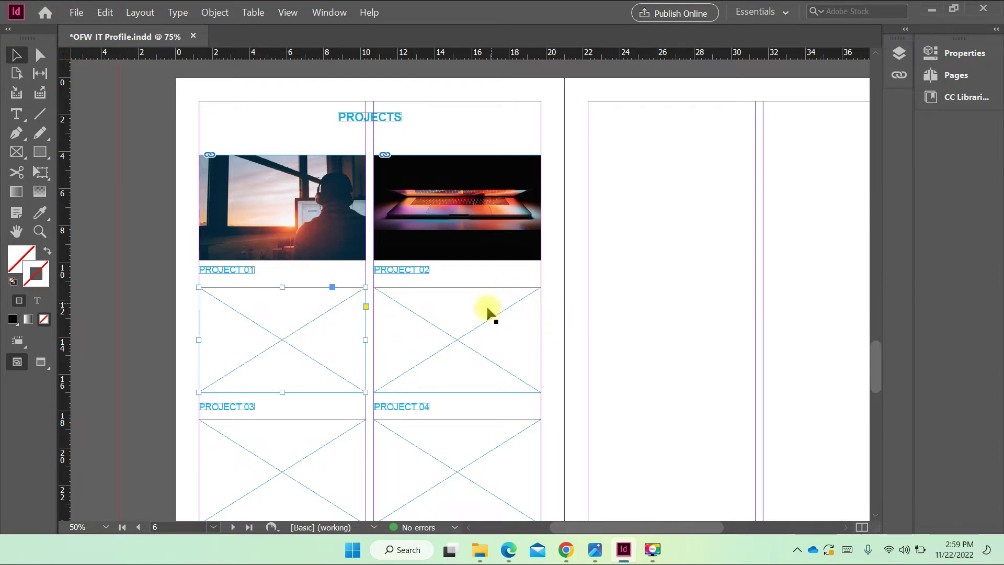
left_click(77, 12)
left_click(108, 187)
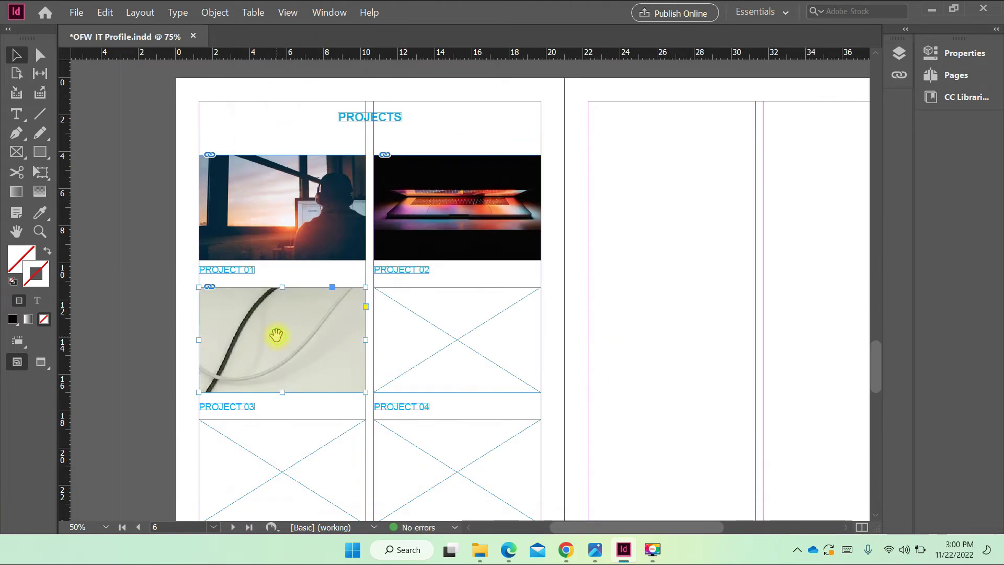
Step: Scale the desk photo down proportionally and position it so the whole workspace fills the PROJECT 03 frame
key("ctrl+minus")
key("ctrl+minus")
key("ctrl+minus")
key("ctrl+minus")
key("ctrl+minus")
key("ctrl+minus")
key("ctrl+minus")
left_click_drag(554, 385, 545, 343)
key("ctrl+1")
left_click_drag(313, 187, 361, 223)
mouse_move(584, 363)
left_mouse_down()
mouse_move(600, 381)
mouse_move(584, 362)
left_mouse_up()
Step: Place the photo of a businessman pointing at stock chart screens into the PROJECT 04 placeholder and scale it to slightly overfill the frame
scroll(600, 381, "right", 2)
left_click(627, 293)
key("ctrl+d")
scroll(681, 213, "down", 1)
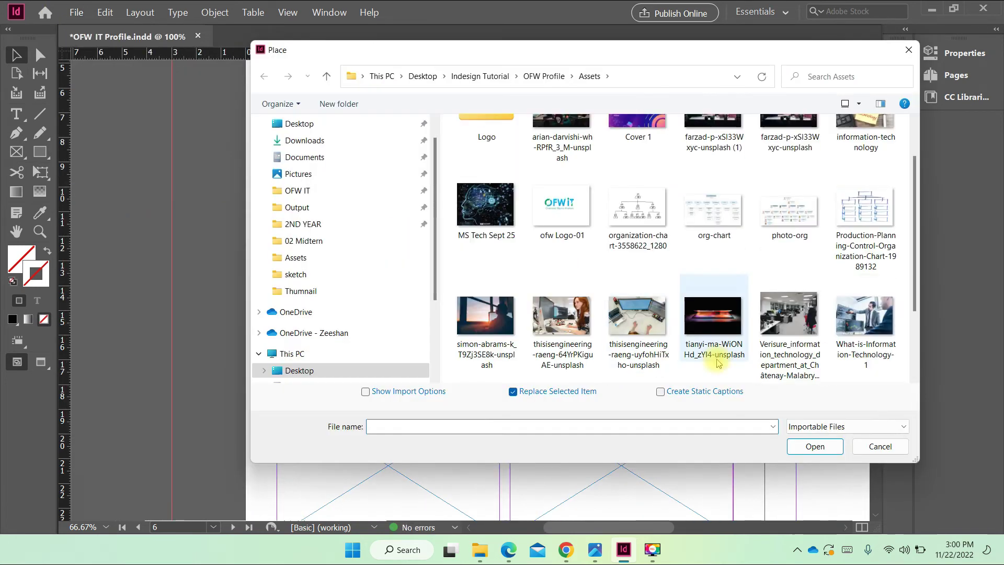
double_click(718, 311)
key("ctrl+alt+shift+c")
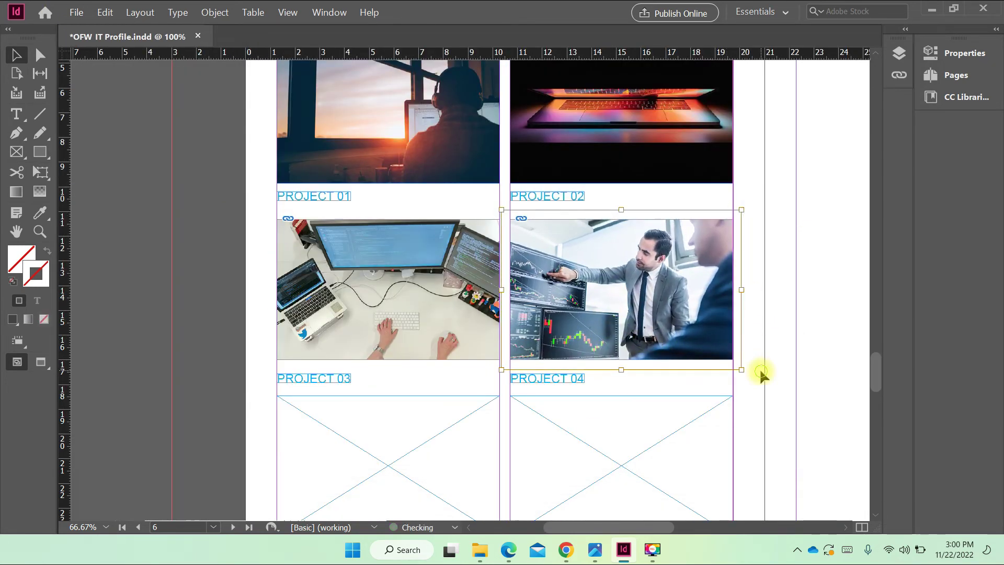
Step: Place the blue circuit-board head image into the PROJECT 05 placeholder and scale it down so the full head fits the frame
scroll(762, 377, "down", 3)
left_click(388, 348)
key("ctrl+d")
double_click(562, 353)
scroll(391, 340, "down", 2)
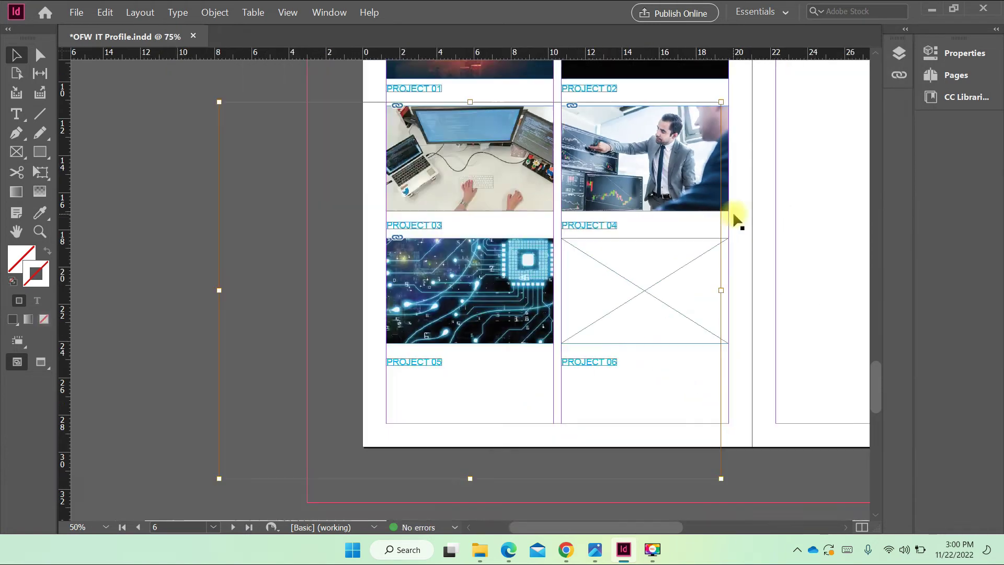
left_click_drag(369, 318, 415, 268)
scroll(415, 269, "up", 2)
key("ctrl+alt+shift+c")
Step: Place the photo of a laptop and monitor showing charts into the PROJECT 06 placeholder and scale it to slightly overfill the frame
left_click(701, 290)
key("ctrl+d")
double_click(757, 314)
key("ctrl+alt+shift+c")
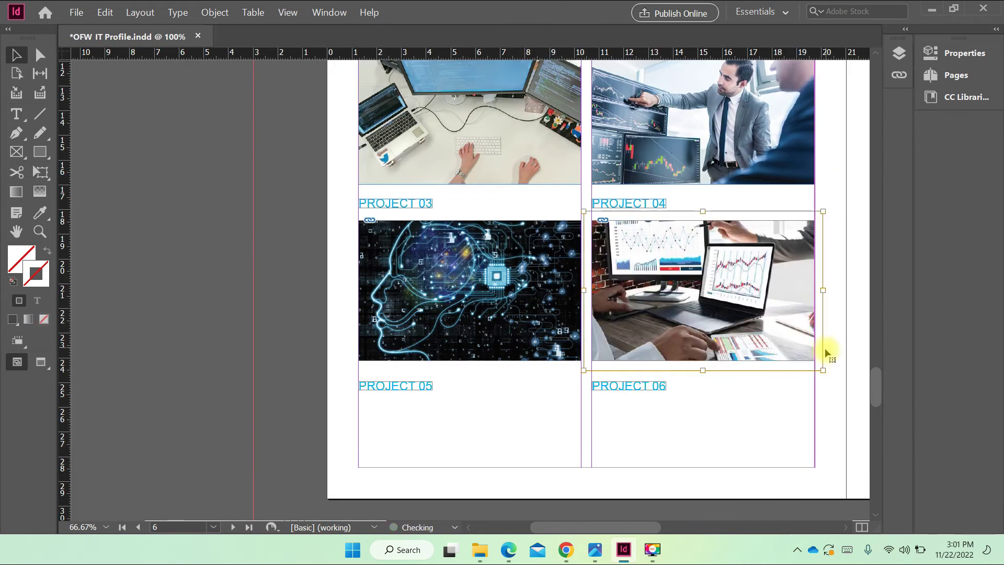
left_click(792, 420)
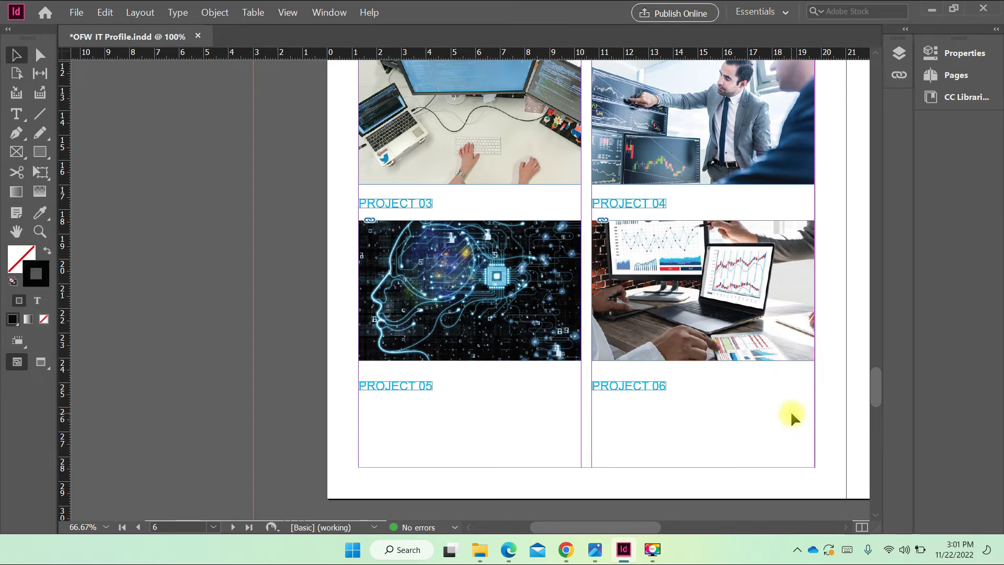
Step: Switch to preview mode and review the grid of six project photos with their captions
scroll(774, 405, "up", 3)
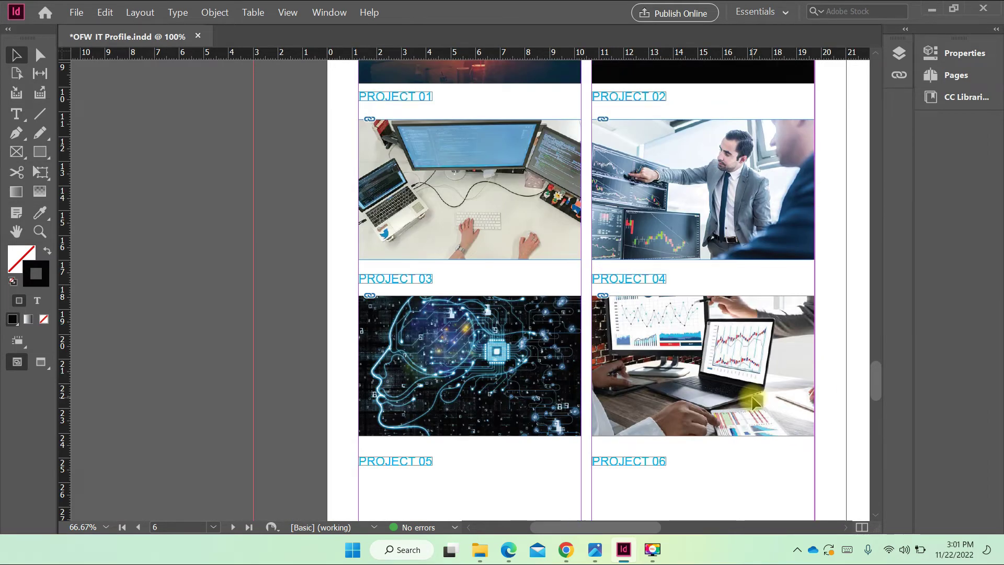
key("ctrl+minus")
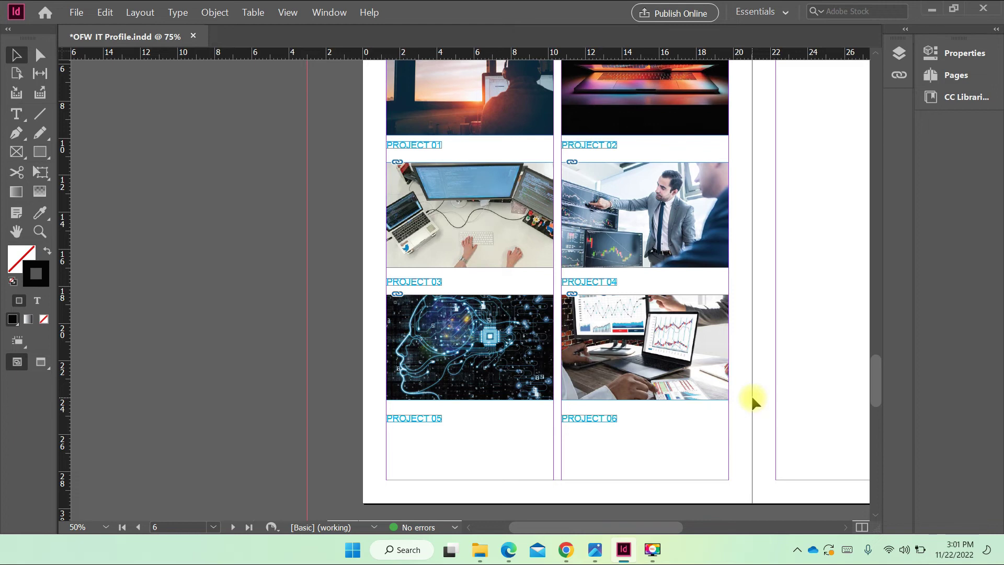
scroll(751, 394, "up", 2)
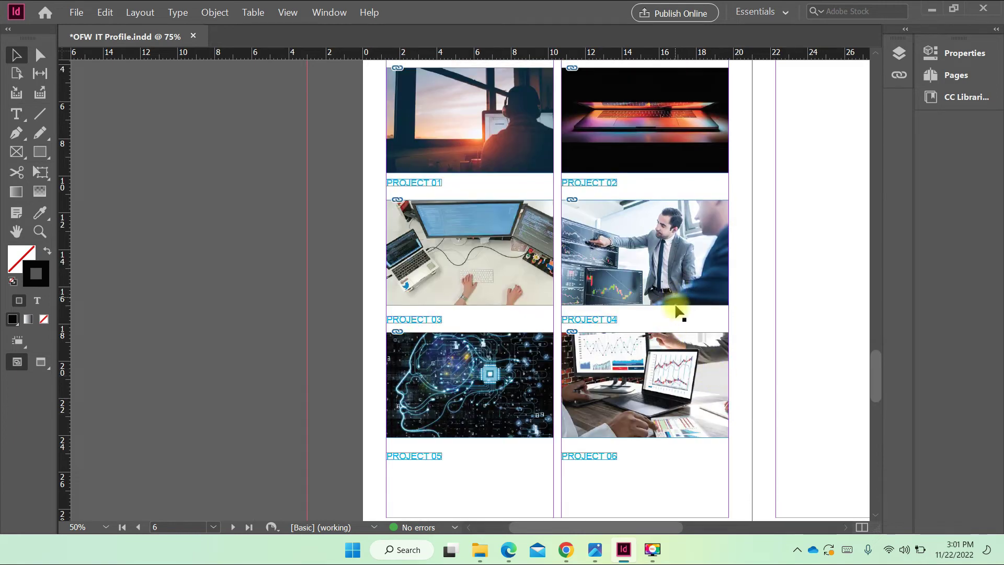
key("w")
scroll(713, 319, "up", 8)
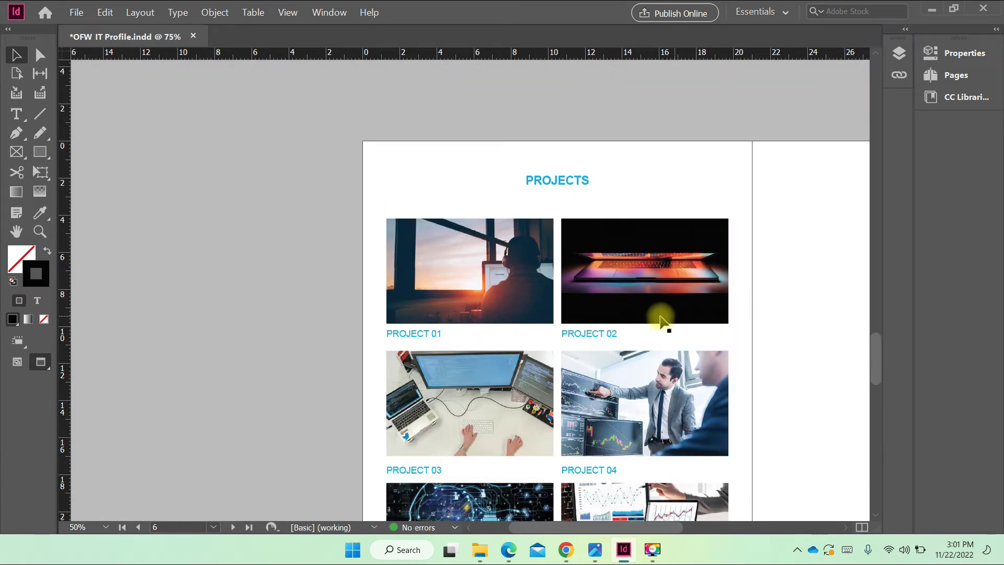
Step: Nudge the PROJECT 01 and PROJECT 02 captions slightly down from their photos
scroll(648, 329, "down", 2)
left_click_drag(504, 298, 646, 298)
key("Down")
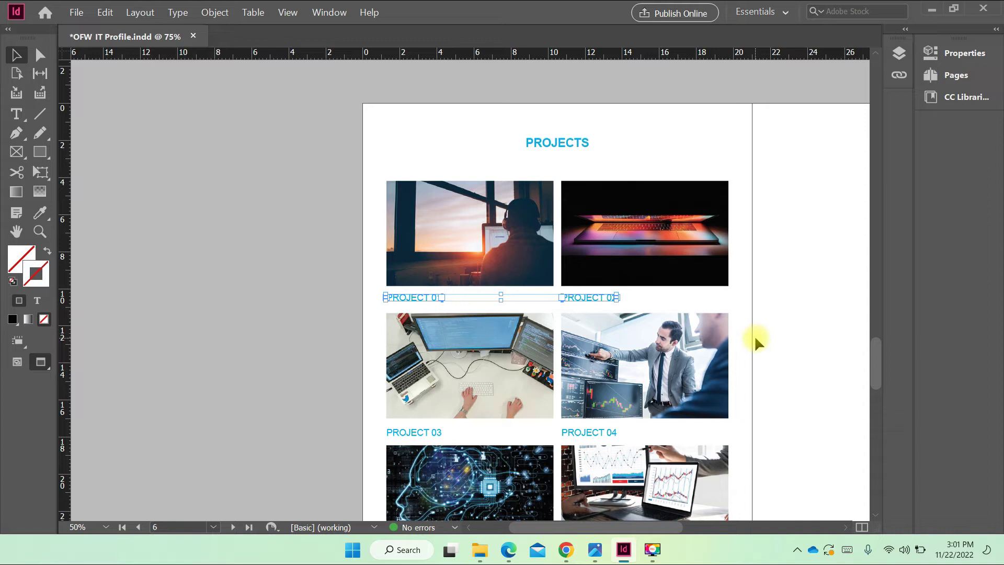
left_click(777, 334)
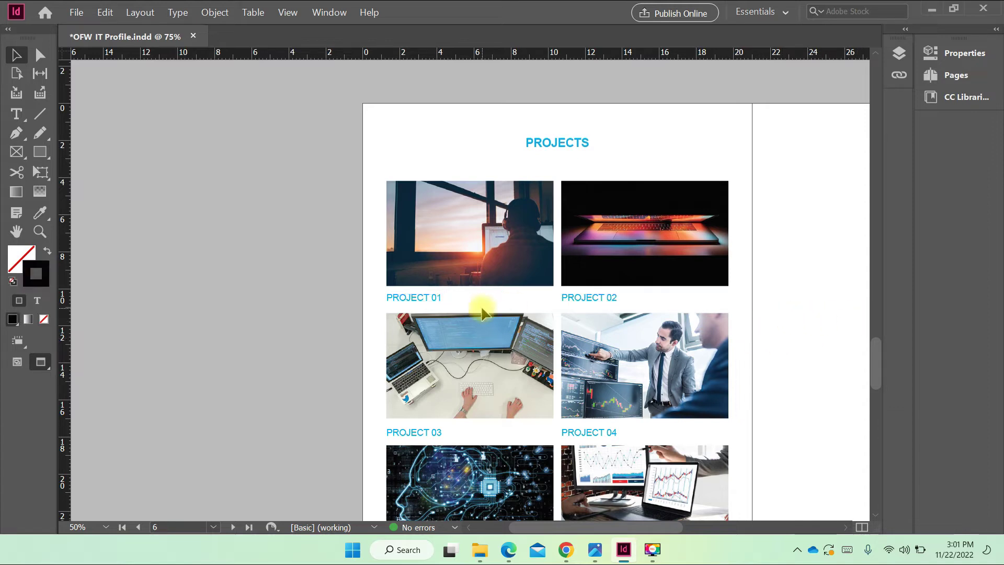
key("ctrl+equal")
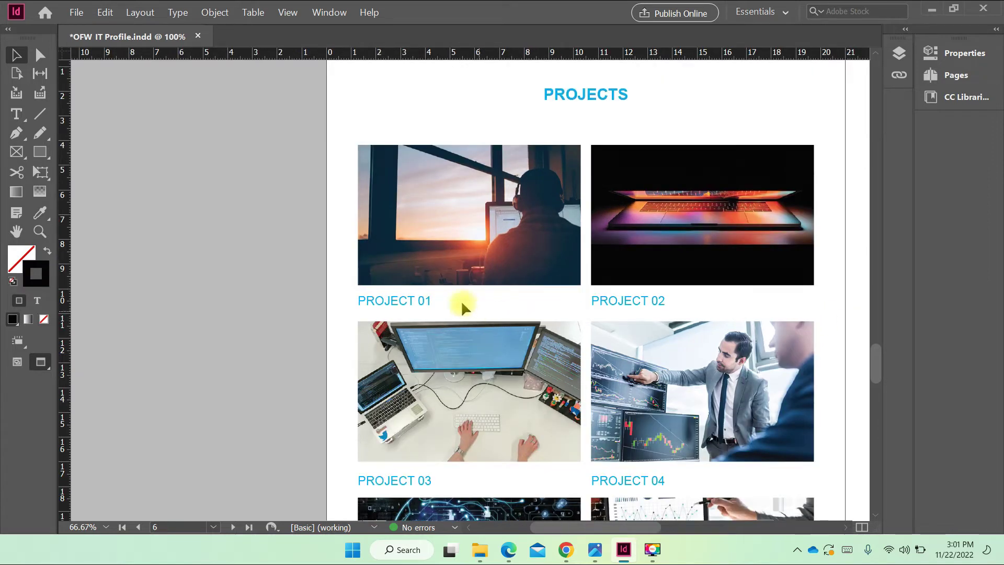
left_click_drag(338, 294, 651, 303)
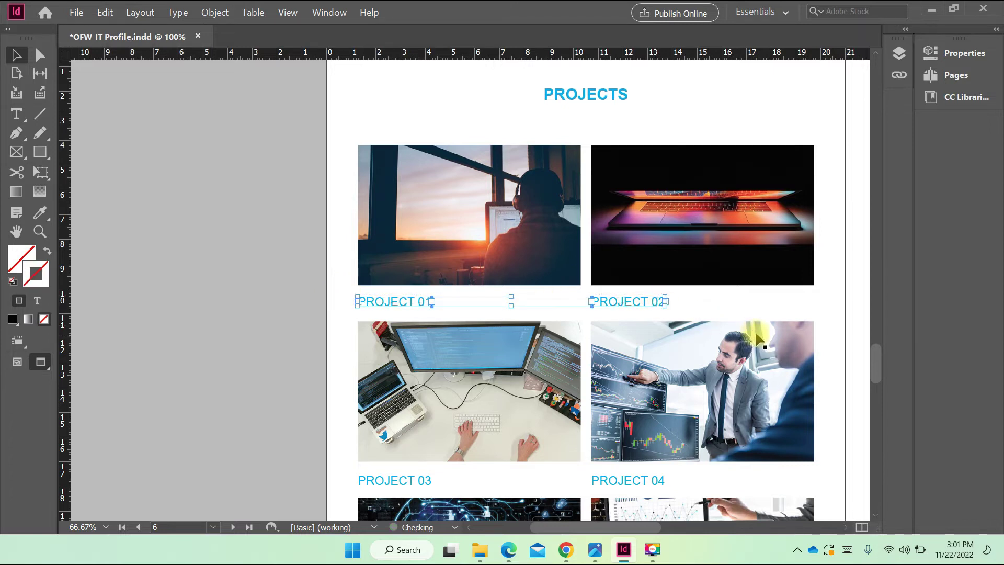
Step: Select the PROJECT 03 and PROJECT 04 captions together and nudge them slightly closer to their photos
scroll(668, 329, "down", 4)
left_click(633, 288)
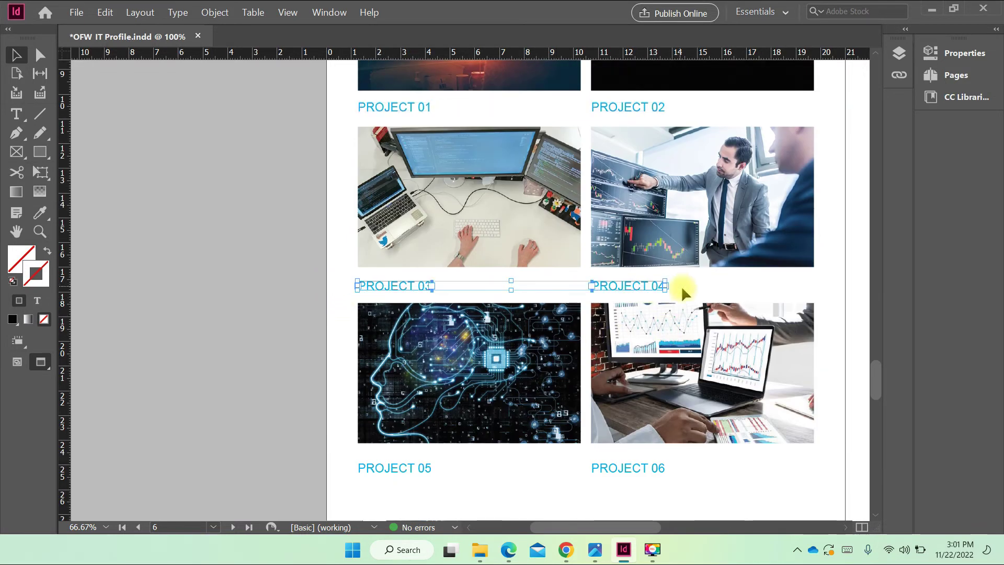
left_click(861, 291)
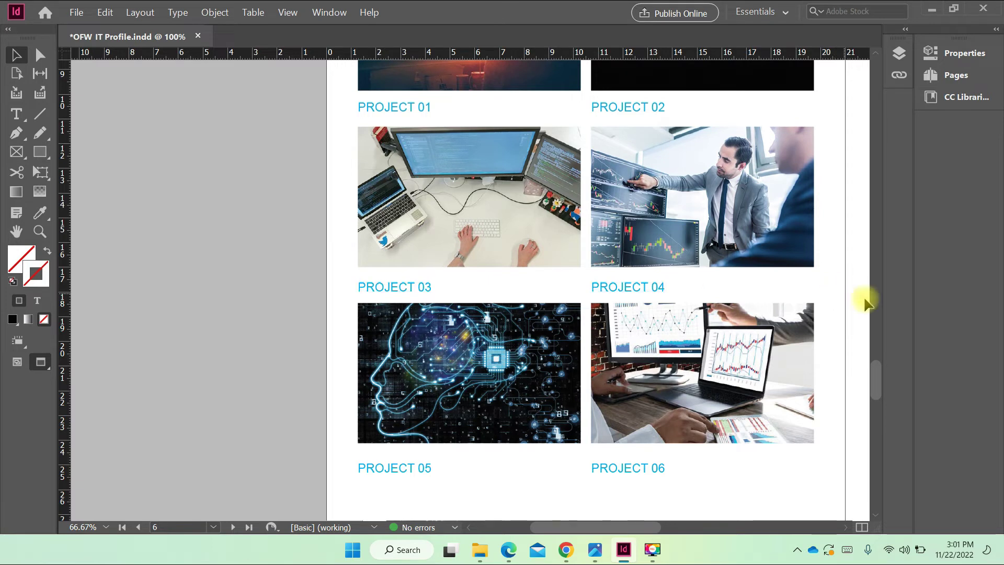
left_click_drag(562, 281, 708, 284)
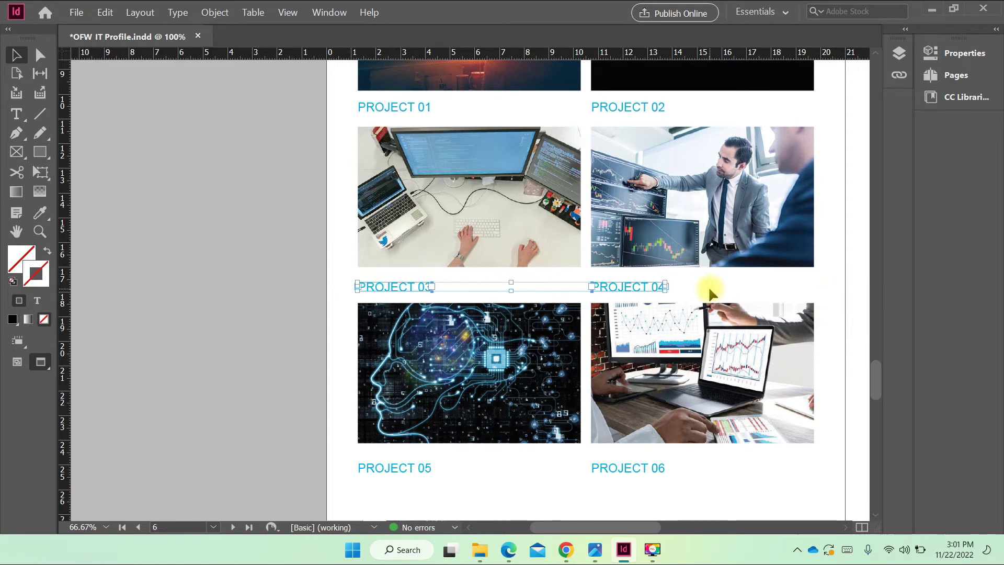
Step: Nudge the PROJECT 05 and PROJECT 06 captions up closer to their photos
scroll(654, 366, "down", 3)
left_click_drag(331, 339, 728, 355)
key("Up")
key("Up")
key("Up")
key("Up")
left_click(701, 396)
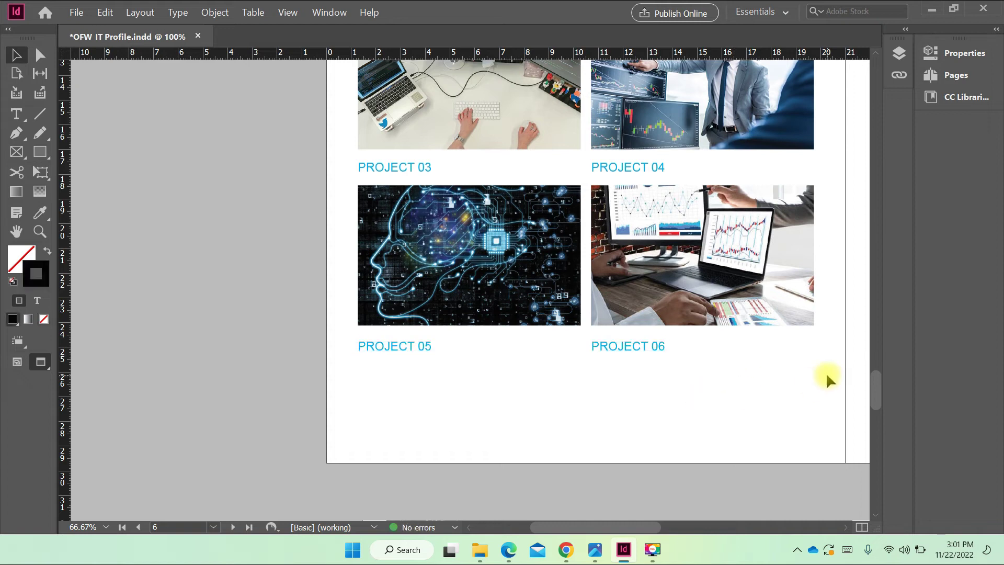
Step: Return to the normal view with guides and examine the caption spacing across the whole projects page
key("w")
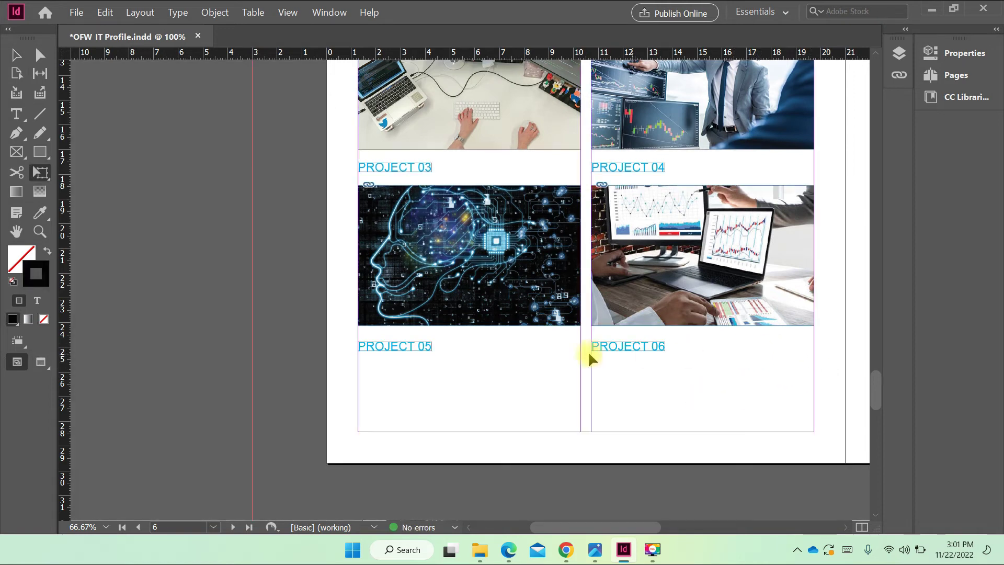
scroll(593, 359, "up", 3)
scroll(614, 361, "down", 1)
scroll(614, 361, "up", 1)
scroll(614, 361, "down", 1)
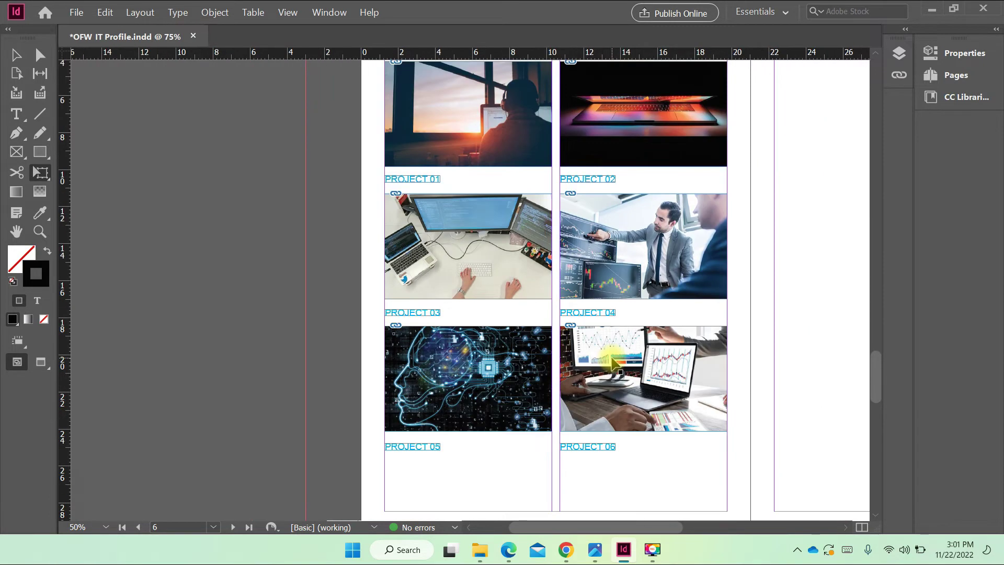
scroll(610, 356, "up", 4)
scroll(588, 236, "down", 3)
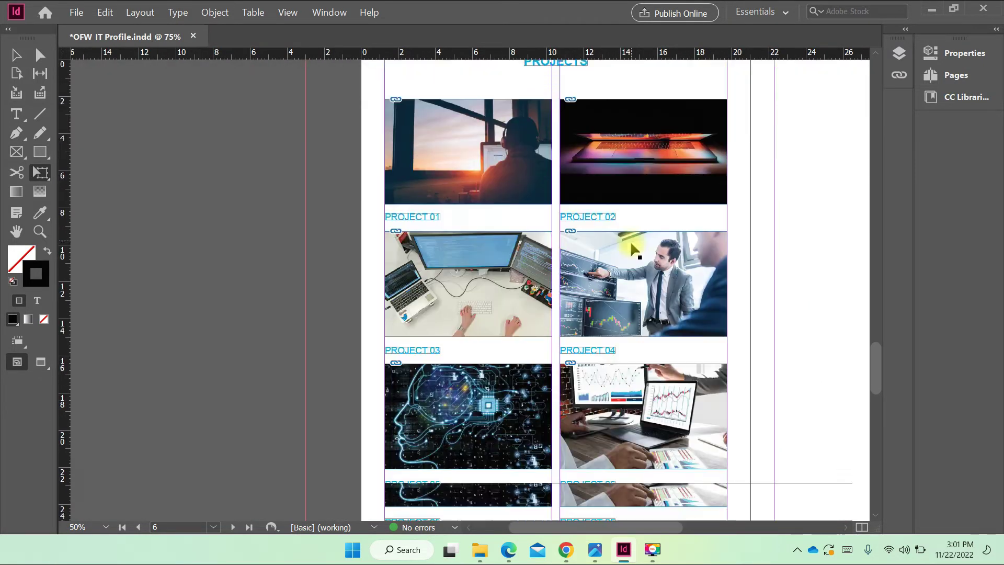
scroll(544, 334, "up", 2)
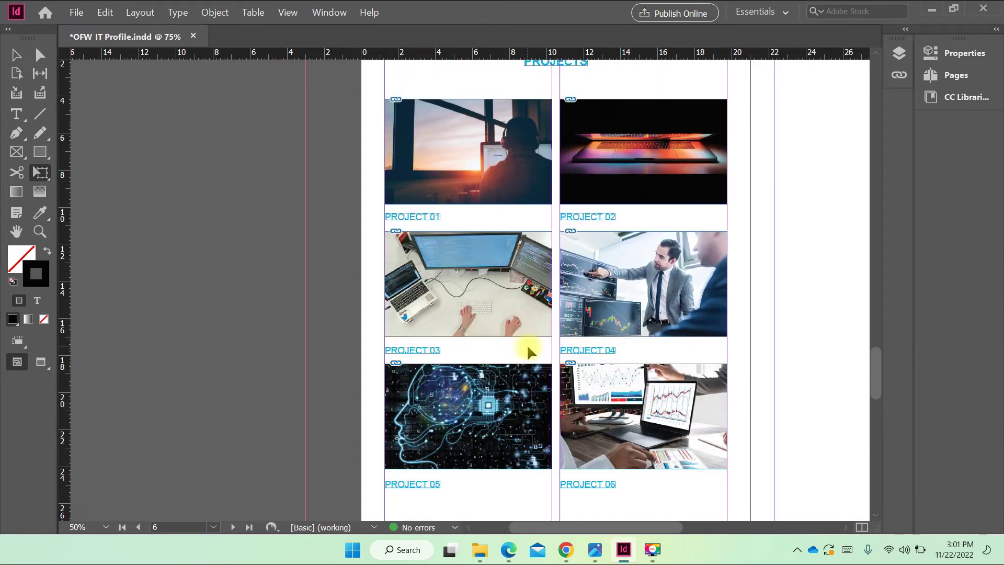
scroll(590, 384, "down", 3)
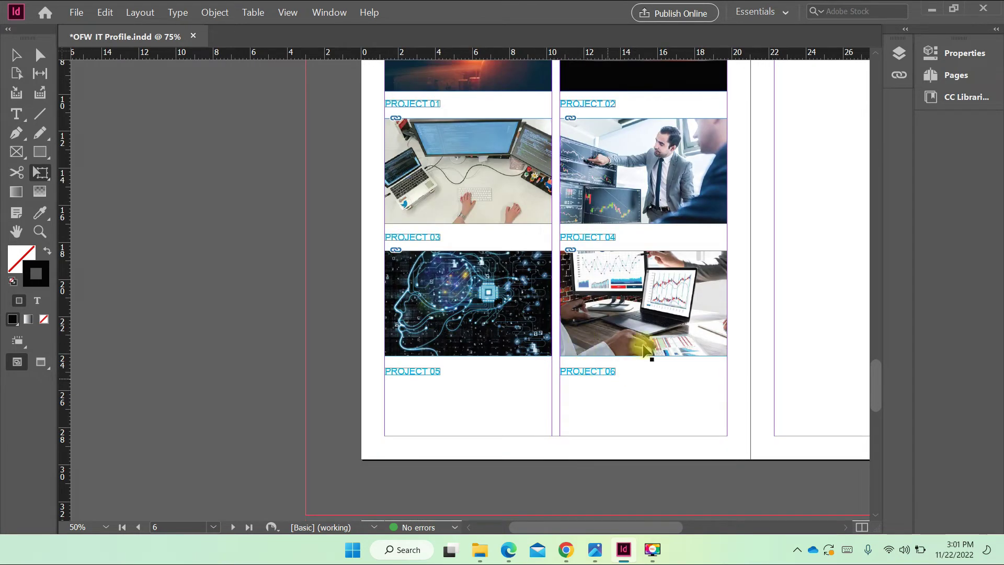
Step: Draw a rectangular frame about 18.5 cm wide and 1.85 cm high across both columns below the PROJECT 05 and PROJECT 06 captions
scroll(647, 349, "up", 3)
scroll(596, 408, "down", 3)
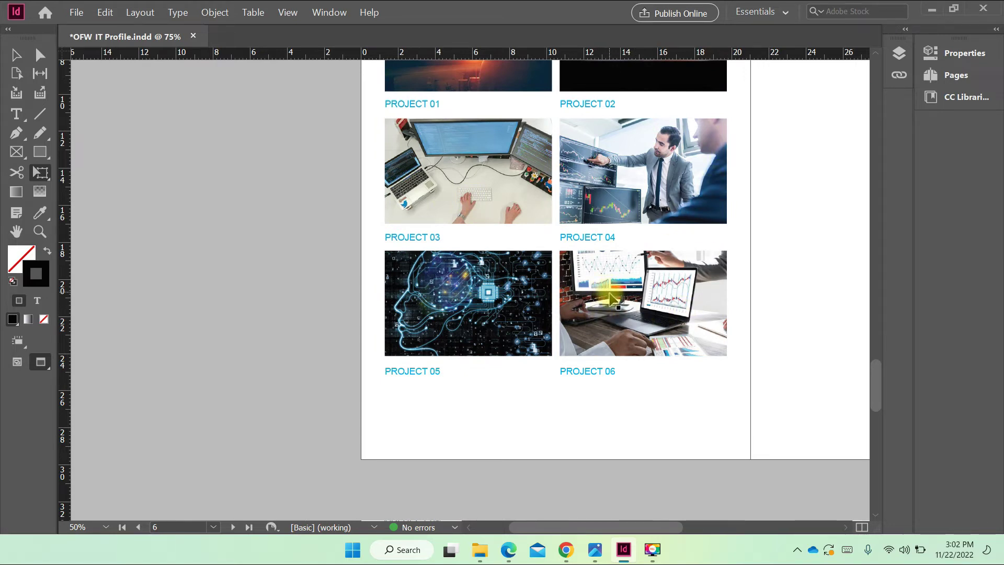
scroll(611, 301, "up", 4)
scroll(632, 291, "down", 2)
scroll(641, 298, "up", 2)
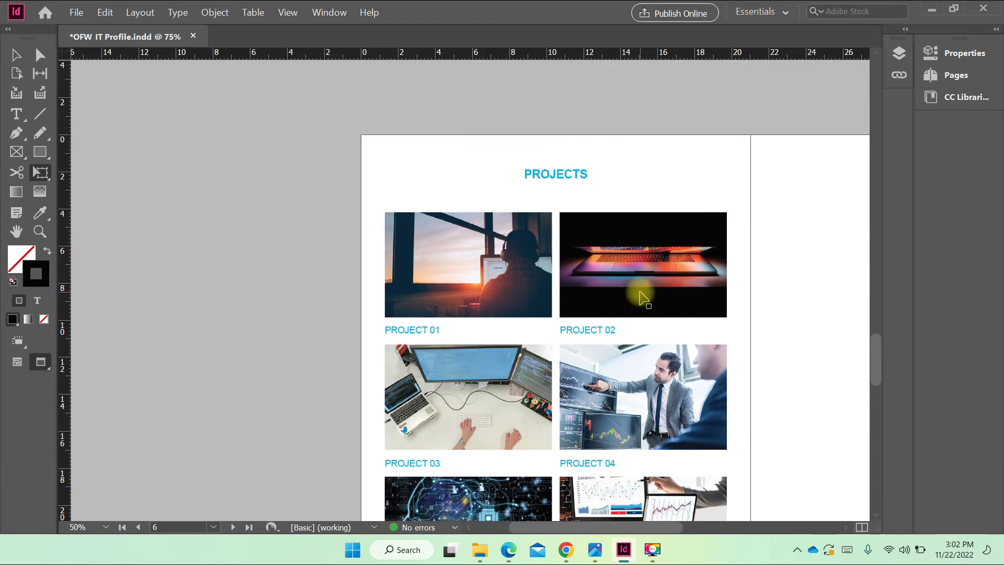
scroll(644, 304, "down", 6)
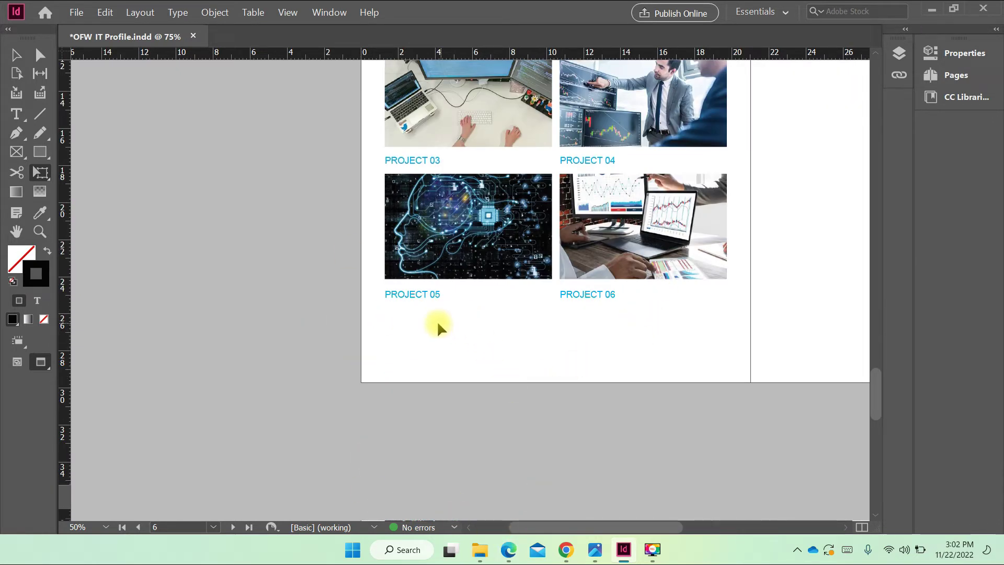
key("w")
left_click(16, 152)
mouse_move(384, 316)
left_mouse_down()
mouse_move(730, 360)
mouse_move(727, 349)
left_mouse_up()
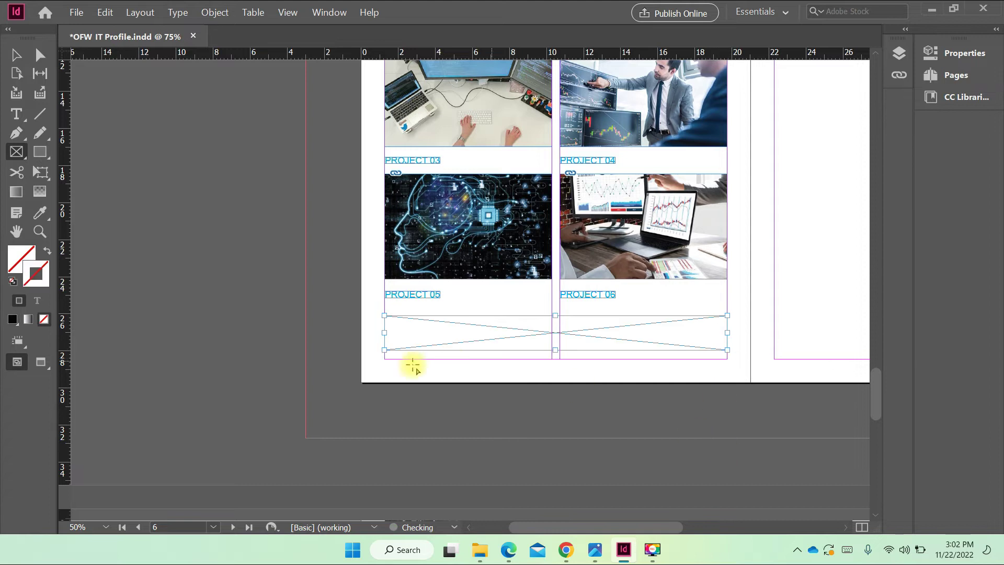
Step: Switch to Chrome and search Google for "lorem ipsum" in a new tab
left_click(566, 550)
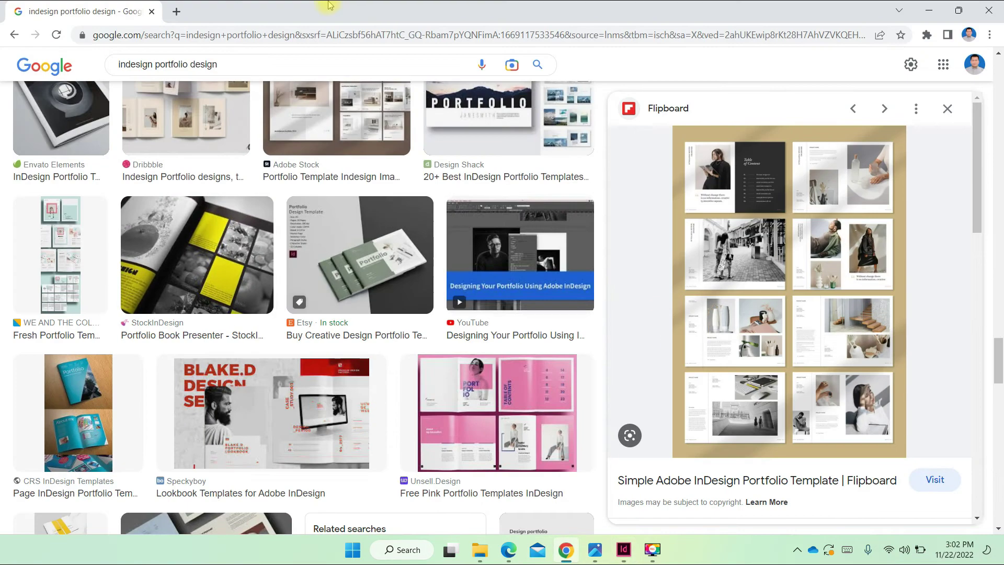
left_click(176, 13)
type("LO")
key("BackSpace")
key("BackSpace")
type("LOR")
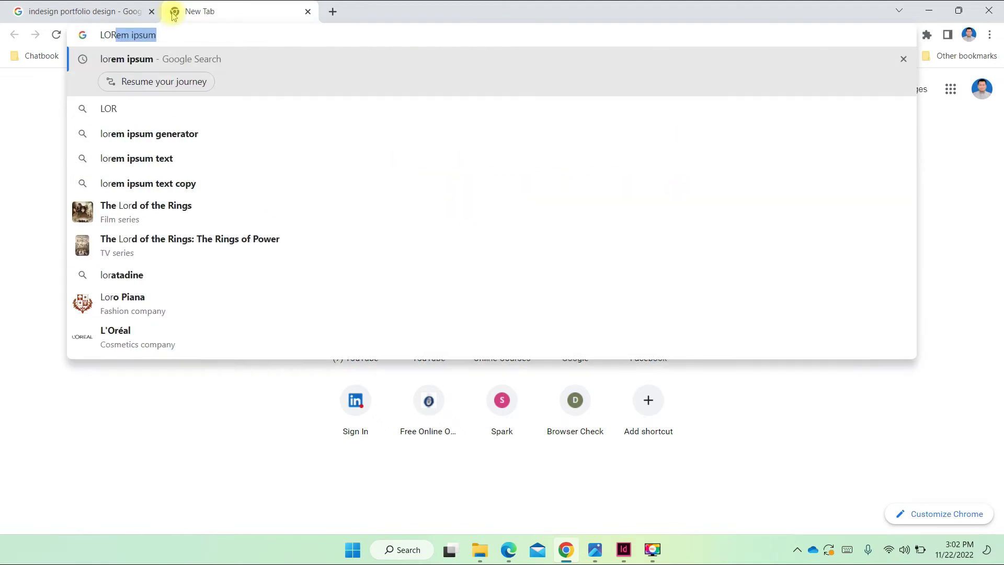
type("E")
key("Return")
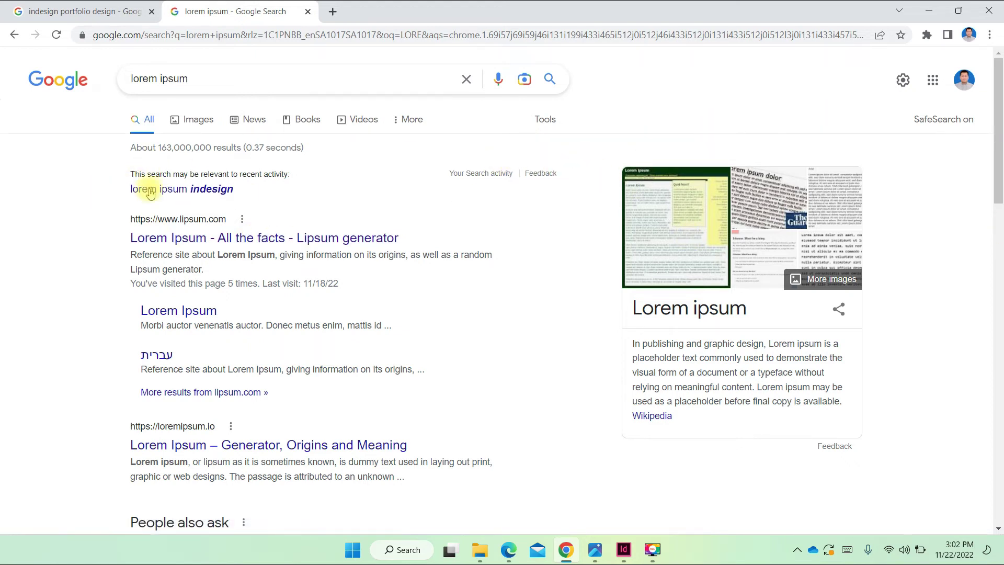
Step: Open the Lipsum generator site and copy its opening dummy text, from "Lorem Ipsum is simply dummy text" to "since the 1500"
left_click(263, 246)
left_click_drag(306, 339, 203, 312)
right_click(311, 315)
left_click(372, 329)
Step: Switch back to InDesign, paste the dummy text into the frame below the captions and end it with a period
left_click(623, 549)
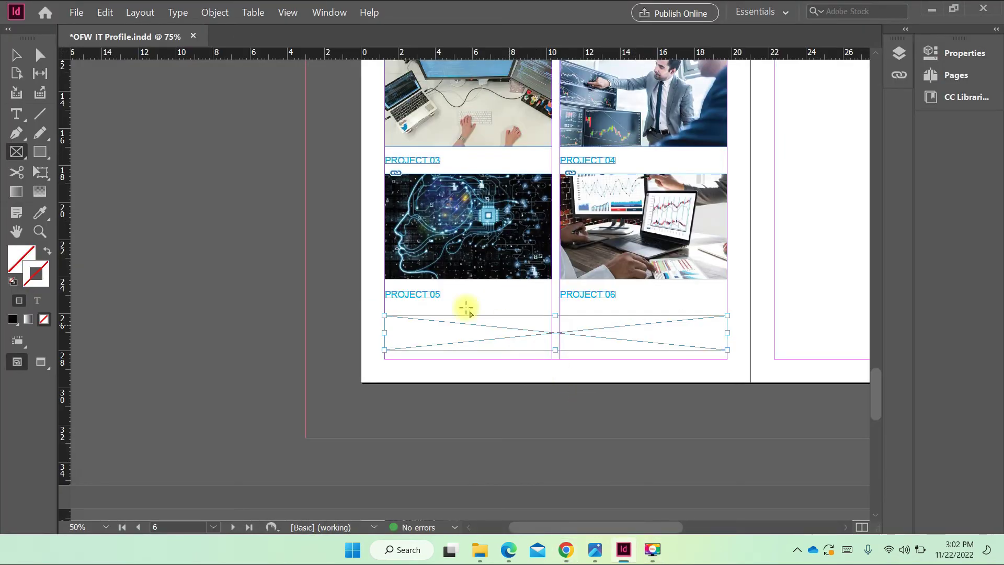
left_click(16, 113)
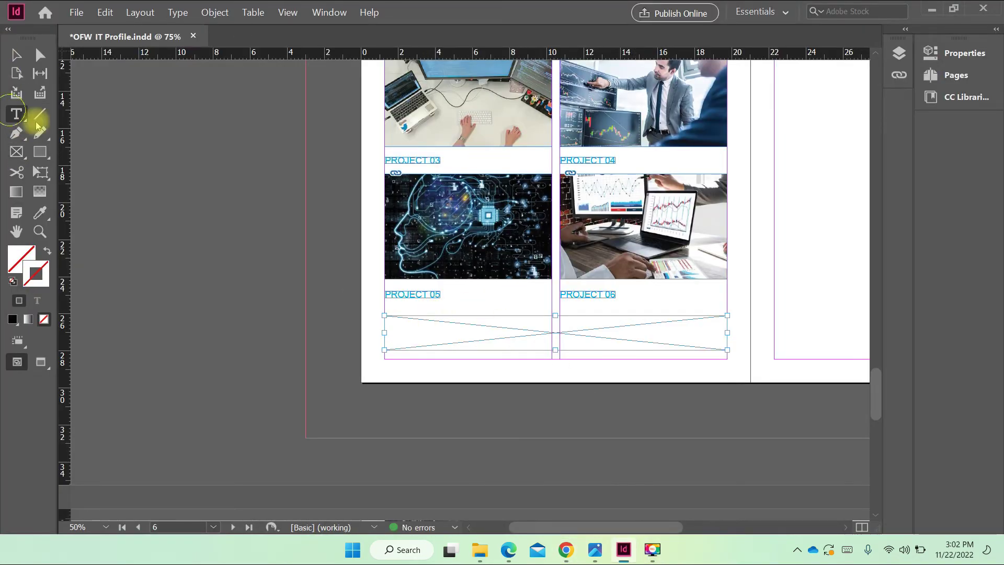
left_click(393, 318)
key("ctrl+v")
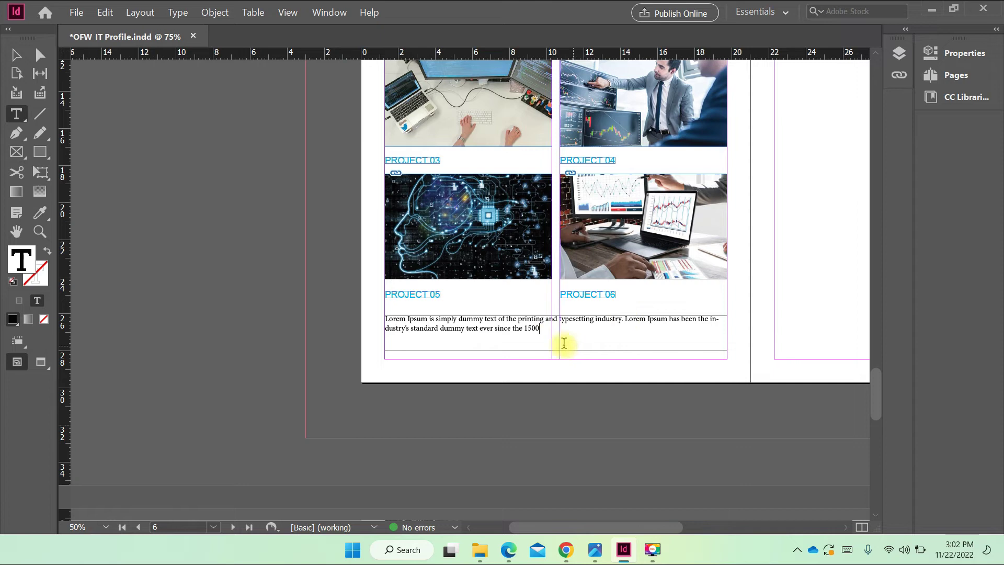
type(".")
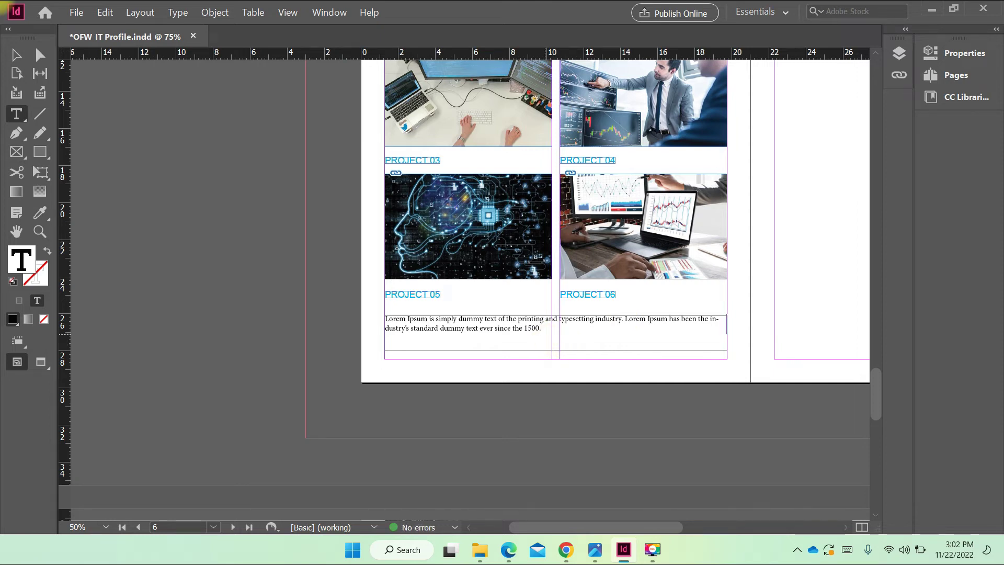
Step: Set the whole dummy text paragraph to the Arial font in Regular style and deselect its frame
key("ctrl+a")
left_click(942, 52)
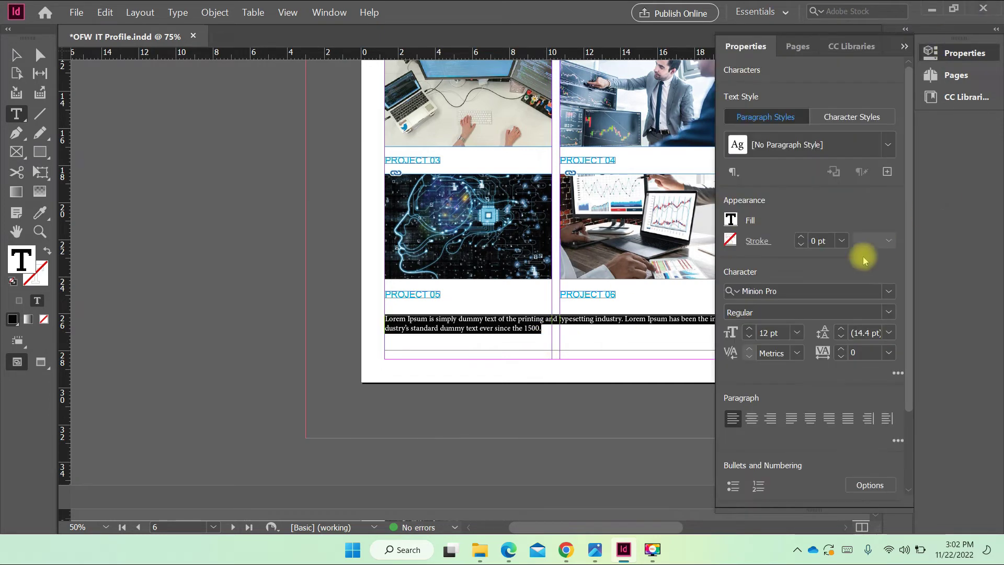
left_click(800, 291)
type("ARI")
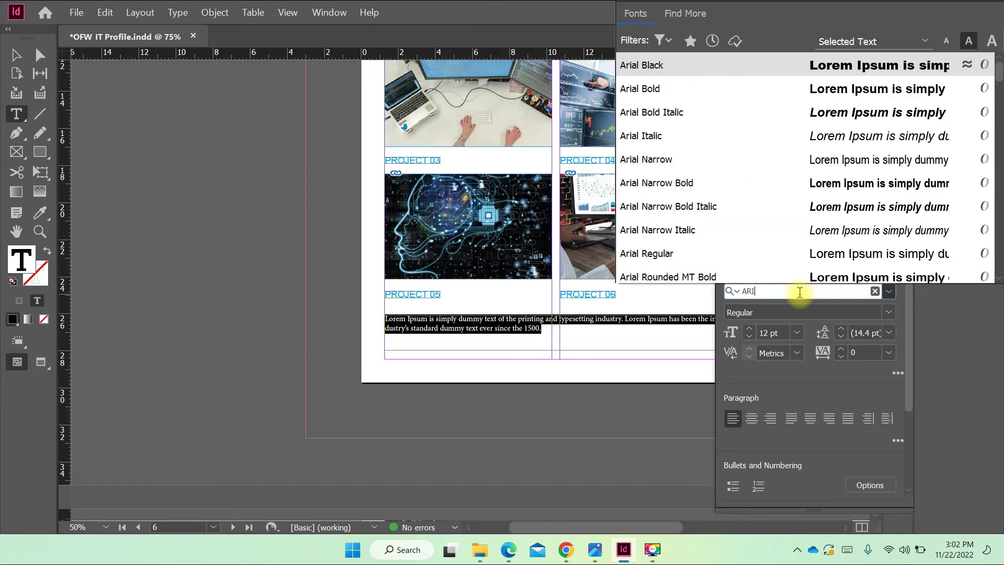
key("Return")
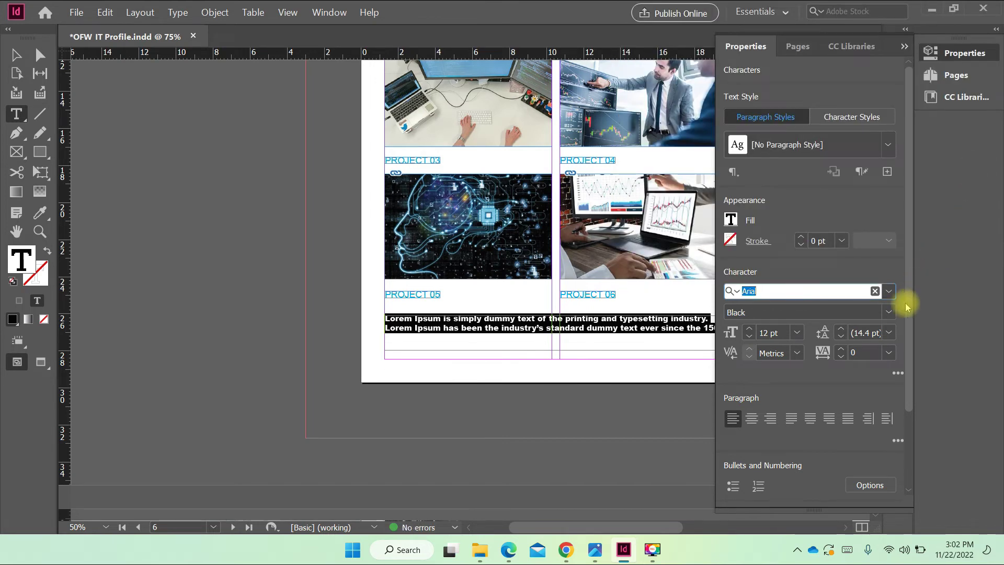
left_click(888, 312)
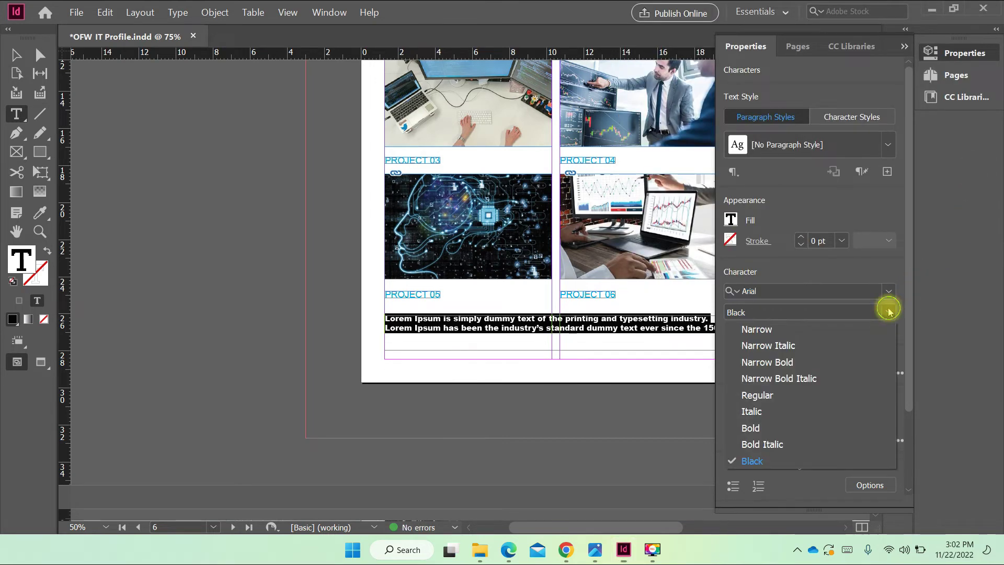
left_click(757, 402)
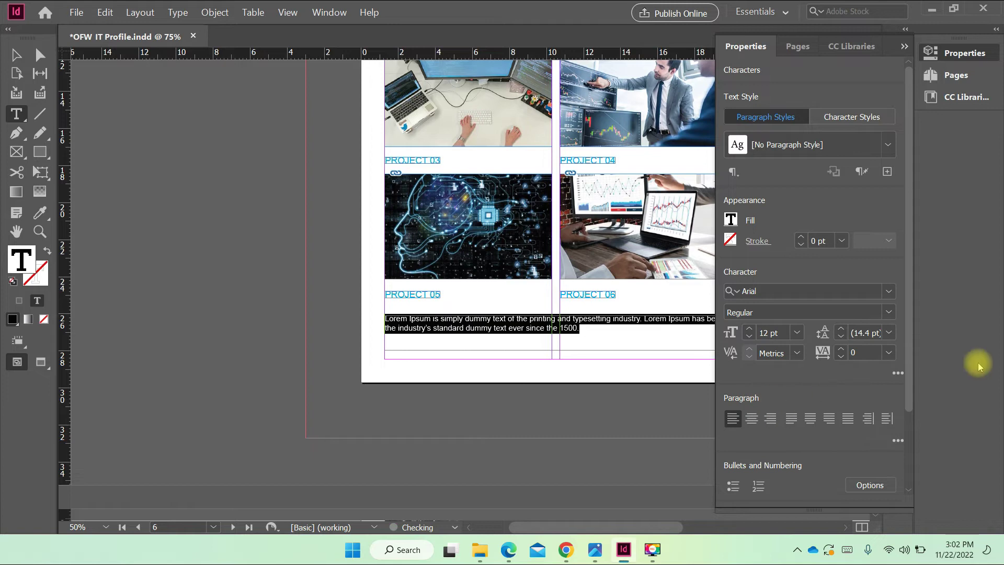
left_click(749, 329)
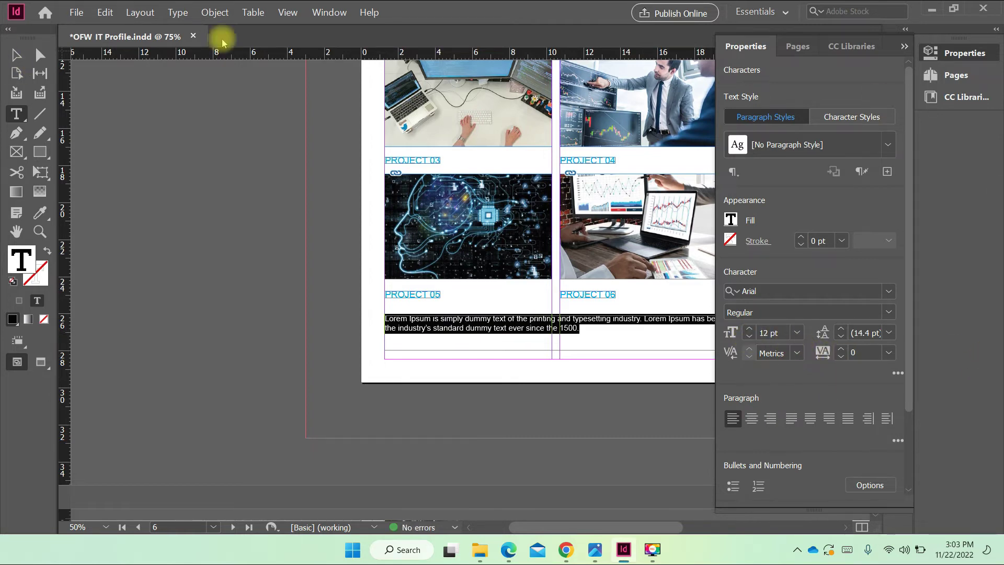
left_click(15, 56)
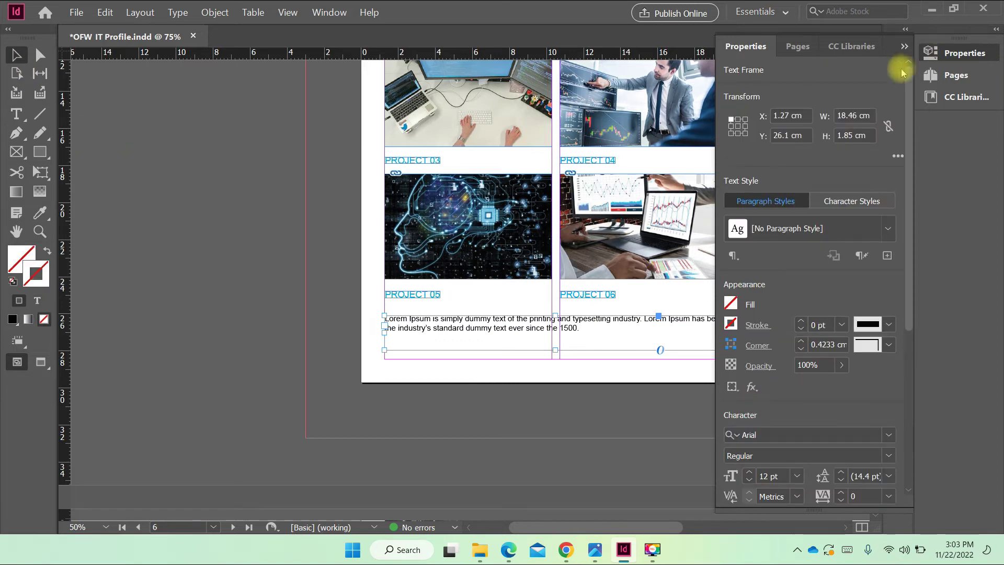
left_click(605, 403)
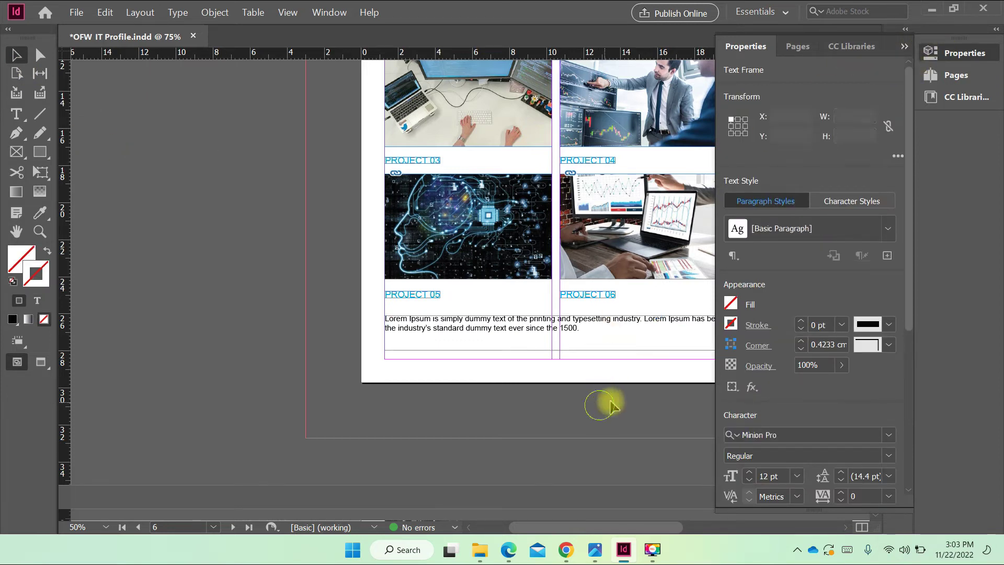
left_click(905, 28)
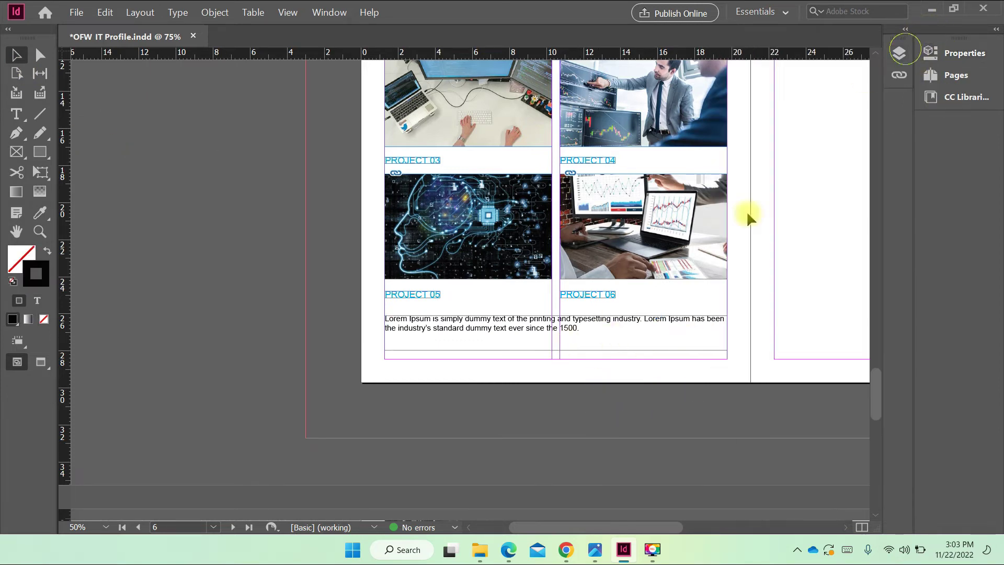
Step: Duplicate the dummy text sentences at the end of the same paragraph to fill the frame
left_click(574, 327)
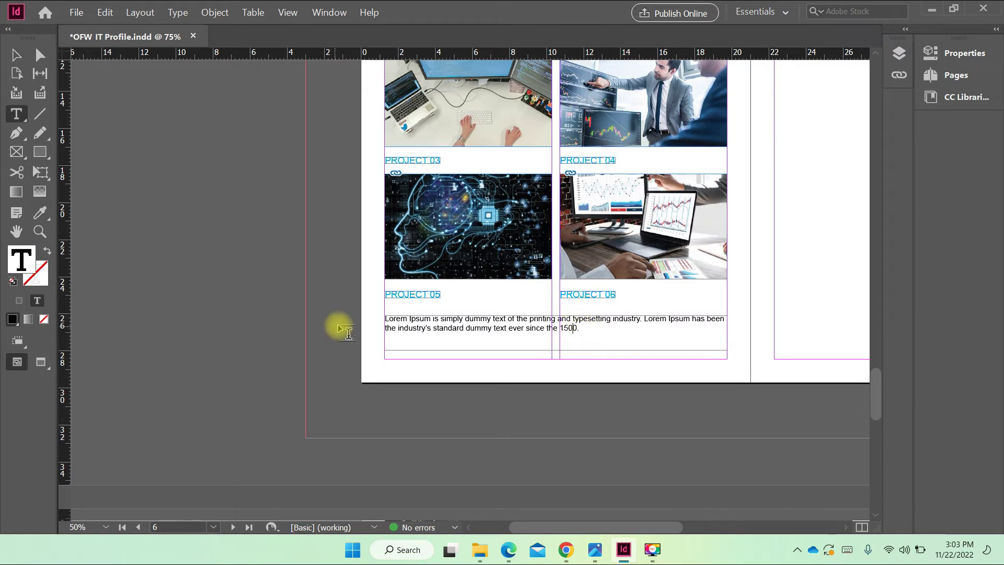
key("ctrl+a")
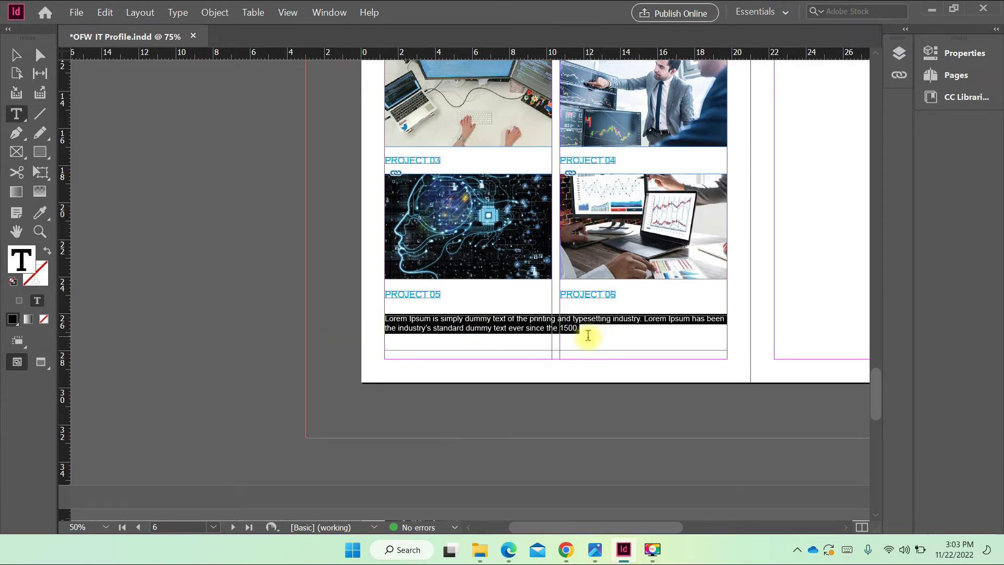
left_click(588, 335)
key("ctrl+v")
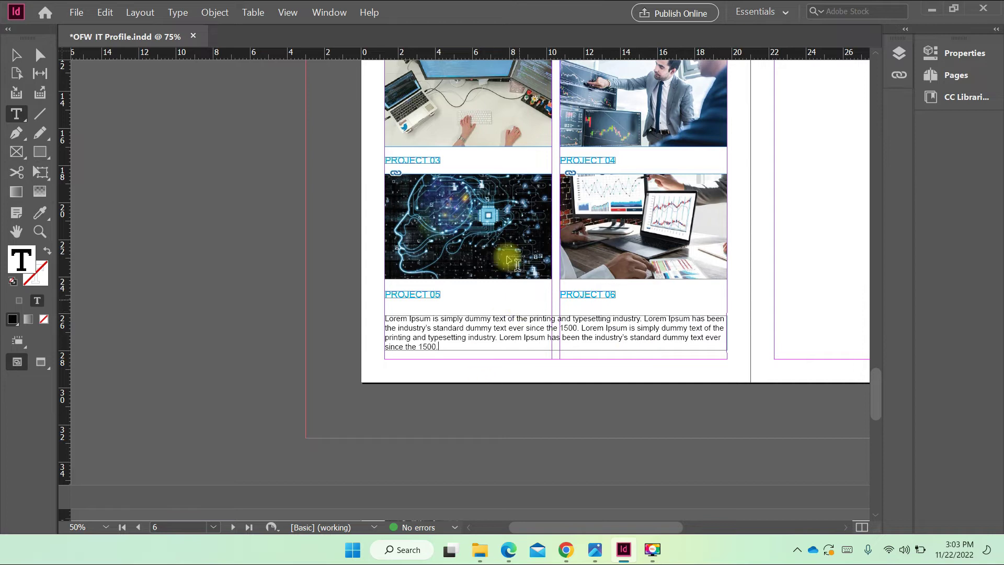
left_click(16, 54)
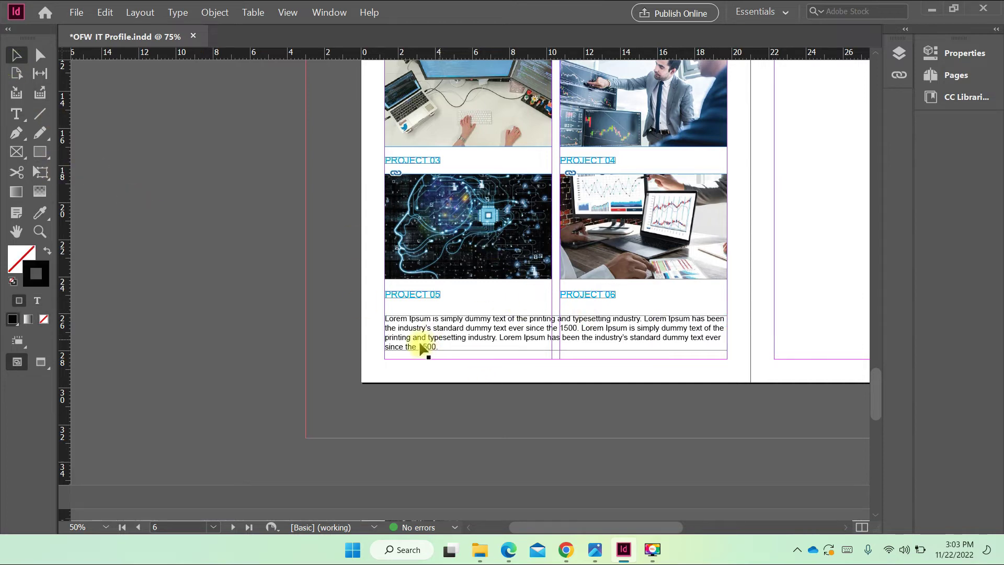
Step: Examine the projects page layout in preview without guides, and the whole two-page spread with guides shown again
key("w")
scroll(676, 383, "up", 3)
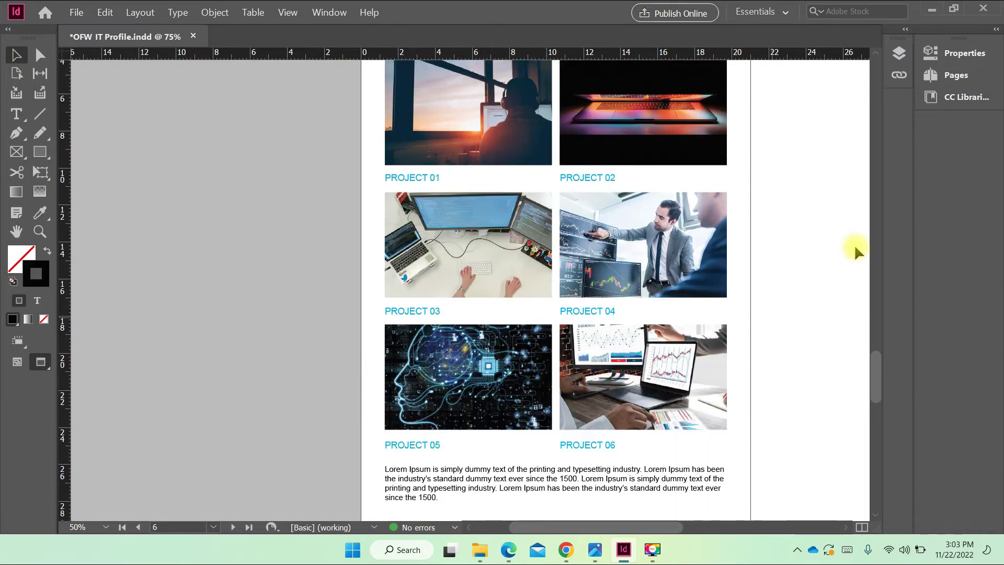
scroll(692, 524, "right", 5)
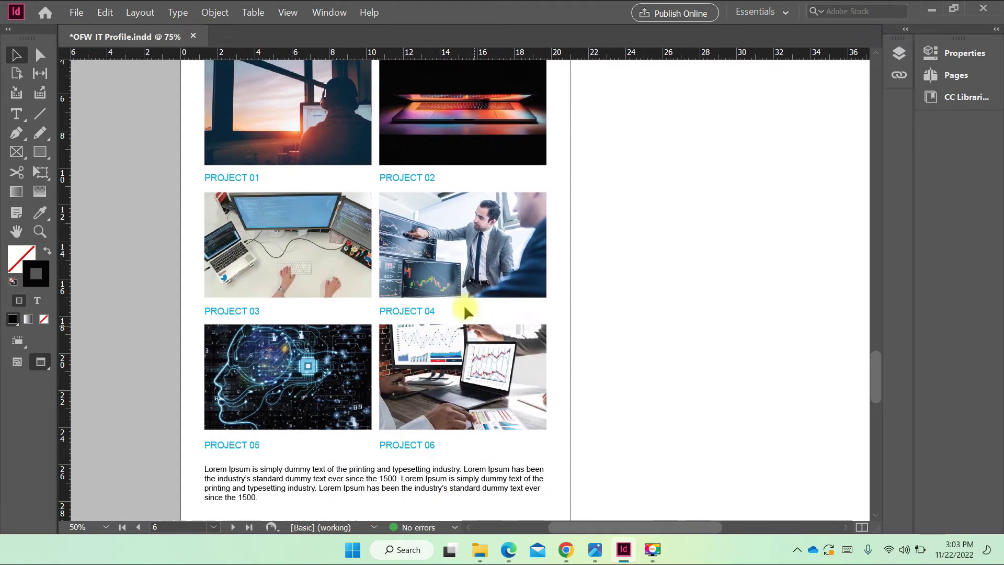
scroll(403, 210, "up", 3)
scroll(390, 215, "down", 5)
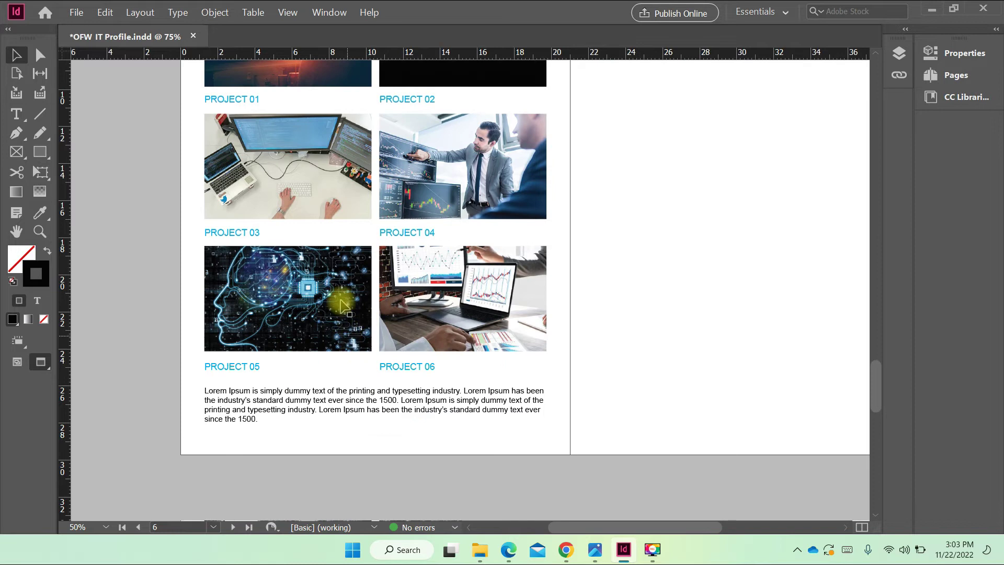
scroll(406, 309, "up", 2)
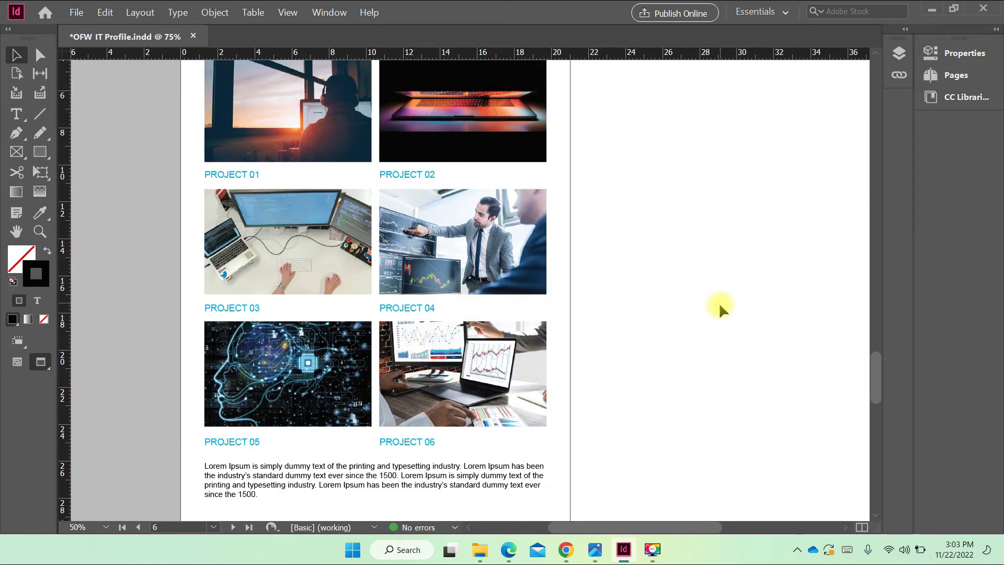
key("w")
key("ctrl+minus")
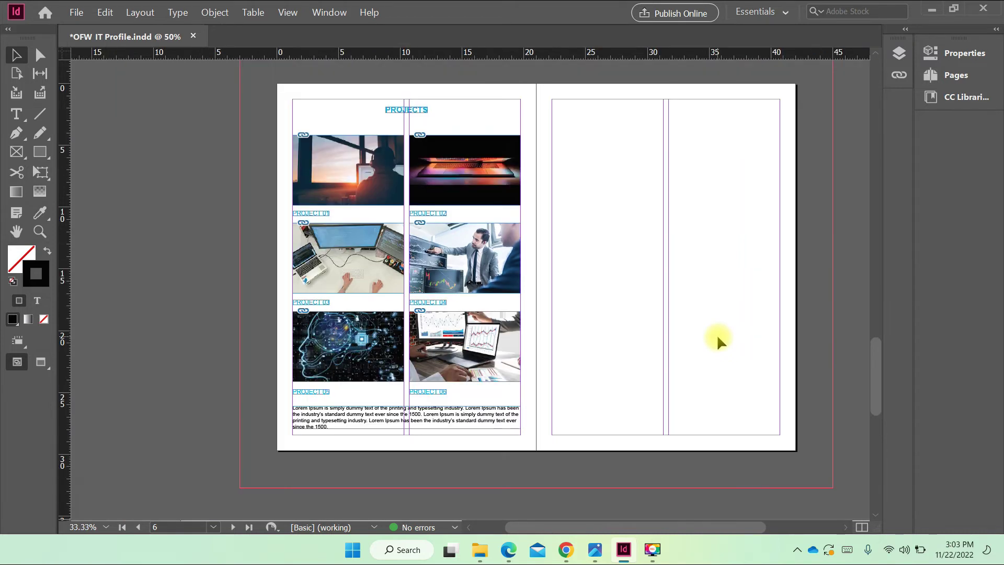
left_click_drag(717, 335, 627, 352)
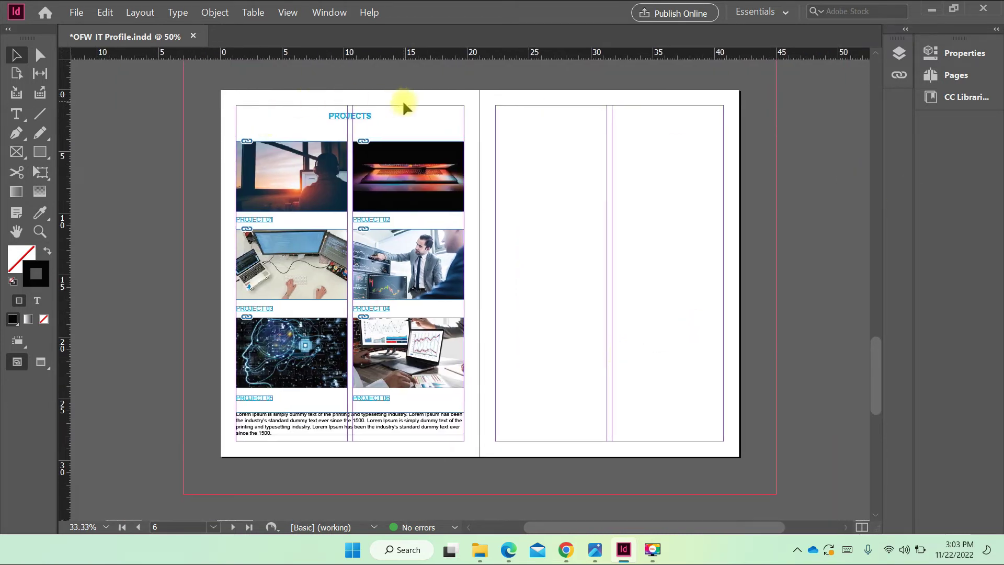
left_click(16, 152)
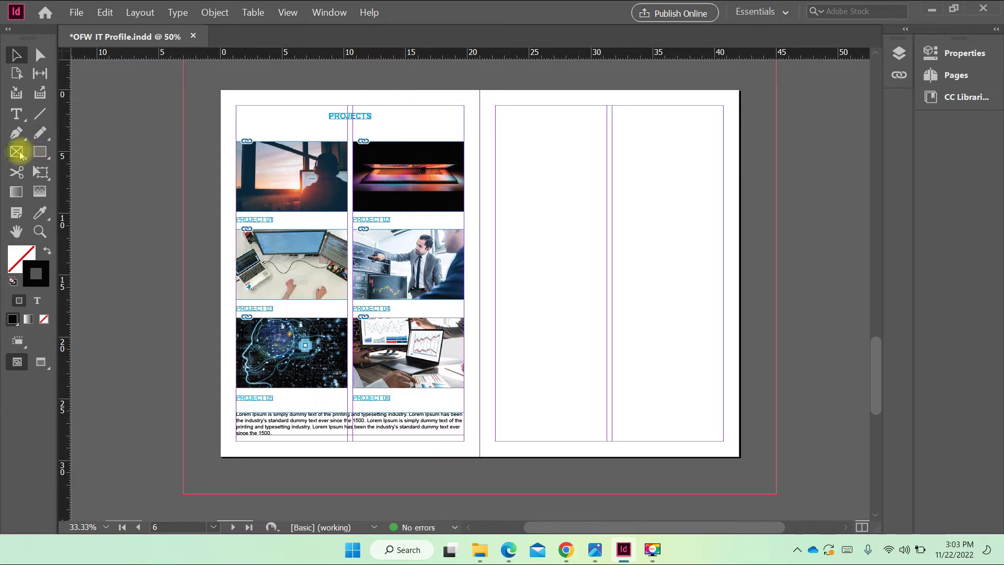
mouse_move(495, 142)
left_mouse_down()
mouse_move(519, 161)
mouse_move(526, 187)
left_mouse_up()
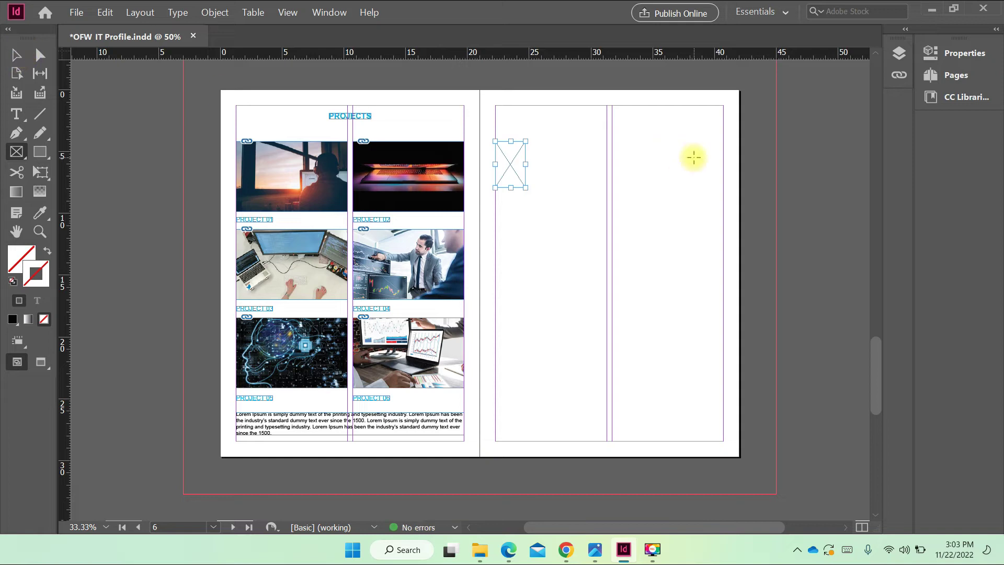
left_click(16, 54)
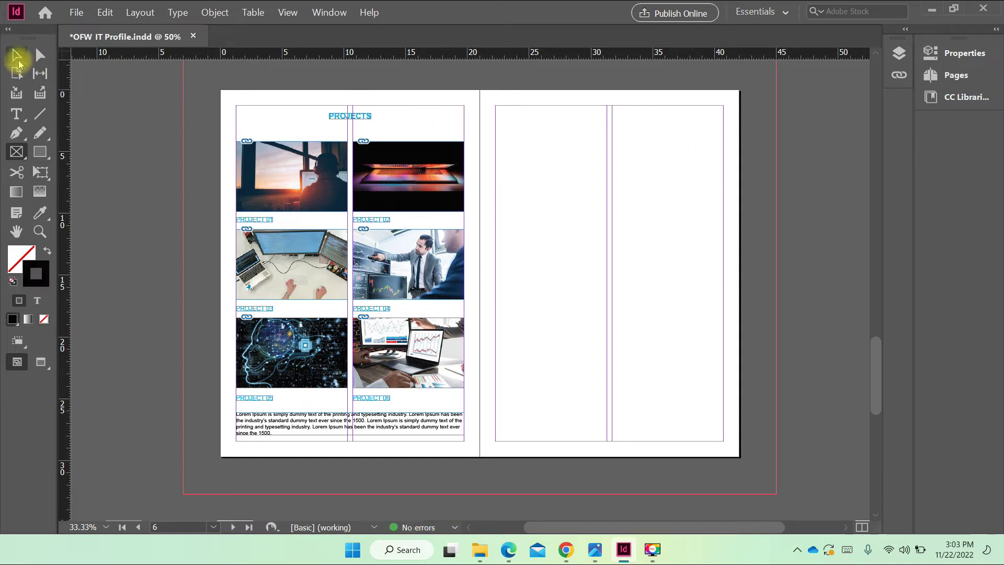
Step: Duplicate the top and bottom rows of project photos onto the facing page at the same heights, within its column guides
left_click_drag(224, 135, 652, 188)
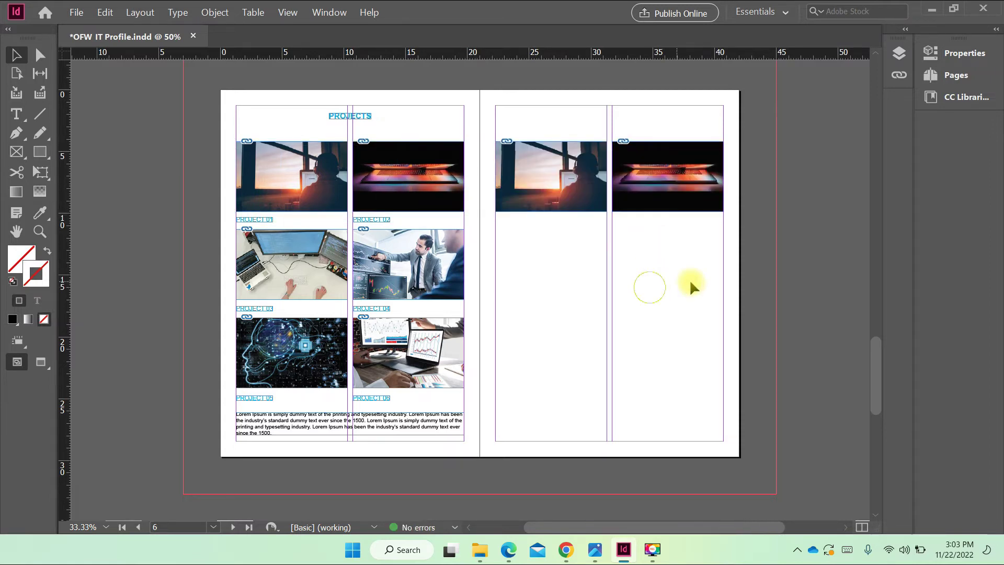
left_click_drag(520, 118, 706, 213)
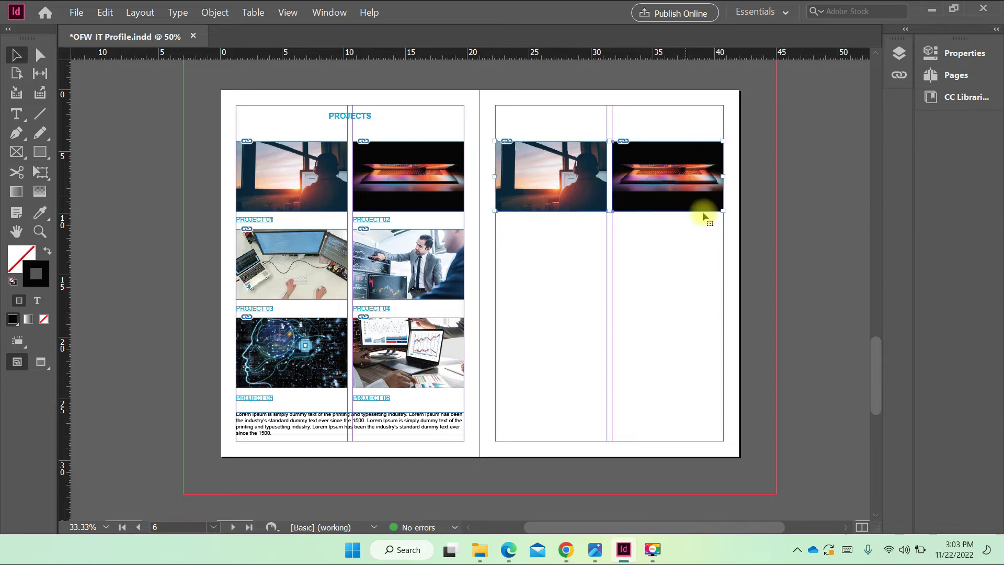
key("alt")
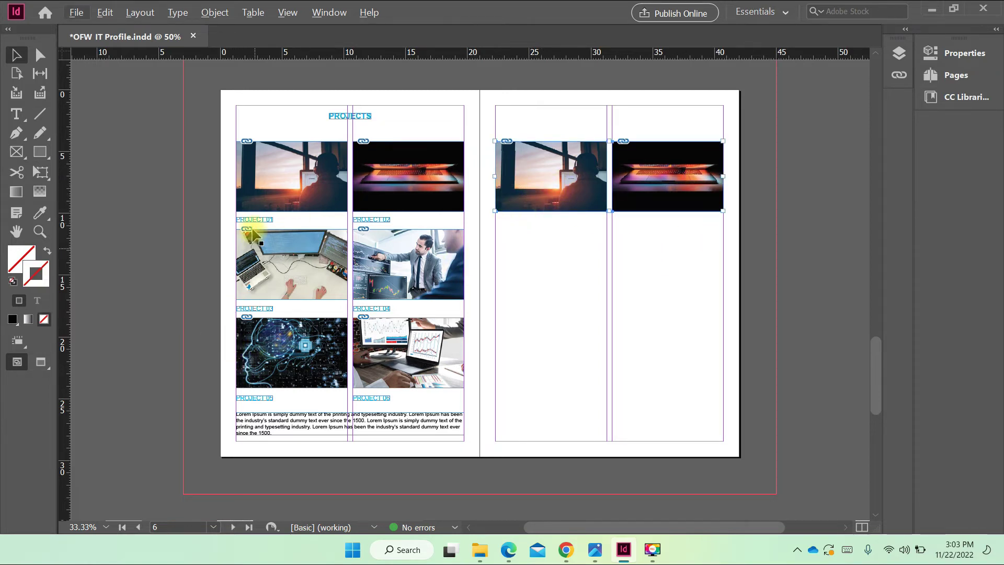
left_click(215, 304)
left_click_drag(215, 326, 596, 372)
key("ctrl+z")
mouse_move(223, 326)
left_mouse_down()
mouse_move(458, 373)
mouse_move(426, 387)
mouse_move(668, 384)
left_mouse_up()
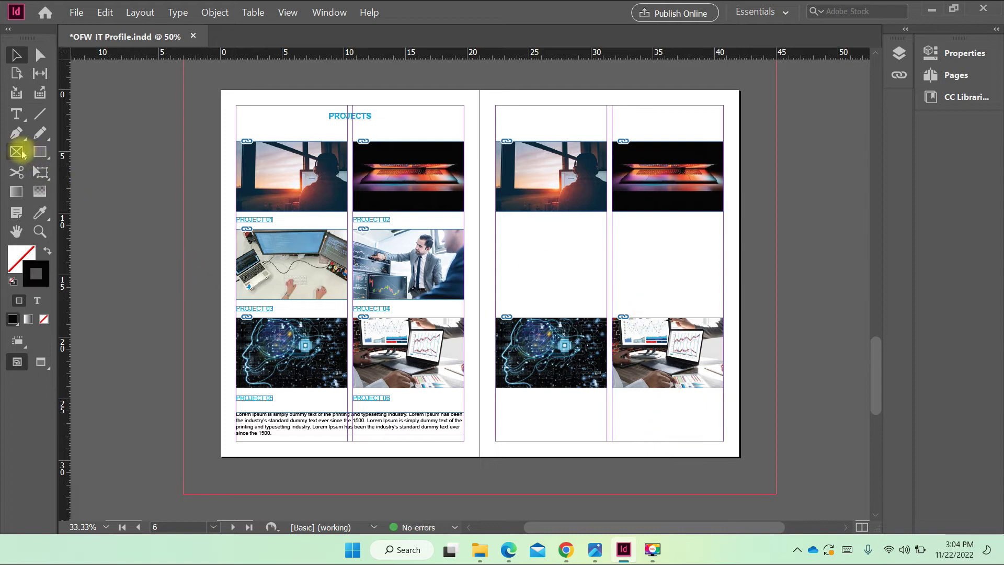
Step: Draw an empty rectangle frame spanning both columns between the two photo rows on the facing page
left_click(16, 152)
left_click(88, 170)
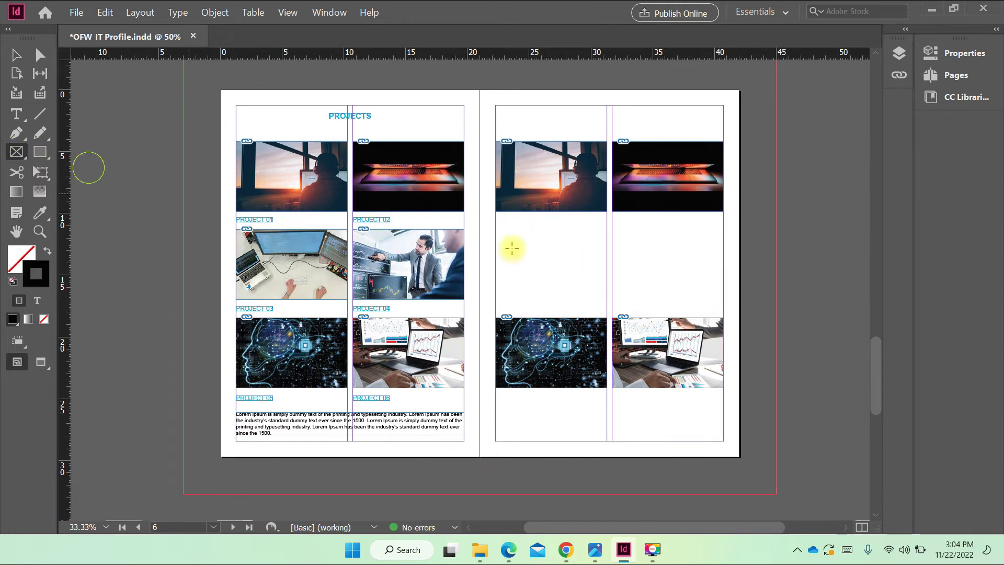
left_click_drag(496, 220, 723, 311)
left_click(8, 55)
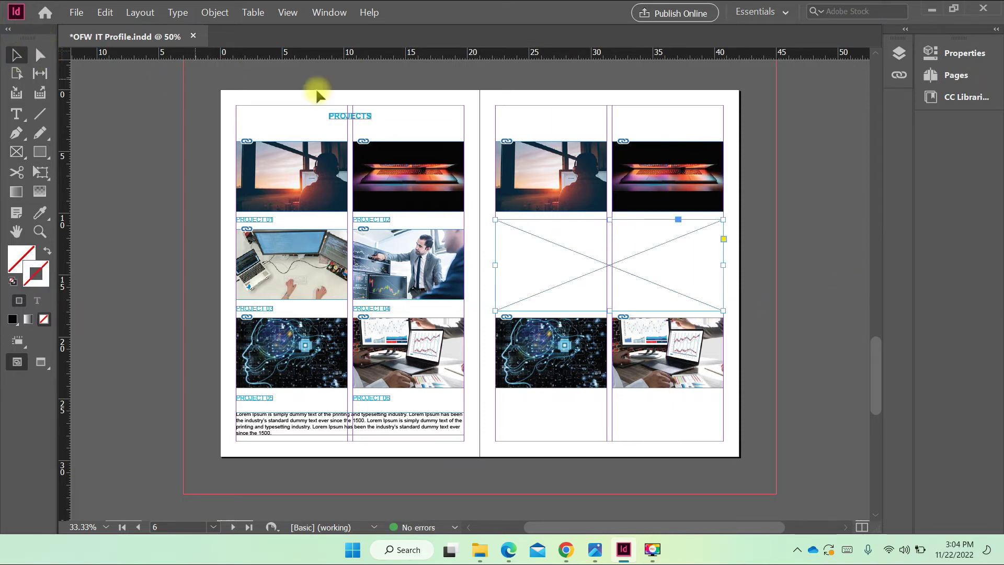
left_click(537, 116)
Step: Extend the frames of the two upper photos on the facing page up to the top margin
scroll(653, 183, "down", 2)
scroll(648, 209, "up", 3)
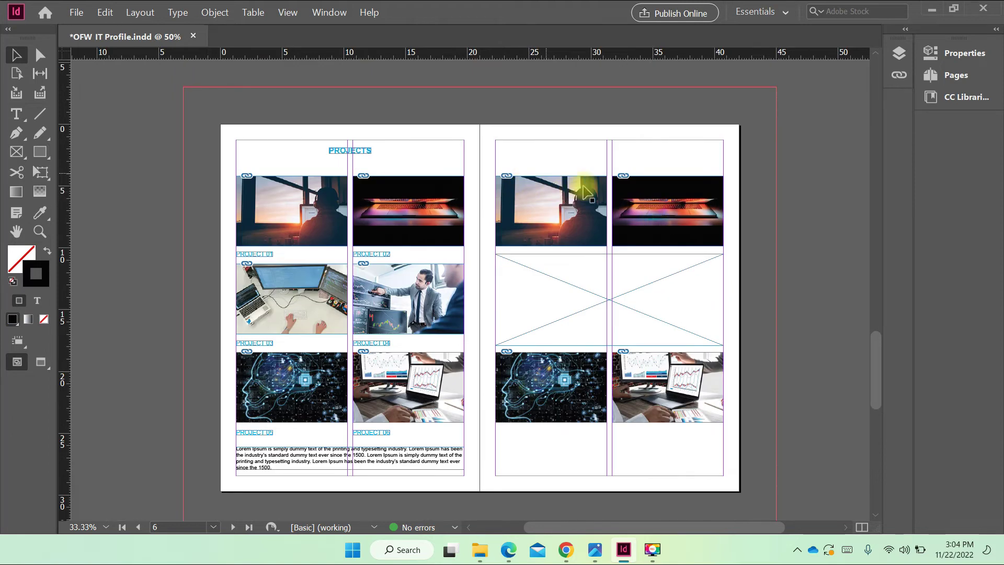
left_click_drag(533, 156, 685, 220)
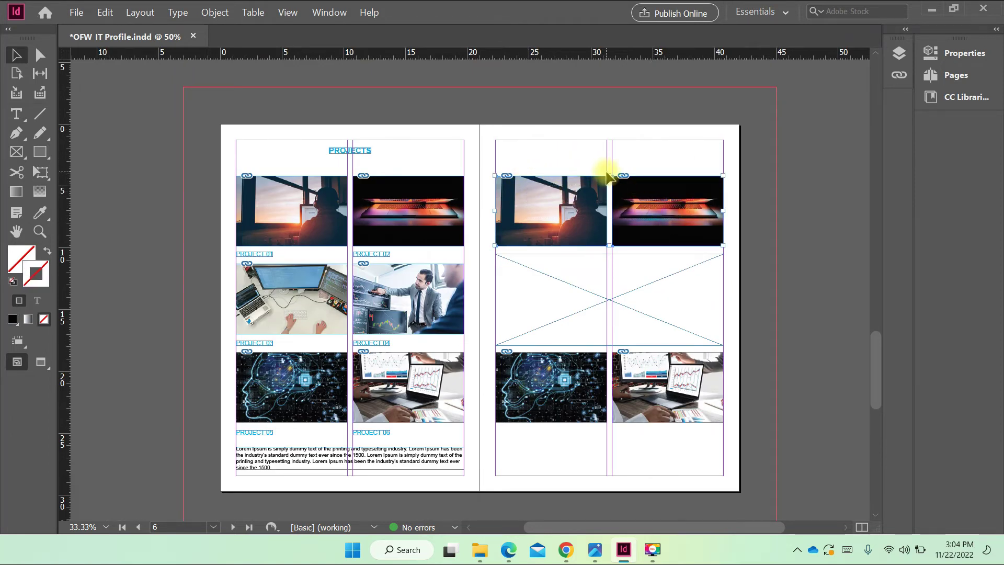
left_click_drag(609, 175, 606, 141)
left_click(613, 269)
Step: Extend the frame of the facing page's digital head photo down to the bottom margin
scroll(622, 246, "down", 3)
scroll(585, 116, "up", 3)
scroll(625, 314, "down", 2)
left_click_drag(489, 251, 716, 281)
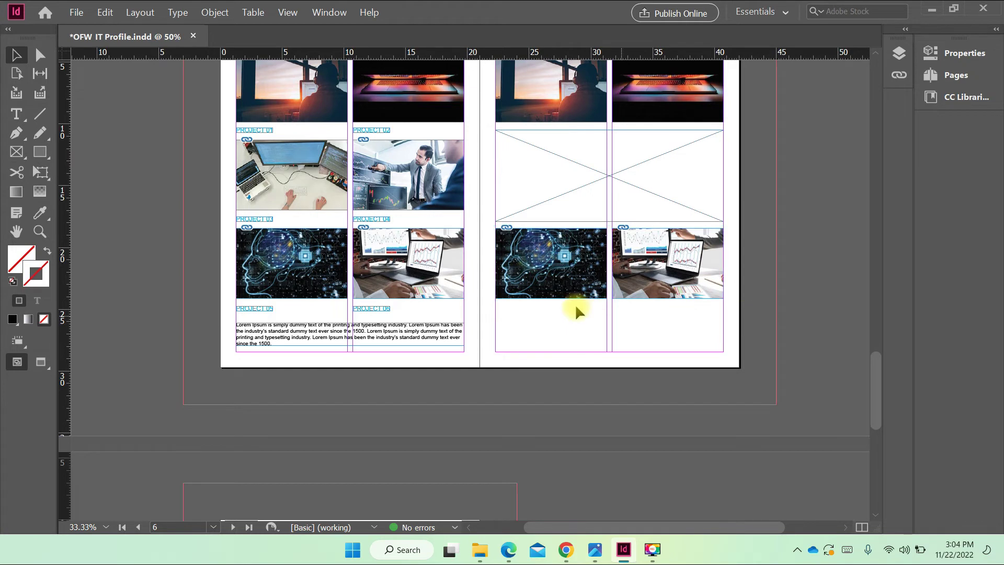
left_click_drag(552, 298, 552, 351)
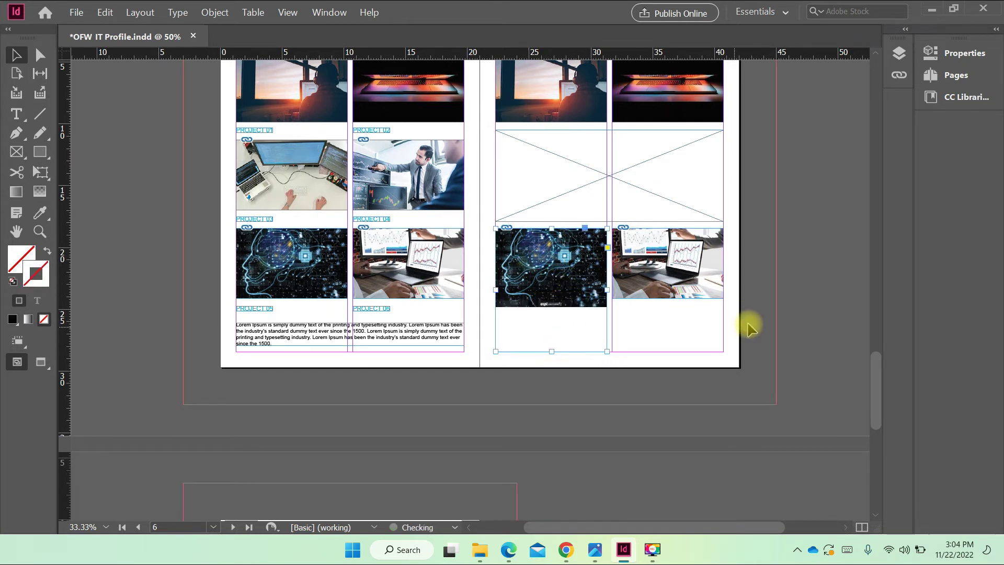
Step: Shorten the facing page's laptop chart photo and stack a copy beneath it, reaching the bottom margin
left_click(660, 282)
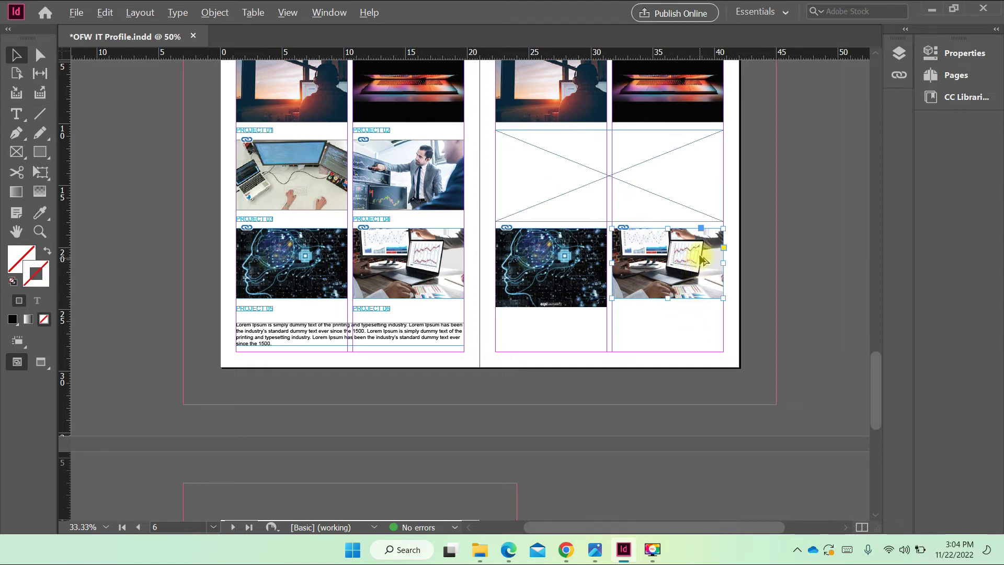
left_click_drag(703, 260, 667, 351)
left_click(725, 283)
key("ctrl+equal")
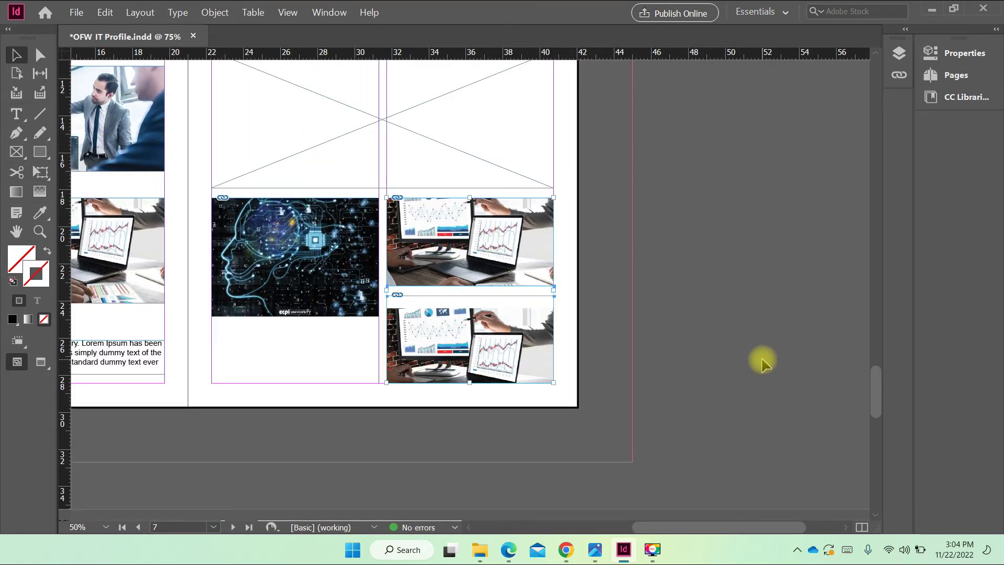
left_click(709, 356)
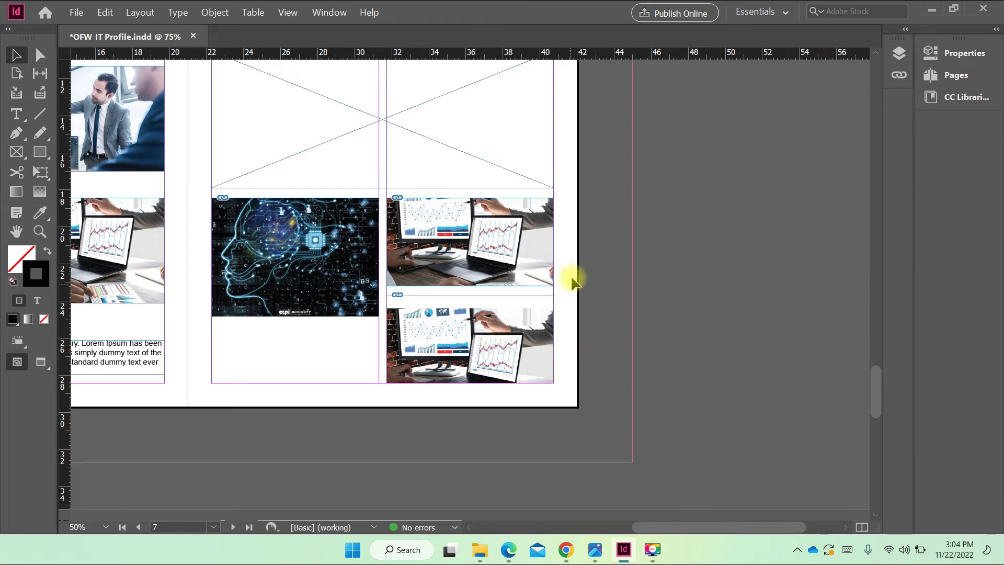
Step: Replace the sunset photo on the facing page with the image thisisengineering-raeng-64YrPKiguAE-unsplash
scroll(556, 264, "up", 1)
scroll(557, 259, "up", 7)
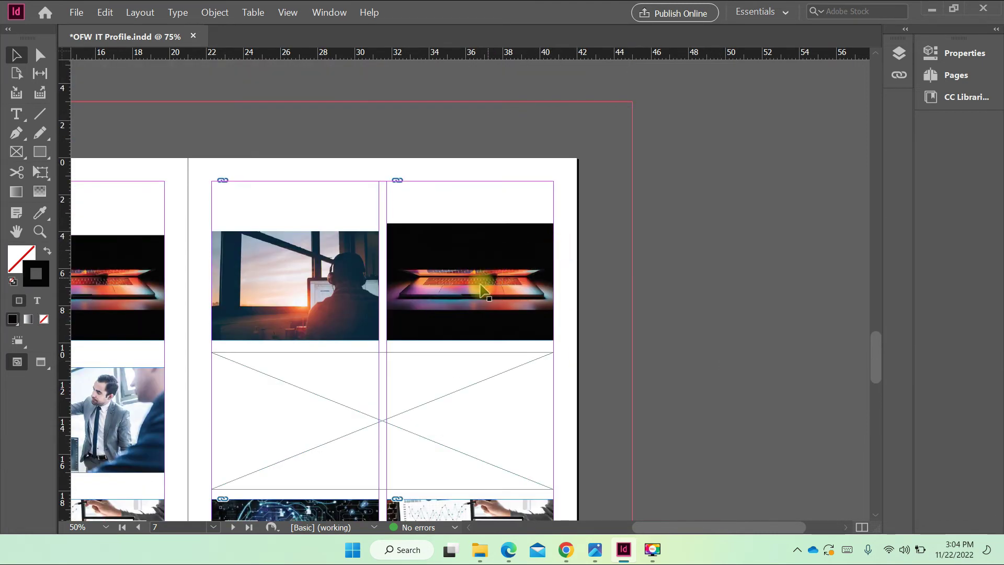
scroll(486, 280, "down", 3)
key("ctrl+minus")
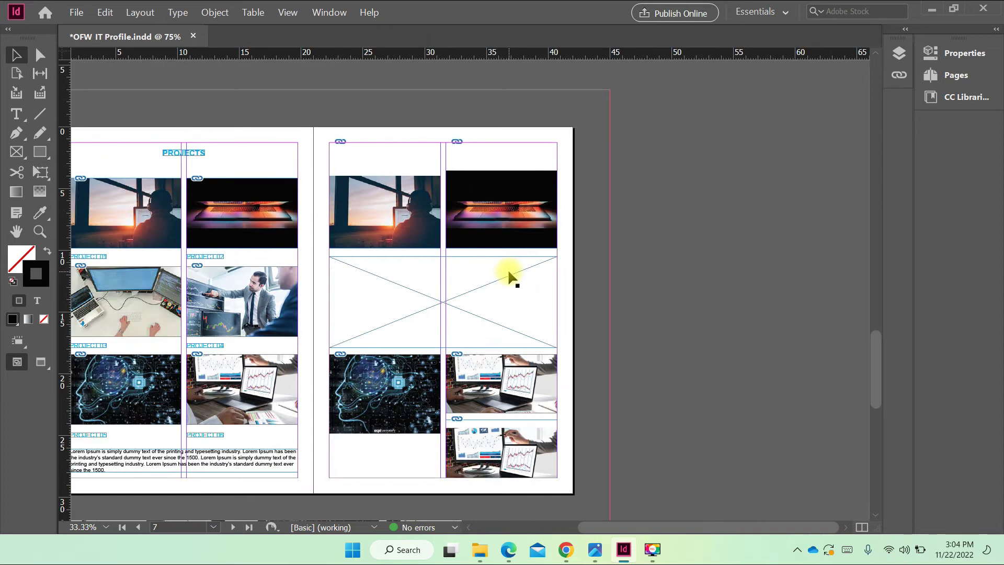
key("ctrl+equal")
key("ctrl+minus")
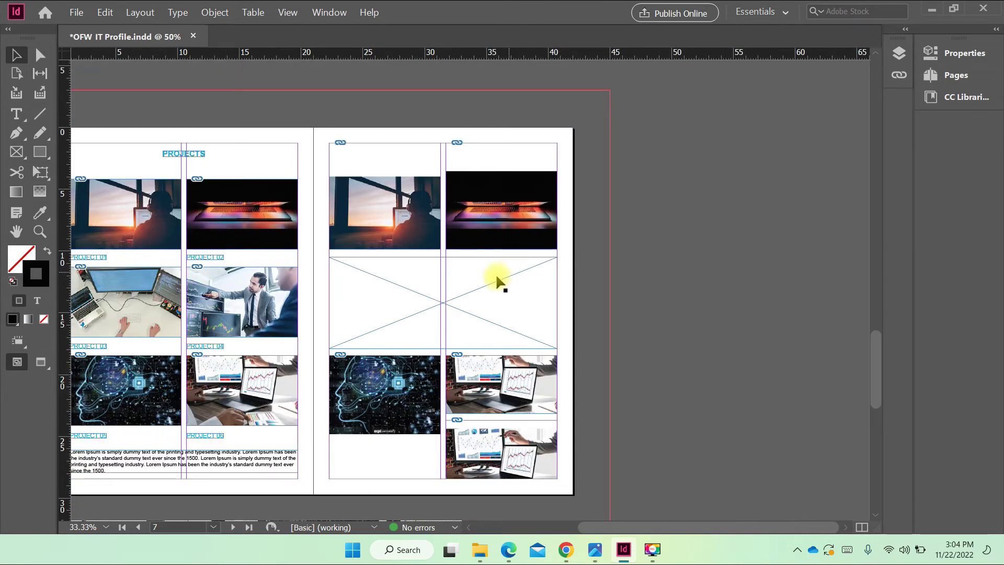
left_click(385, 209)
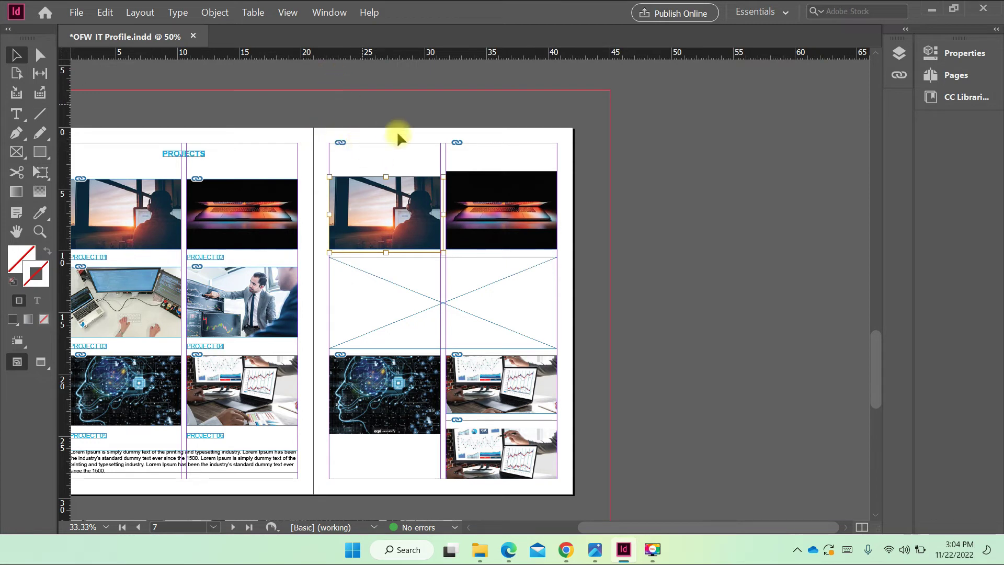
left_click(384, 140)
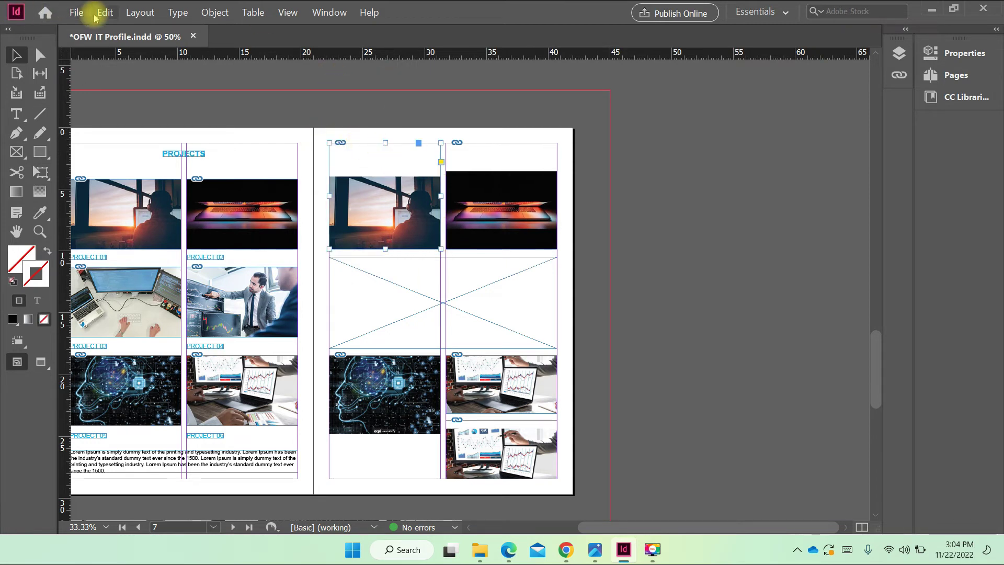
left_click(77, 16)
left_click(850, 73)
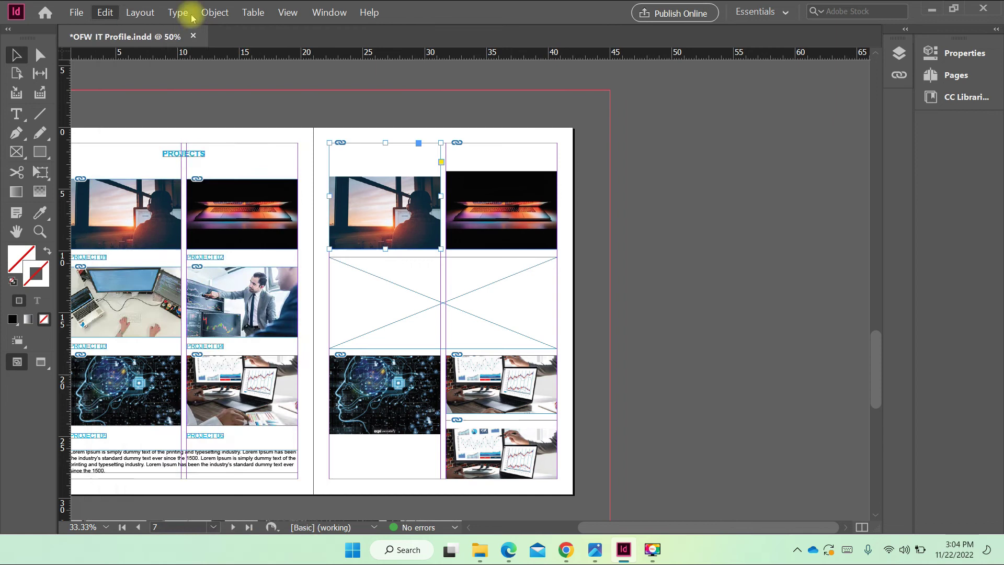
left_click(79, 14)
mouse_move(115, 251)
left_click(111, 189)
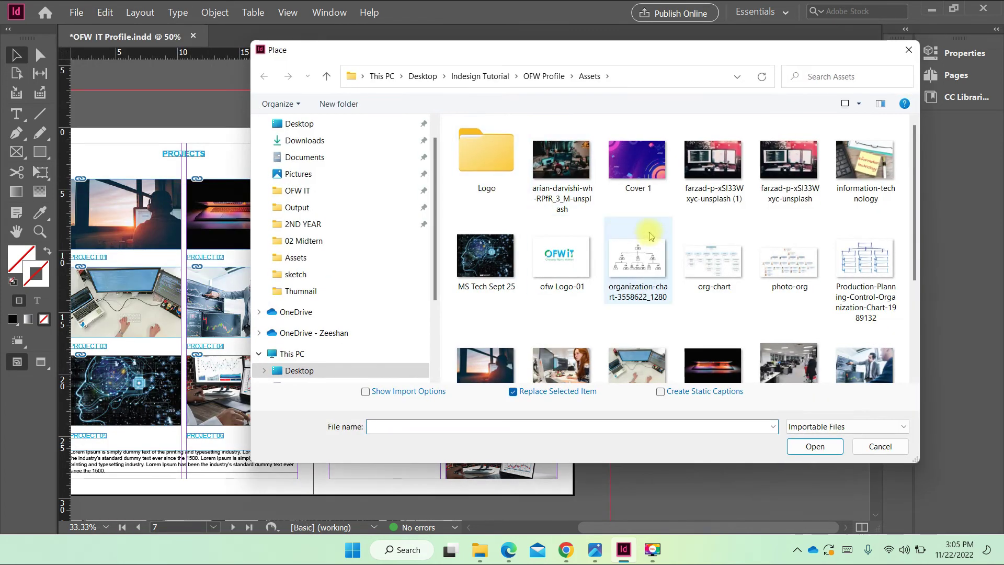
scroll(703, 317, "down", 3)
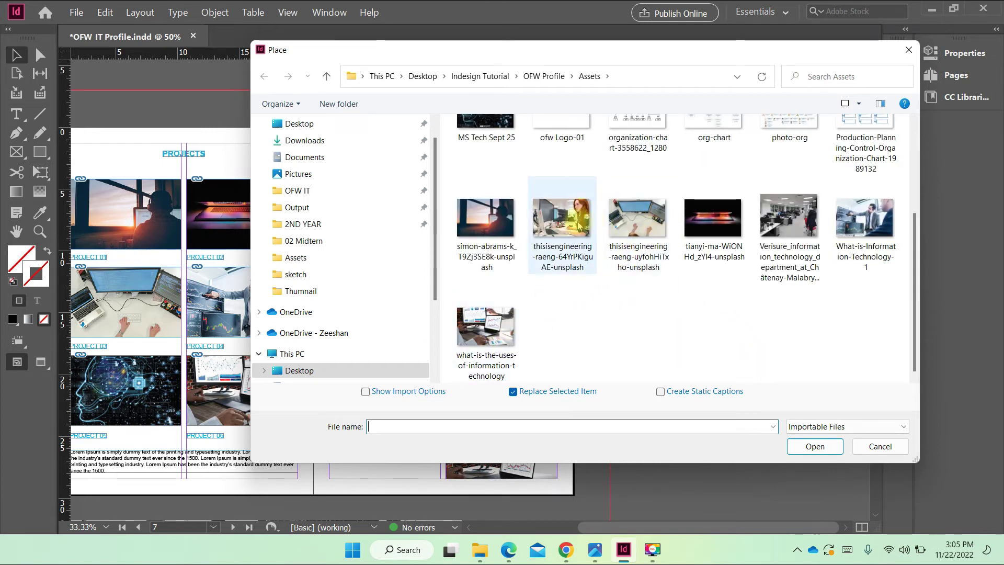
double_click(562, 220)
Step: Enlarge the newly placed office photo to fill its frame up to the top margin and shift it left to show the woman
left_click(422, 209)
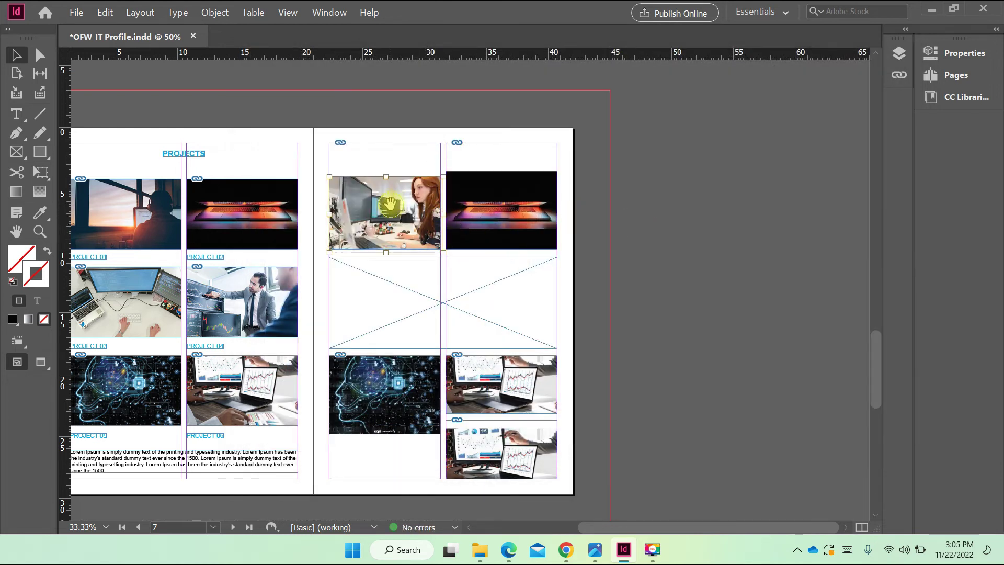
left_click_drag(445, 176, 482, 141)
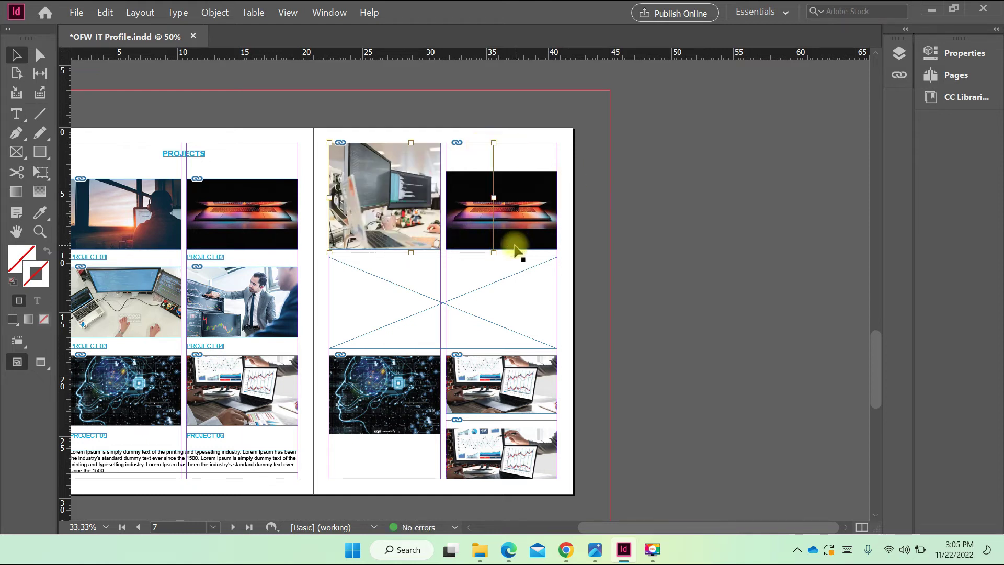
key("Left")
key("Left")
key("Left")
key("Left")
key("Left")
key("Left")
key("Left")
key("Left")
key("Left")
key("Left")
key("Left")
key("Left")
key("Left")
key("Left")
key("Left")
key("Left")
key("Left")
key("Left")
key("Left")
key("Left")
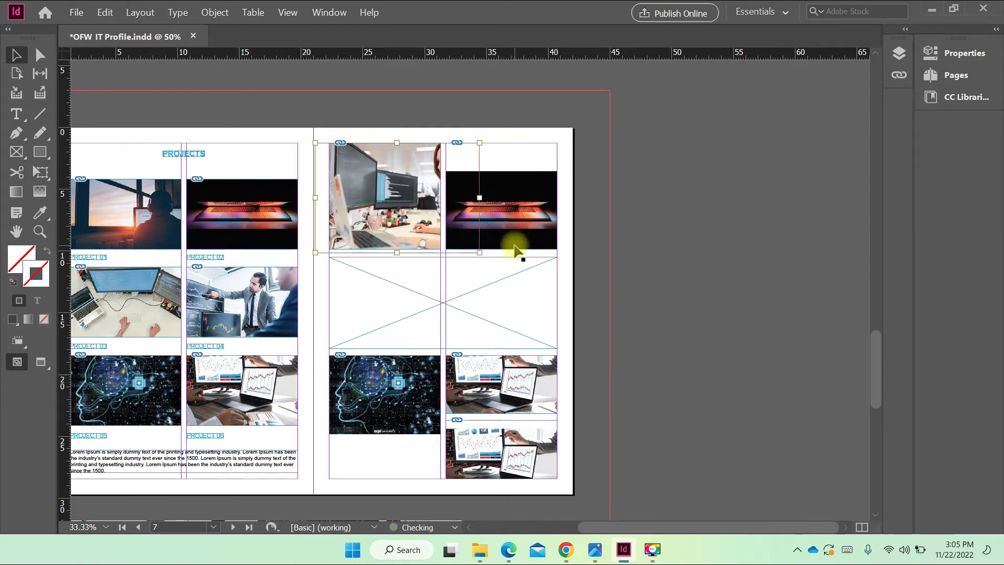
left_click(701, 264)
Step: Relink the glowing laptop photo at the top of the facing page to the Cover 1 image
left_click(505, 202)
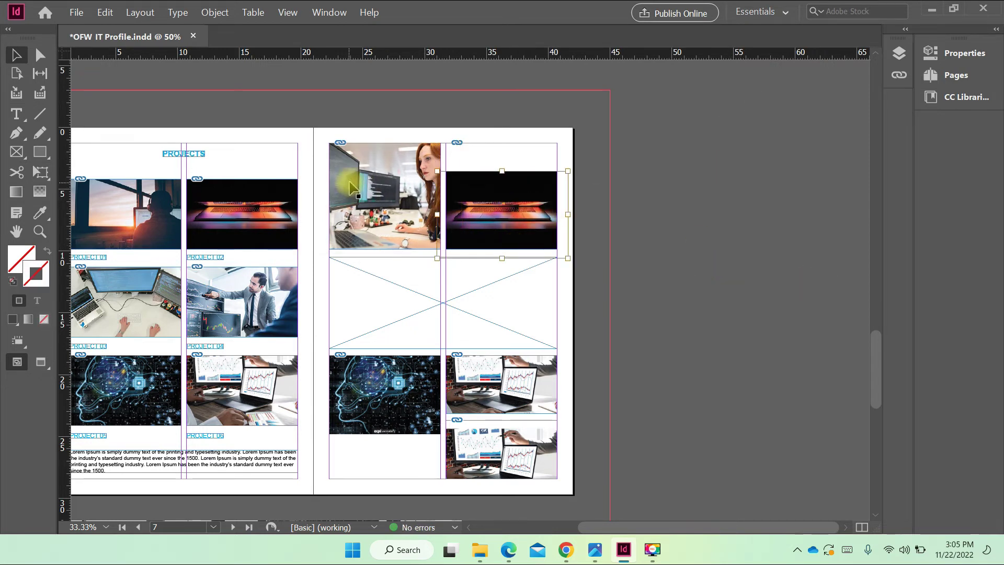
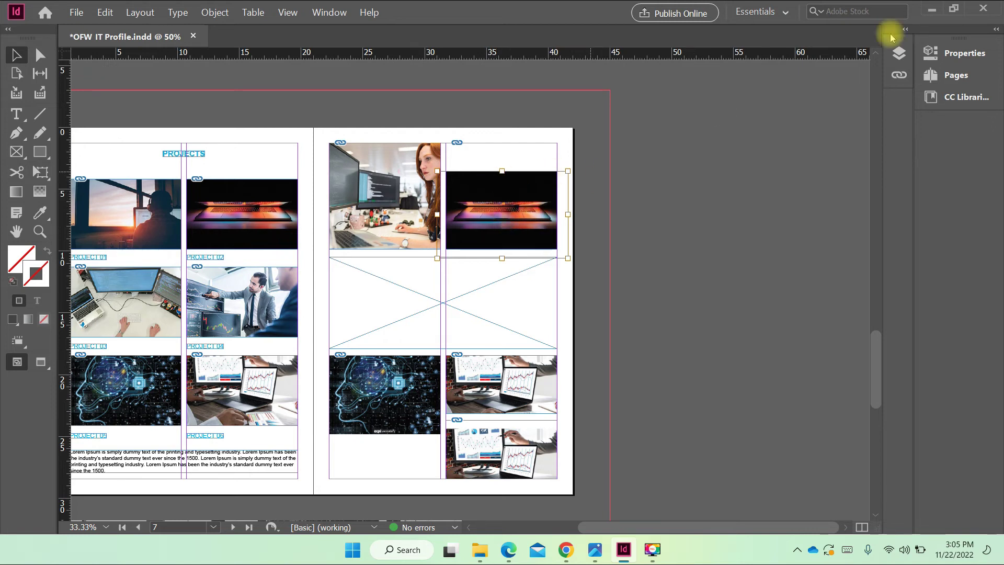
left_click(898, 75)
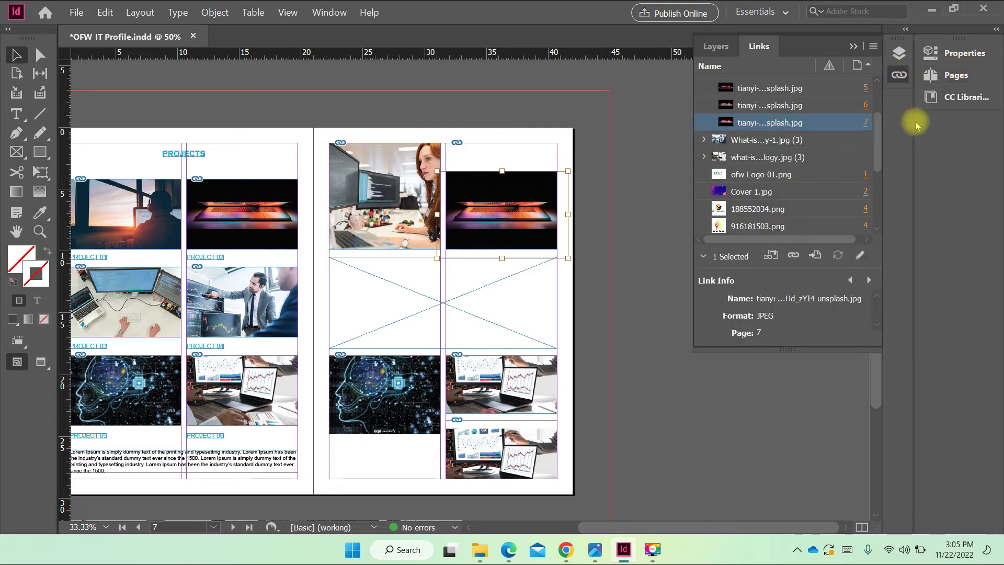
left_click(795, 257)
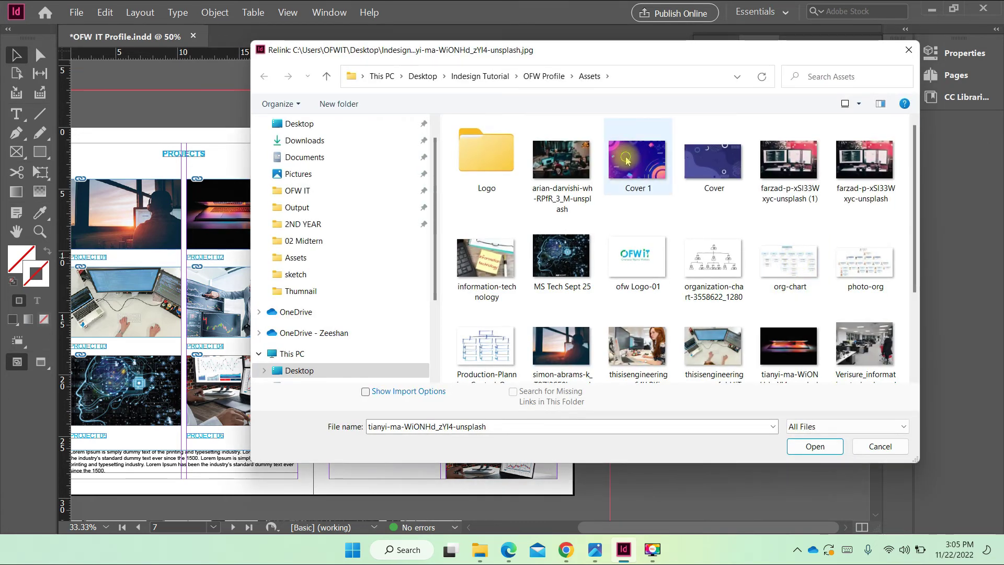
double_click(626, 160)
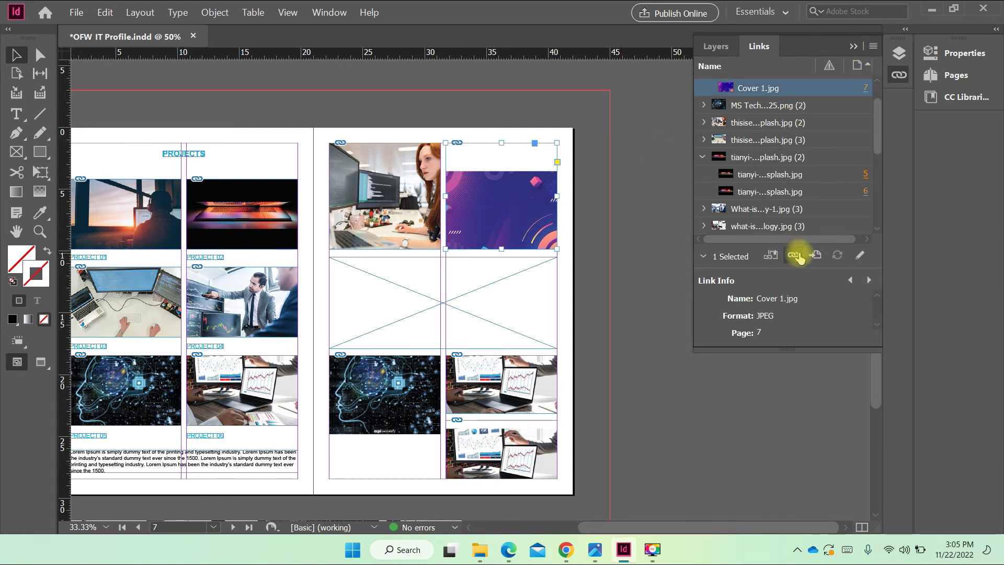
left_click(853, 46)
Step: Enlarge and reposition the Cover 1 image so it fills its frame up to the top margin
mouse_move(502, 219)
left_mouse_down()
mouse_move(512, 213)
mouse_move(507, 223)
mouse_move(502, 205)
left_mouse_up()
left_click_drag(571, 173, 610, 143)
left_click(781, 197)
left_click(497, 197)
left_click_drag(611, 258, 600, 251)
left_click(712, 266)
Step: Place the image tianyi-ma-WiONHd_zYI4-unsplash in the wide middle frame of the facing page
left_click(469, 263)
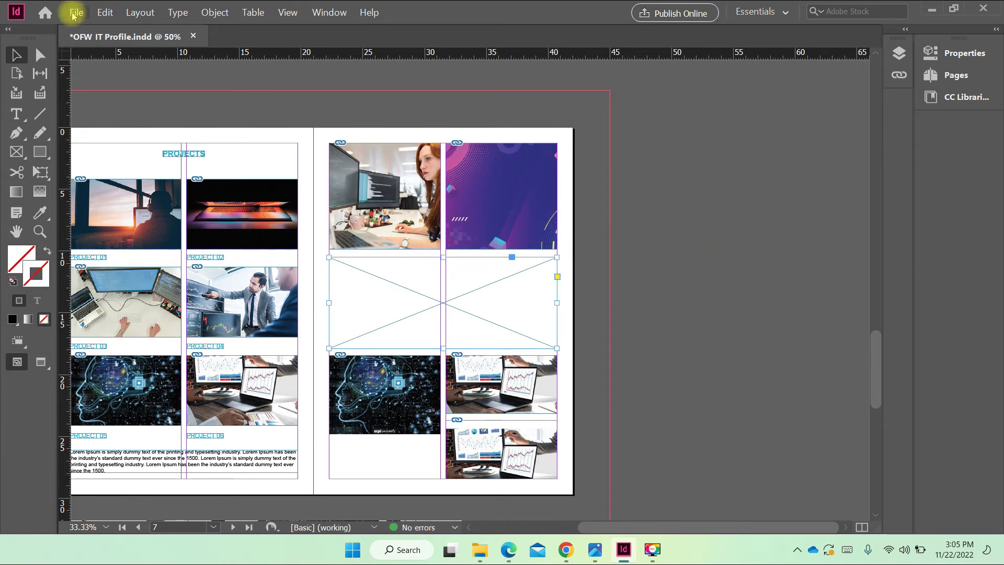
left_click(73, 13)
left_click(108, 188)
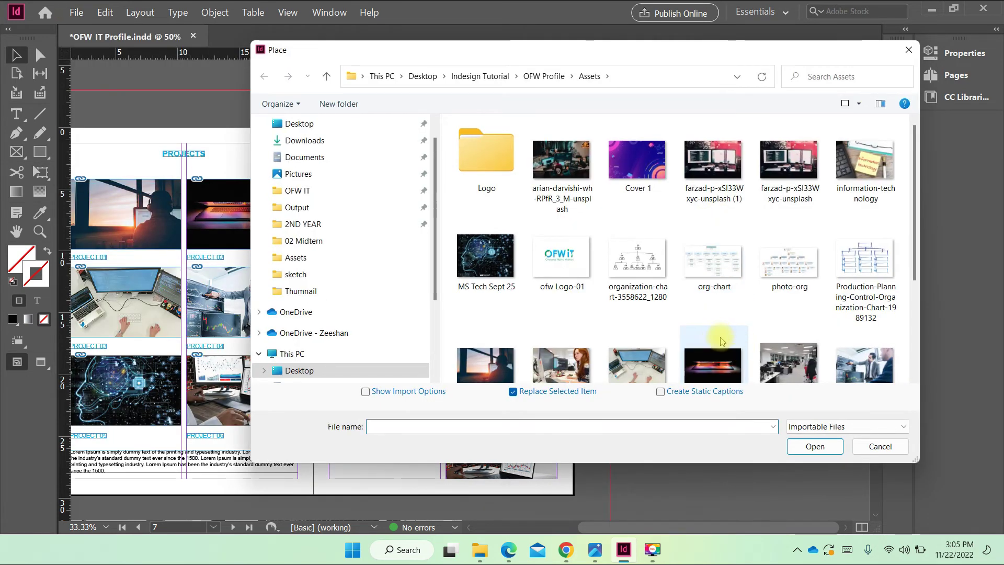
scroll(722, 340, "down", 1)
scroll(768, 321, "down", 2)
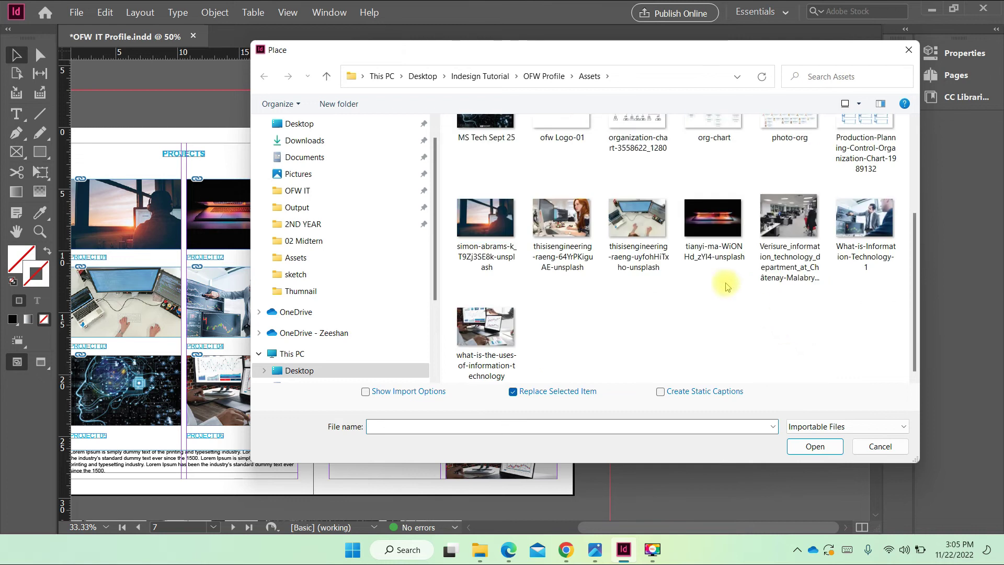
double_click(707, 222)
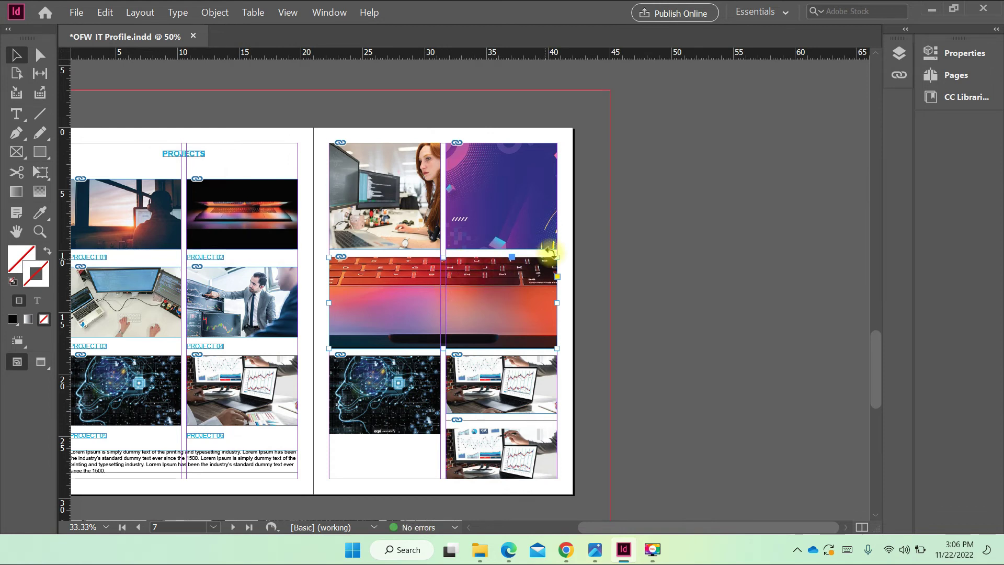
scroll(453, 295, "up", 3)
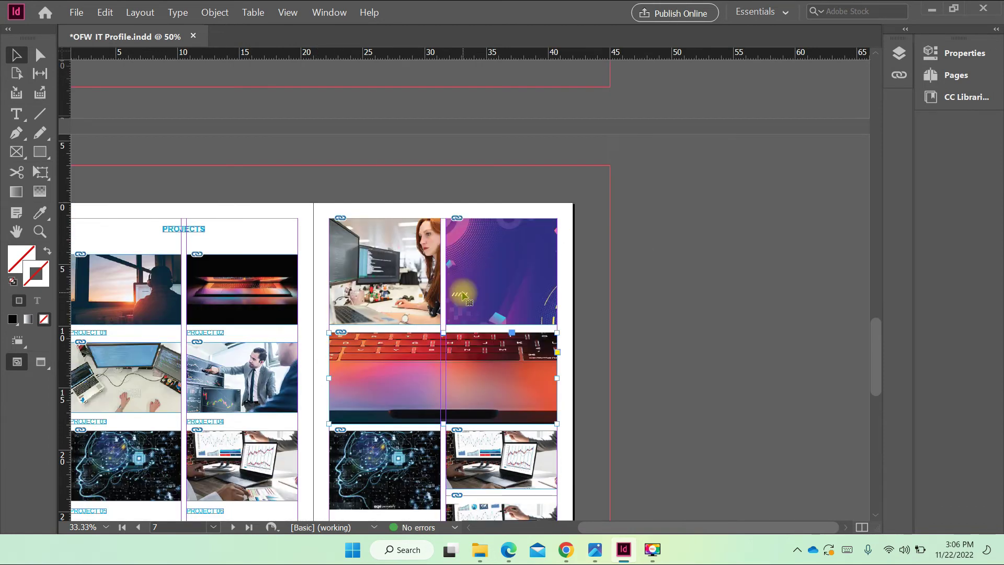
scroll(462, 296, "down", 5)
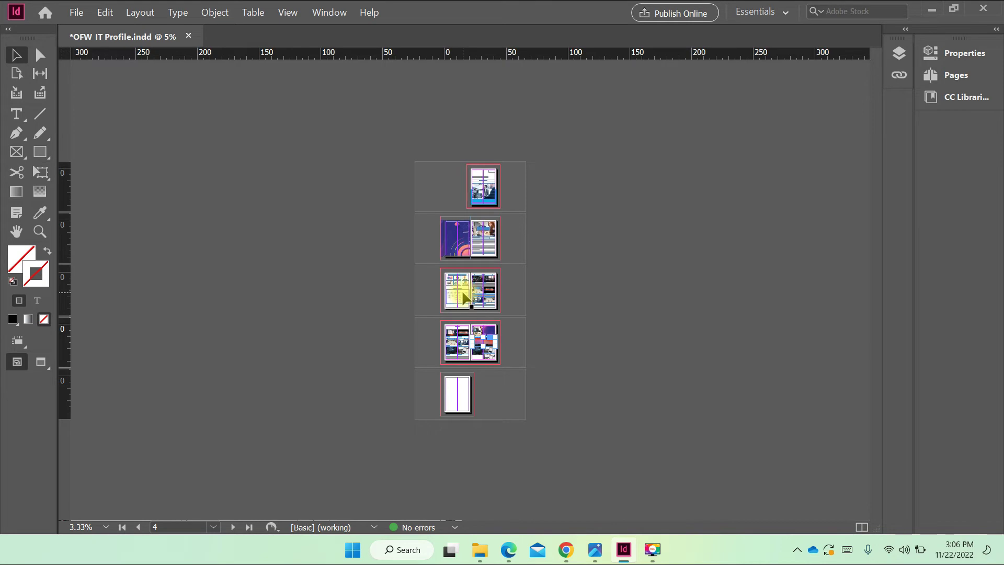
Step: Scale the glowing laptop image down in the wide middle frame of the facing page so the whole laptop shows
scroll(464, 294, "up", 5)
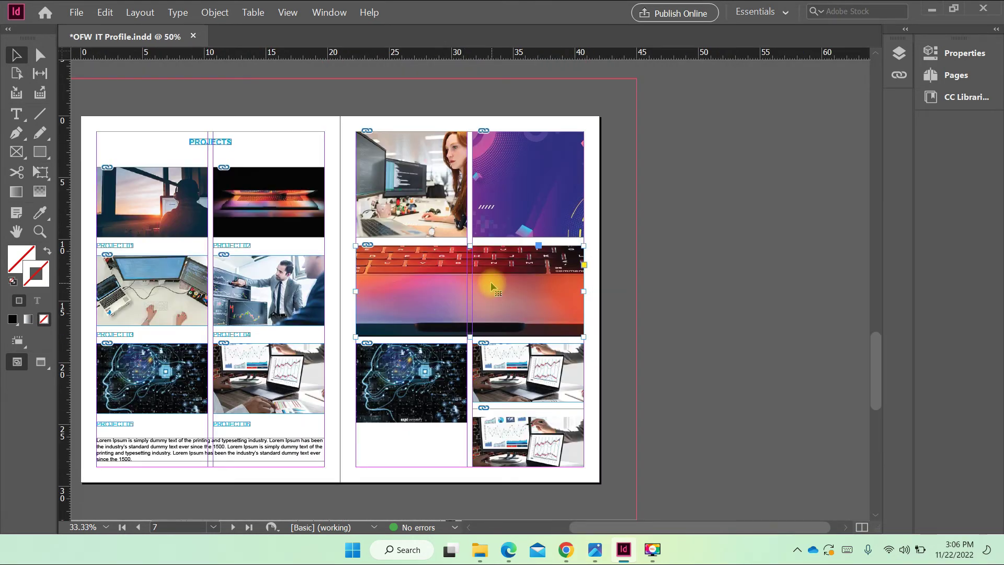
scroll(491, 286, "up", 2)
scroll(489, 287, "down", 2)
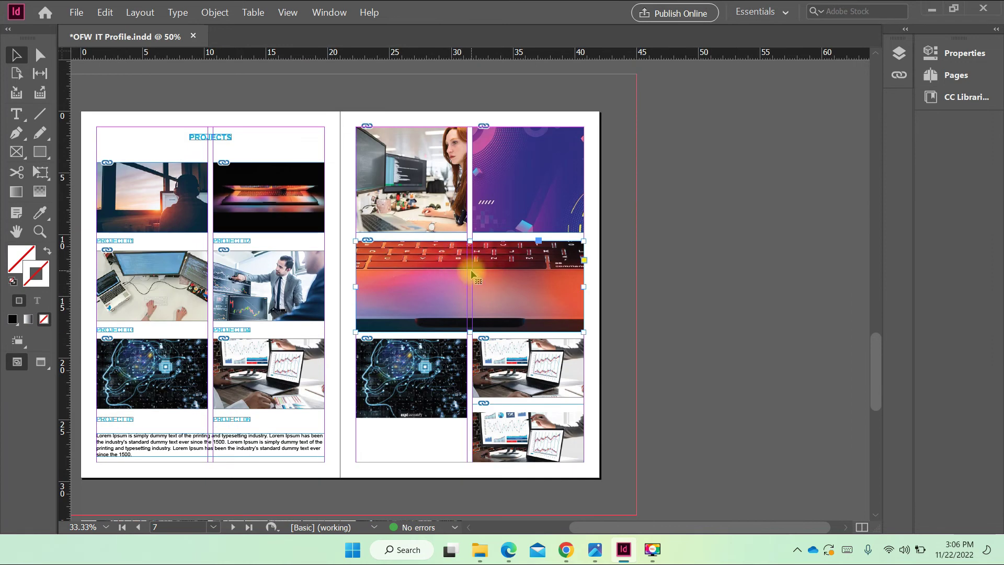
scroll(520, 277, "down", 2)
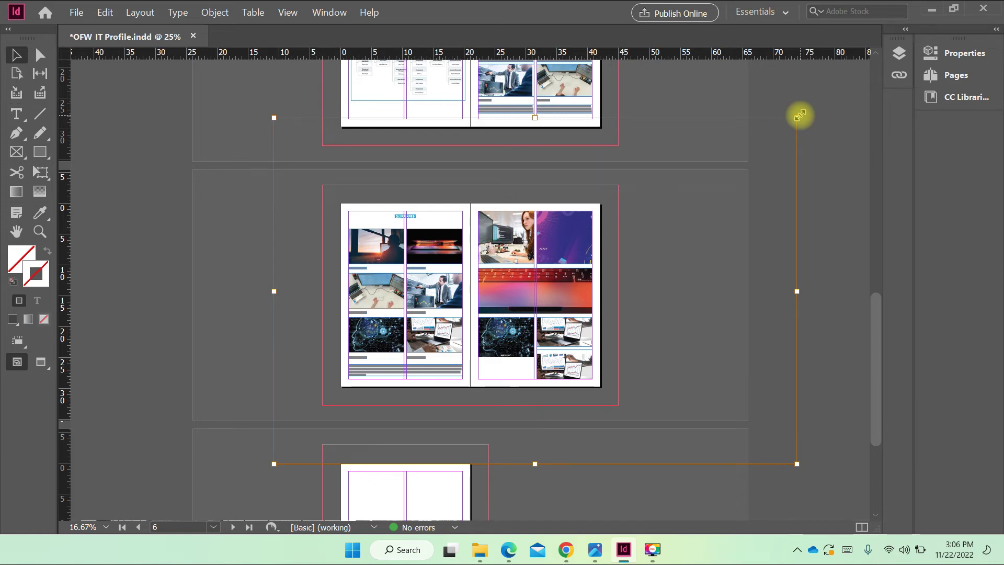
left_click_drag(800, 115, 573, 254)
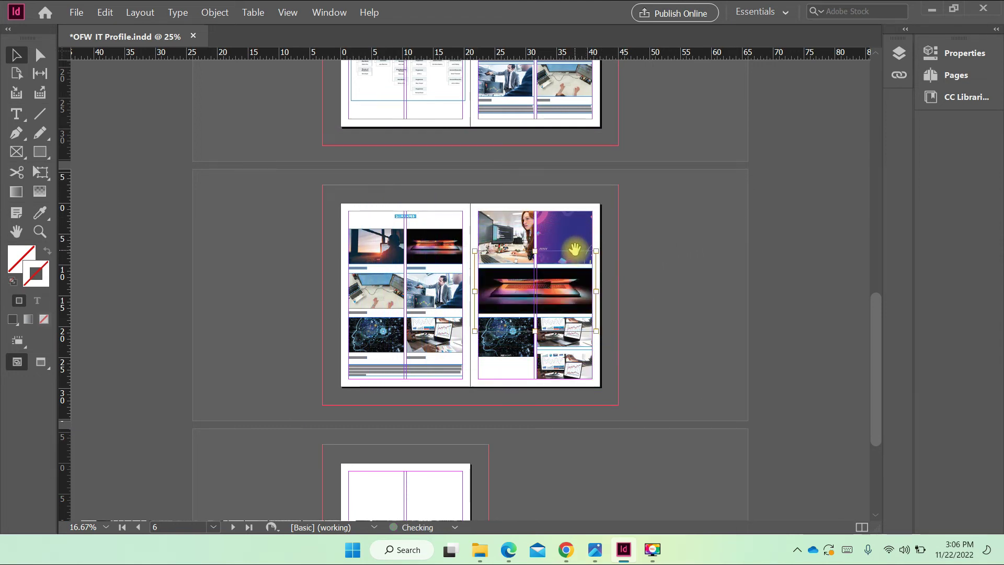
key("ctrl+equal")
key("ctrl+equal")
key("ctrl+equal")
key("ctrl+equal")
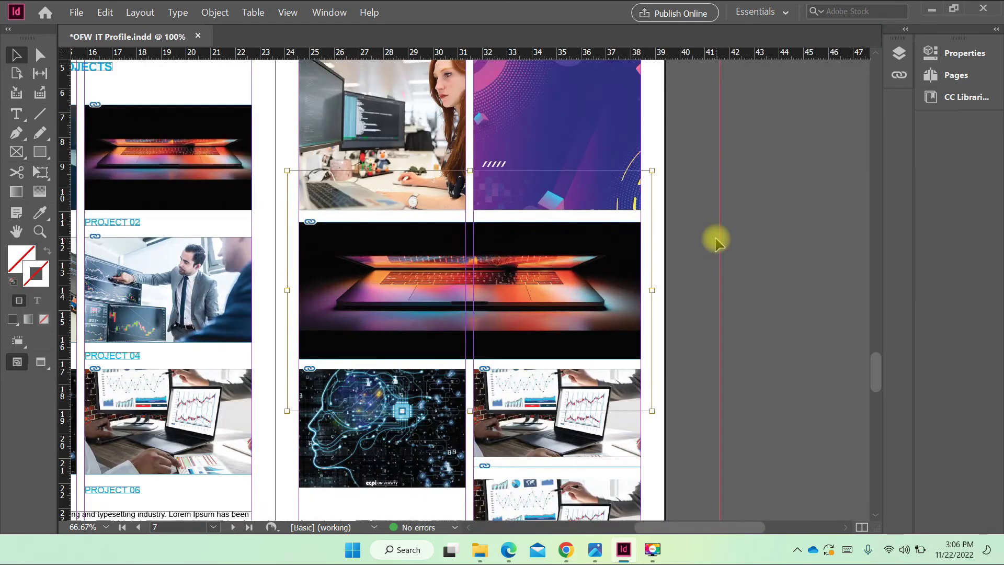
left_click(784, 246)
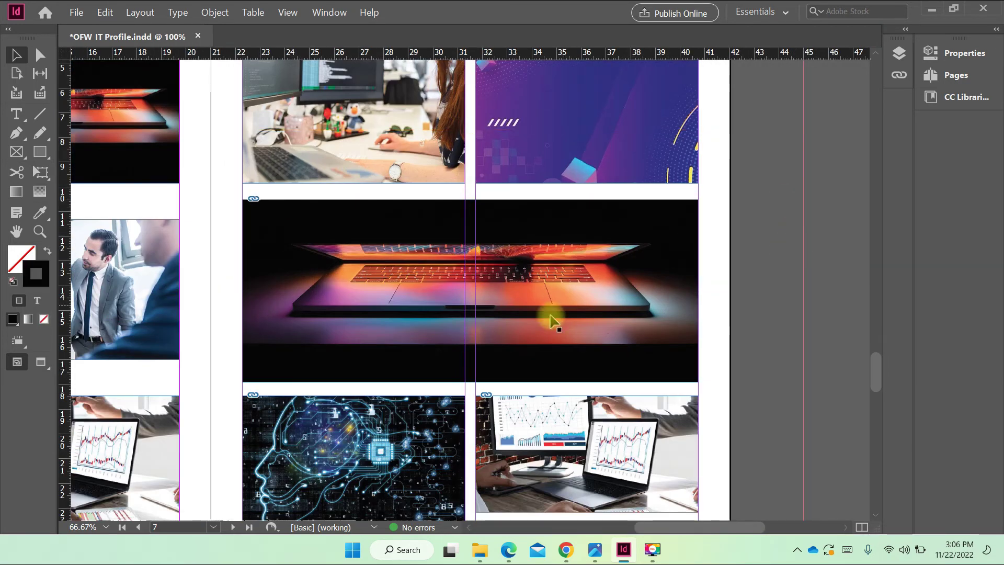
Step: Relink the upper charts-and-laptop photo below the wide frame on the facing page to the arian-darvishi unsplash image
scroll(551, 321, "down", 3)
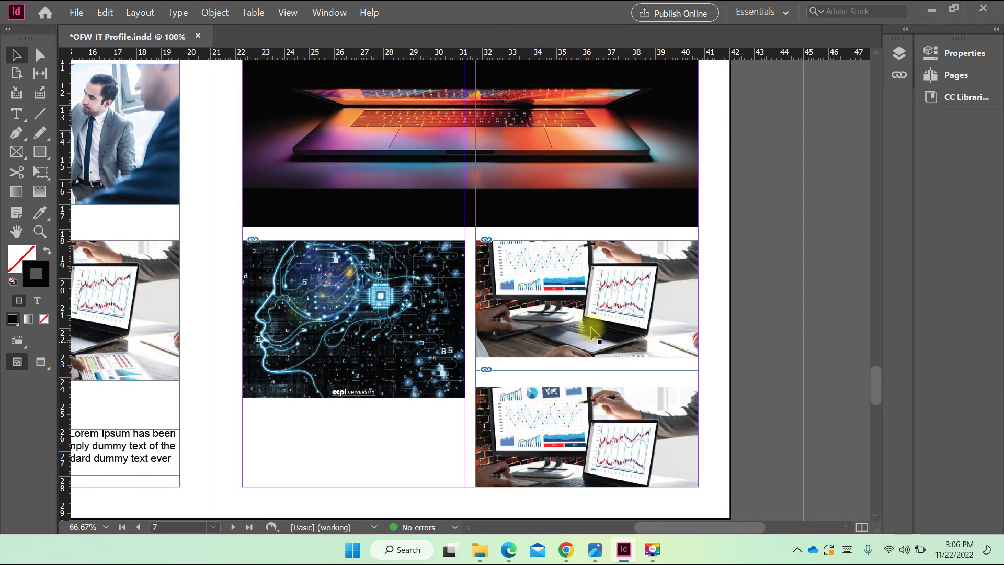
left_click(592, 333)
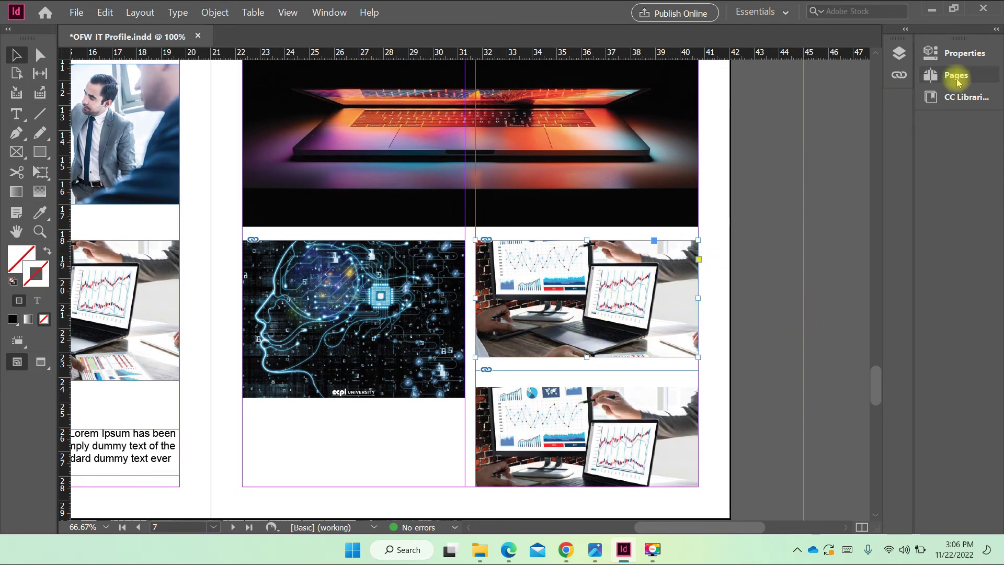
left_click(898, 74)
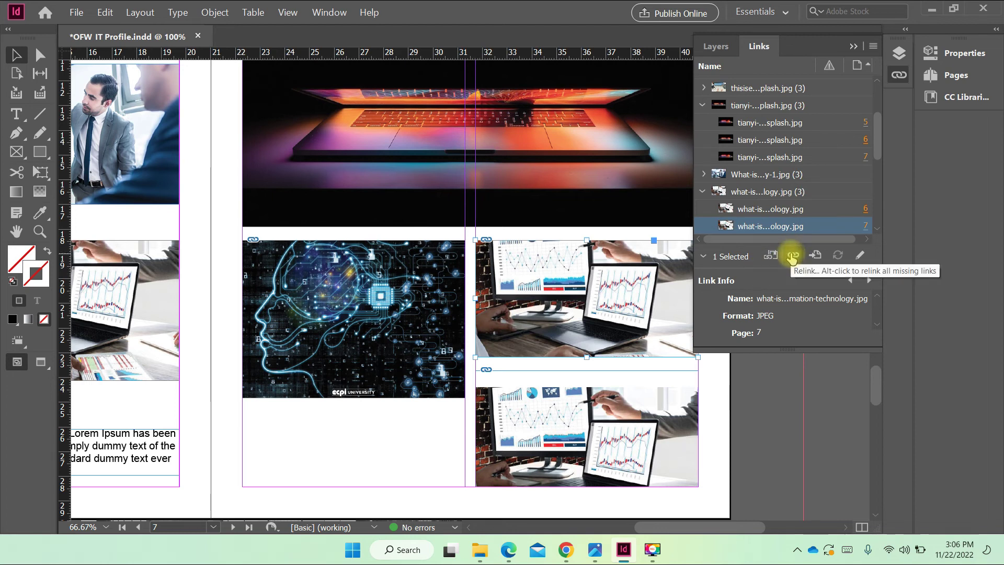
left_click(793, 256)
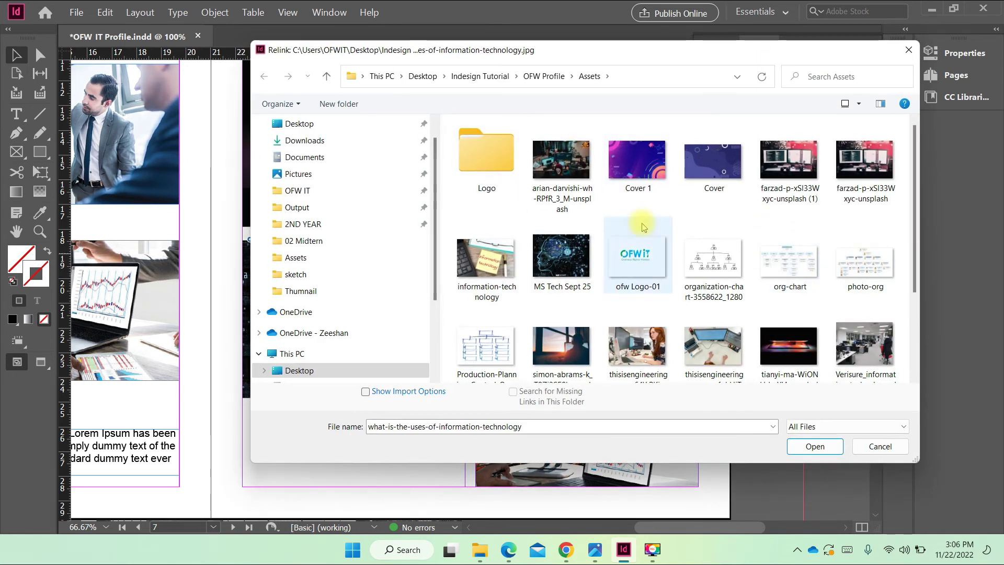
double_click(562, 162)
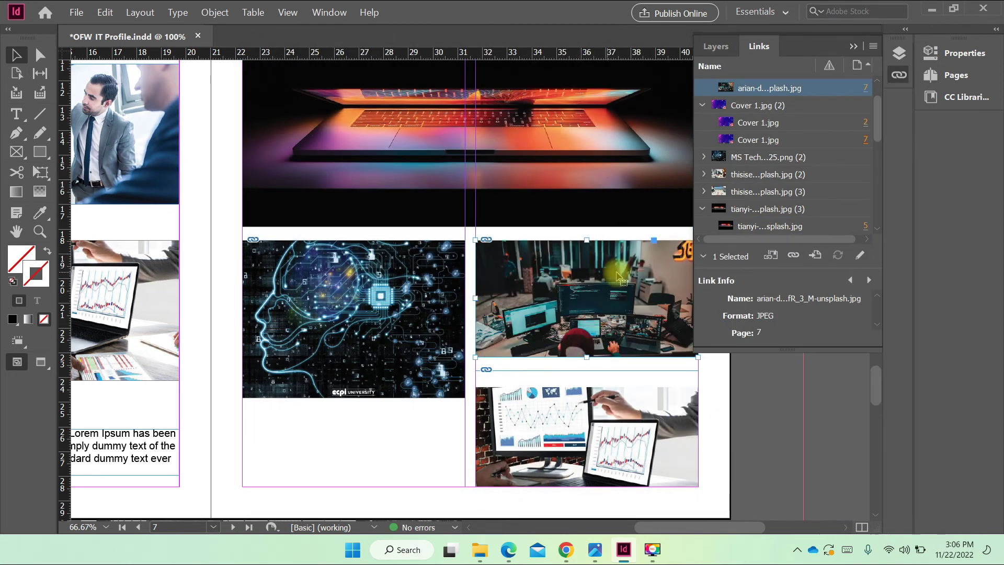
left_click(853, 46)
Step: Slightly enlarge the dark office image inside its frame below the wide laptop photo
left_click(616, 368)
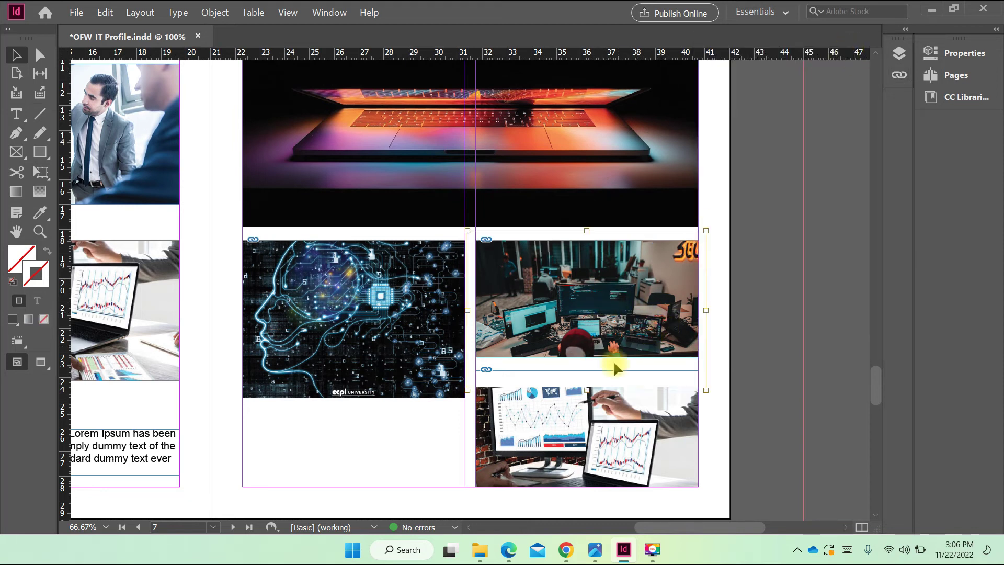
left_click(751, 347)
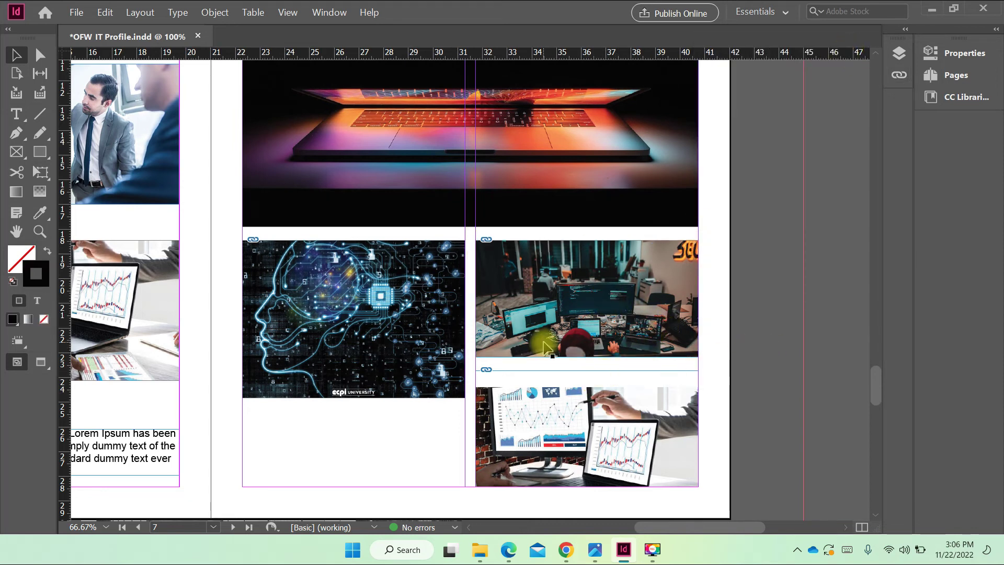
left_click(595, 423)
left_click(596, 339)
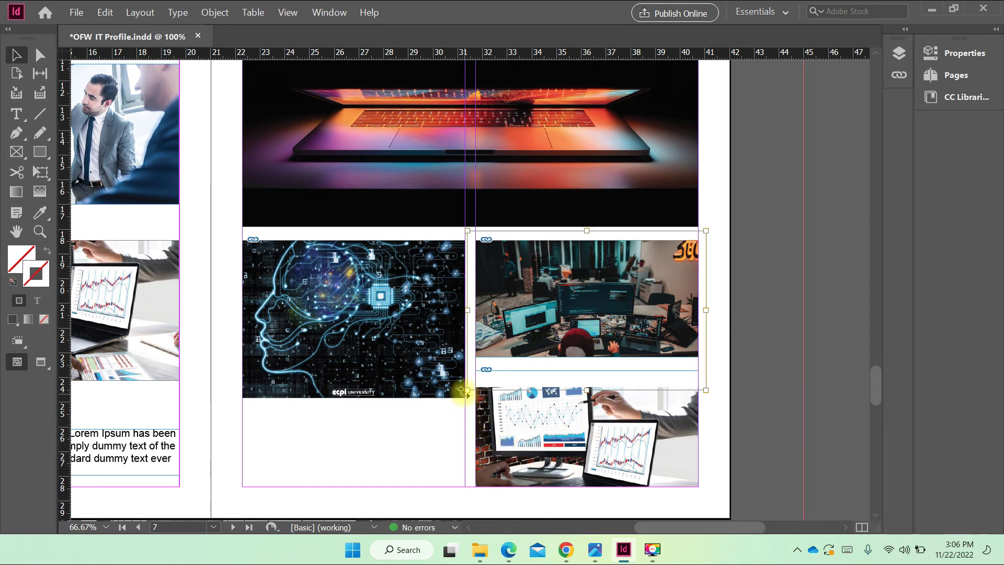
left_click(769, 432)
Step: Center the charts-and-laptop image in the lower-right frame of the facing page and nudge it down to show the monitors
left_click(625, 438)
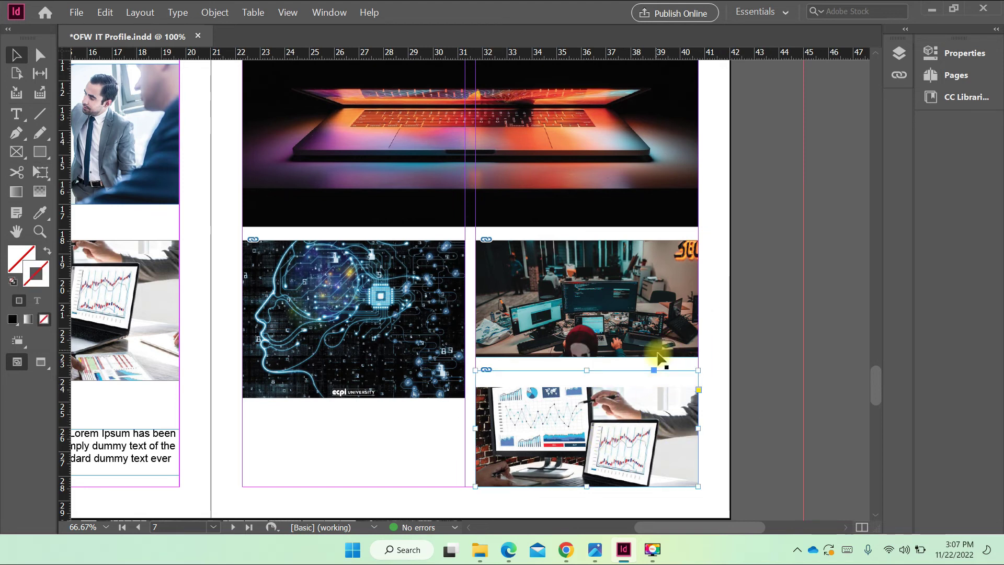
left_click(592, 416)
scroll(678, 391, "down", 3)
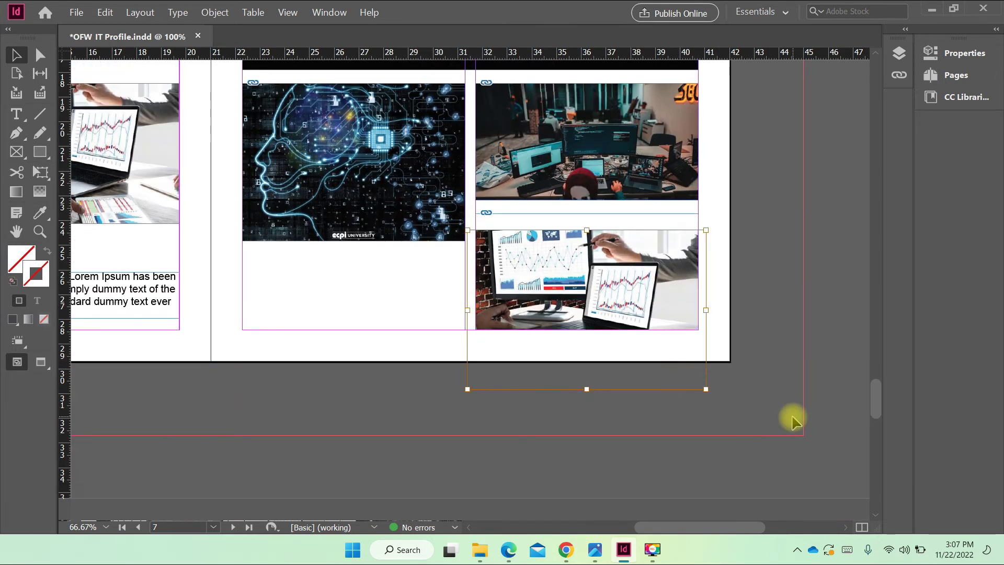
key("ctrl+shift+e")
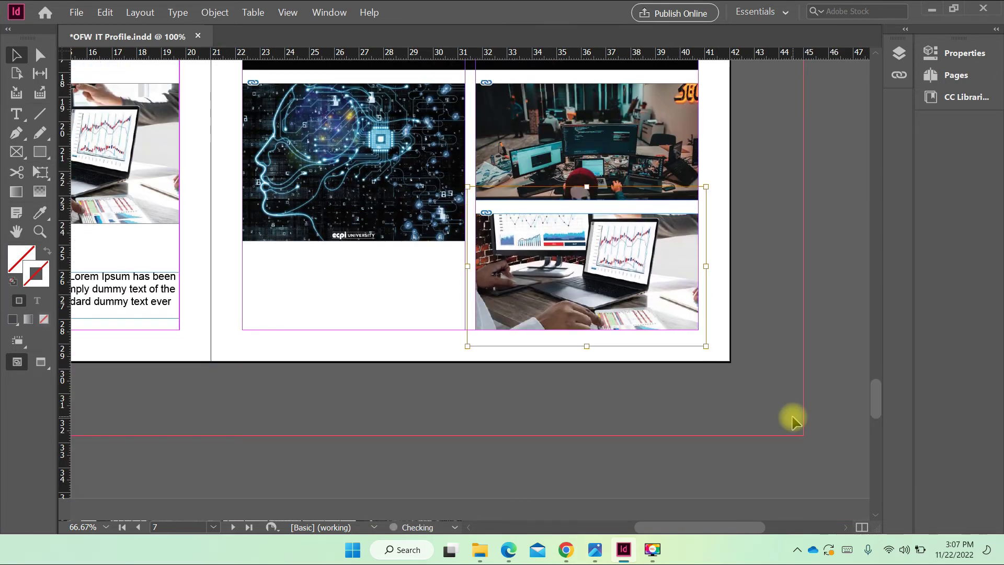
key("shift+Down")
left_click(779, 326)
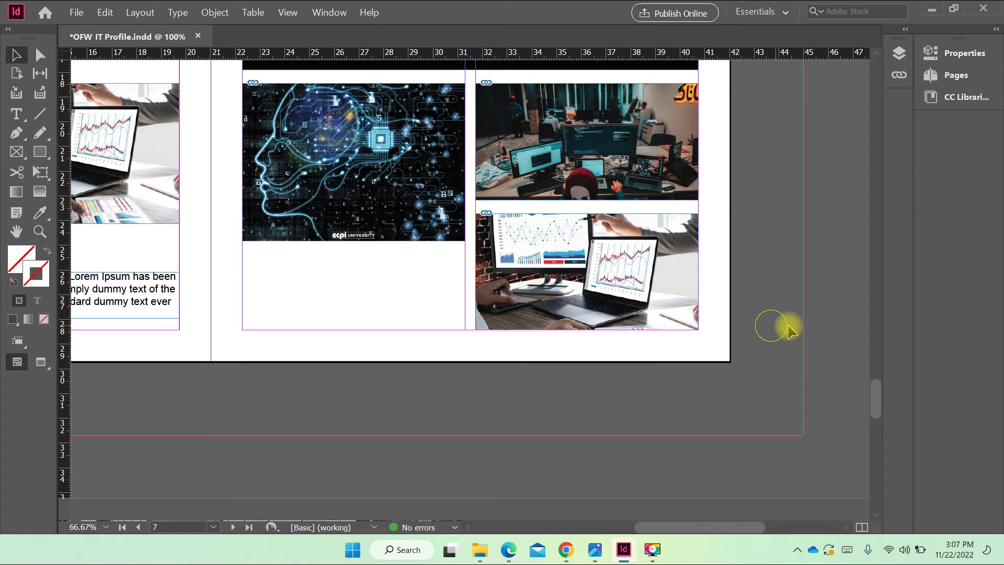
Step: Replace the digital head image in the tall frame of the facing page with the photo of the suited man at the trading screens
left_click(367, 216)
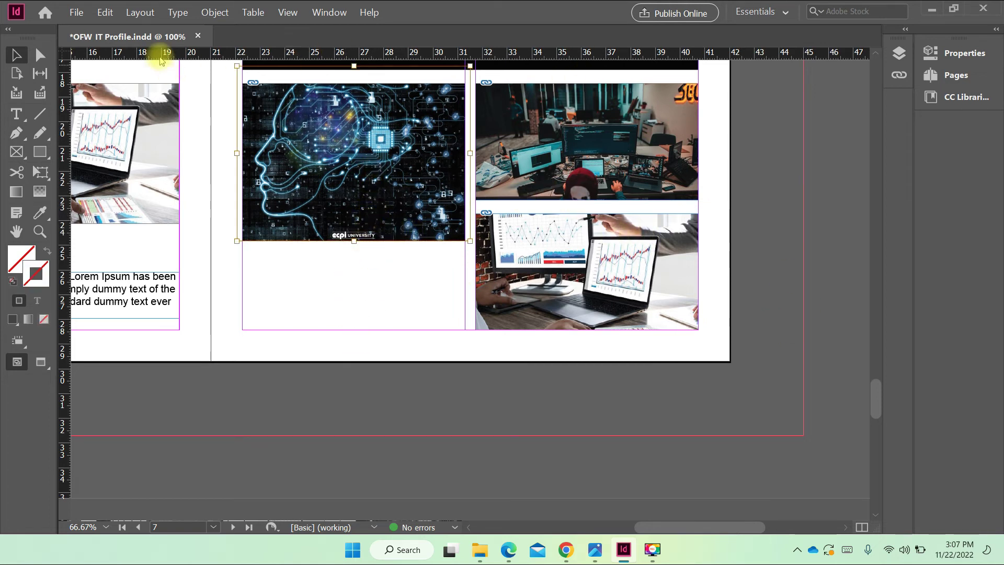
left_click(76, 14)
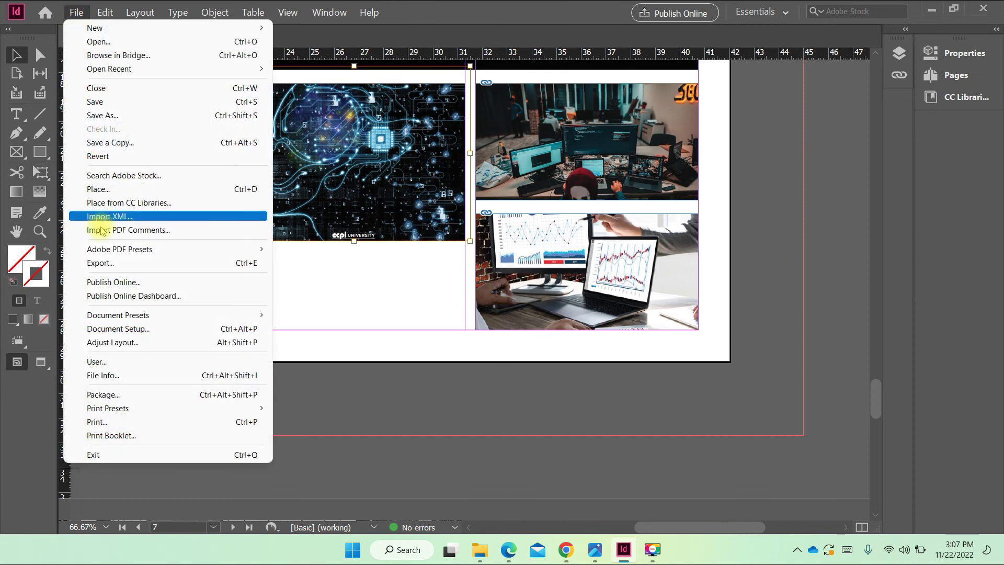
left_click(130, 189)
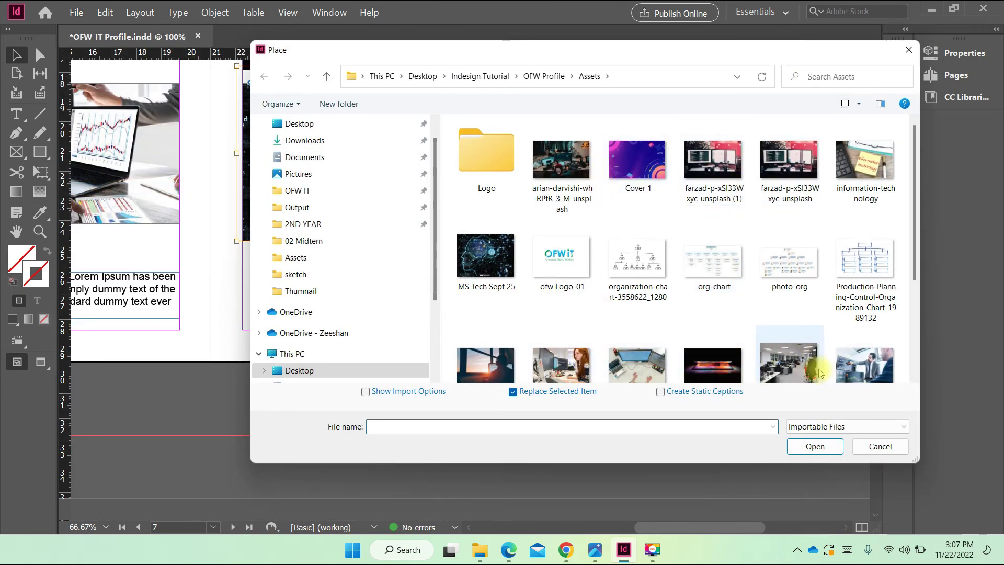
double_click(865, 366)
left_click(359, 146)
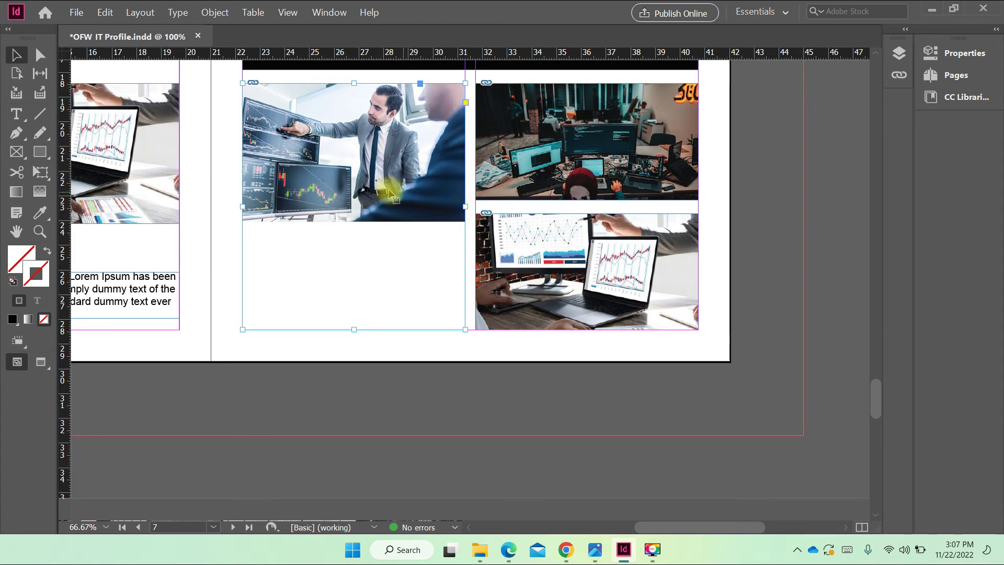
Step: Enlarge the suited man's photo to fill its tall frame down to the bottom margin and shift it right to show the screens
scroll(408, 386, "up", 3)
left_click(352, 320)
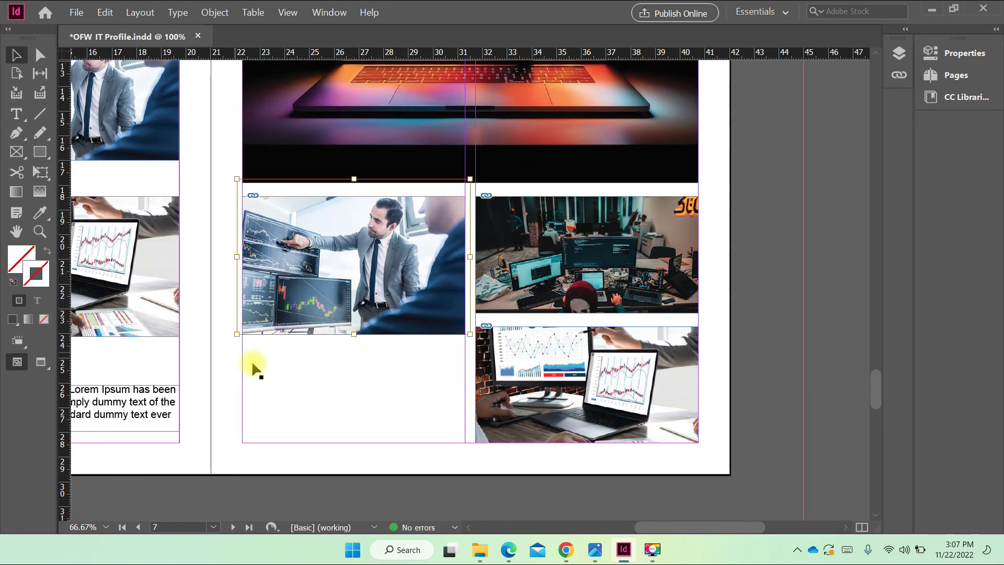
left_click_drag(235, 338, 189, 442)
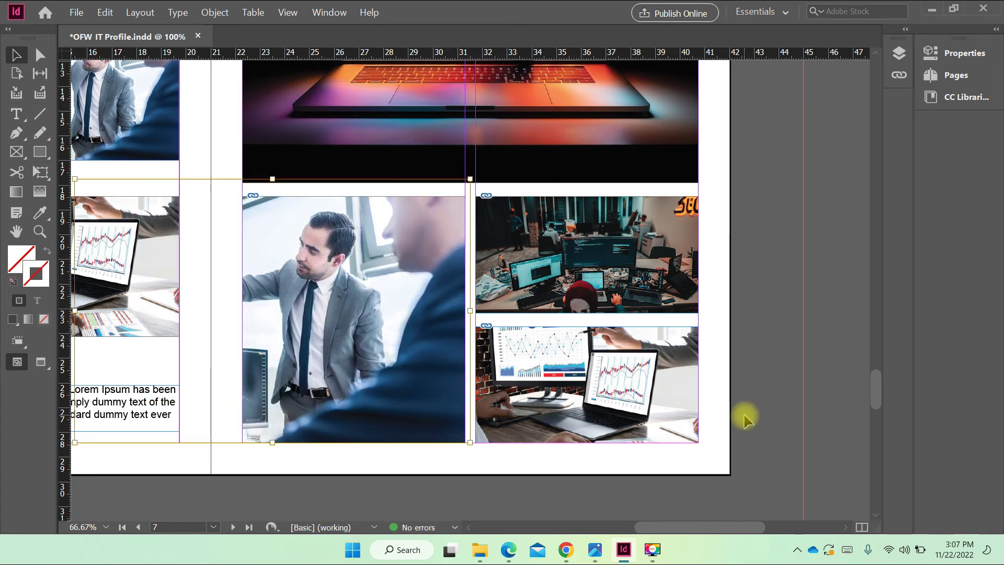
key("shift+Right")
key("shift+Right")
key("shift+Right")
key("shift+Right")
key("shift+Right")
key("shift+Right")
key("shift+Right")
key("shift+Right")
key("shift+Right")
key("shift+Right")
key("shift+Right")
key("shift+Right")
key("shift+Right")
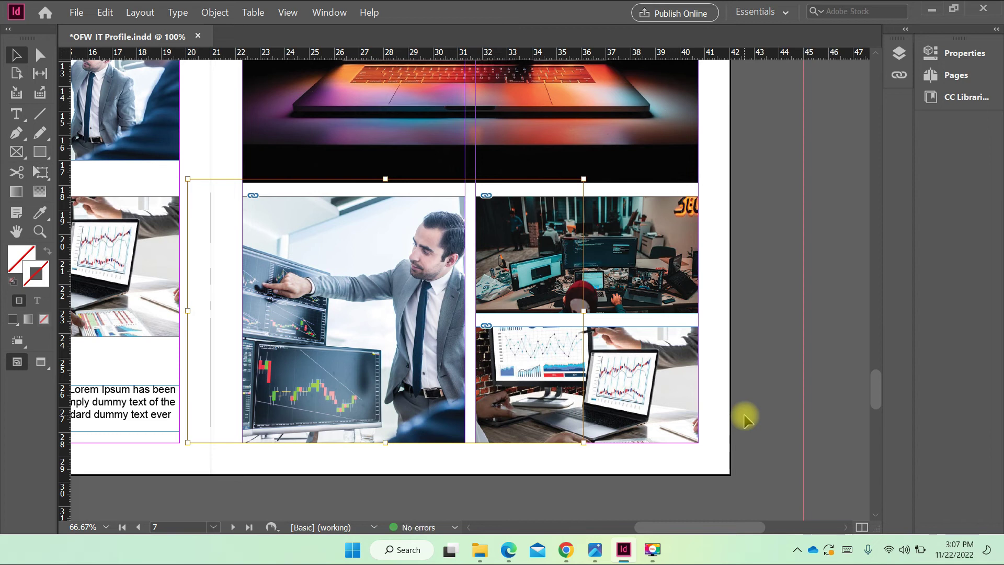
left_click(767, 304)
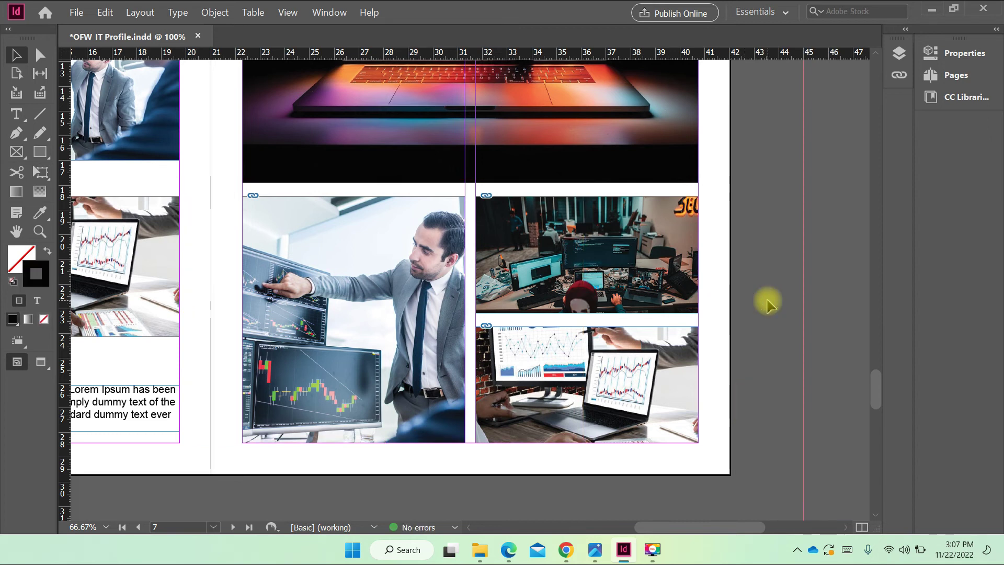
Step: View the whole projects spread in Preview mode without guides and frame edges
key("ctrl+minus")
key("shift+Page_Up")
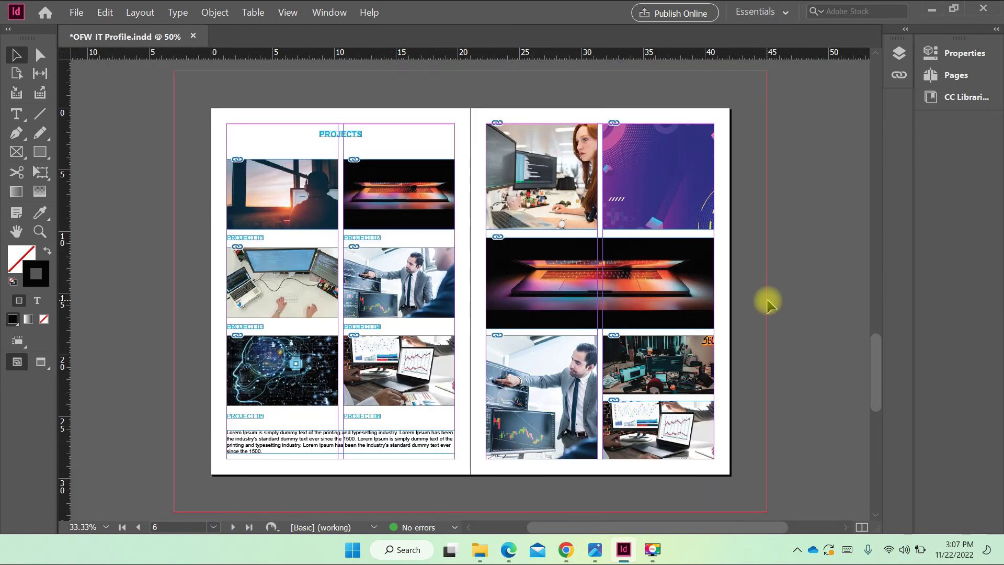
left_click_drag(750, 307, 689, 319)
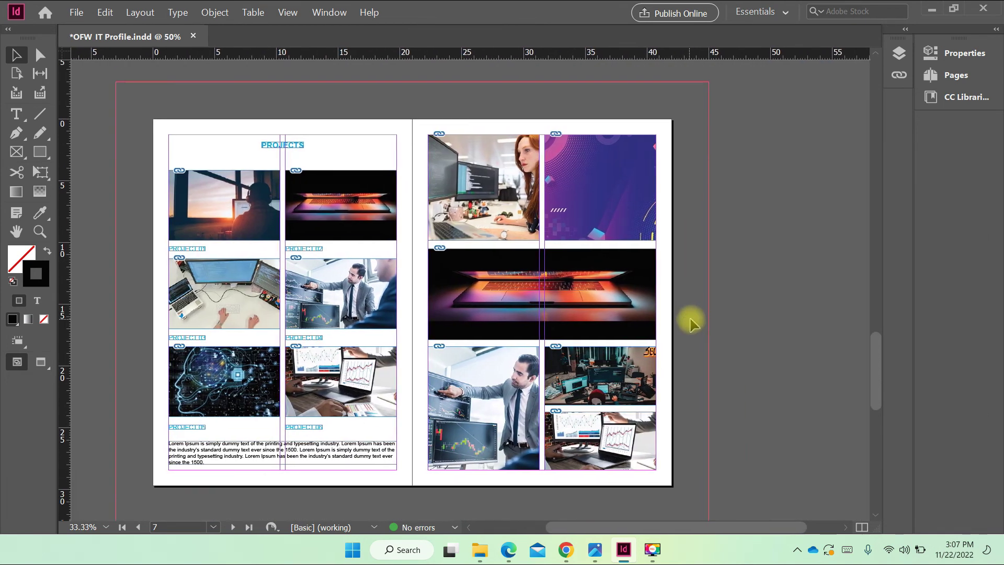
key("w")
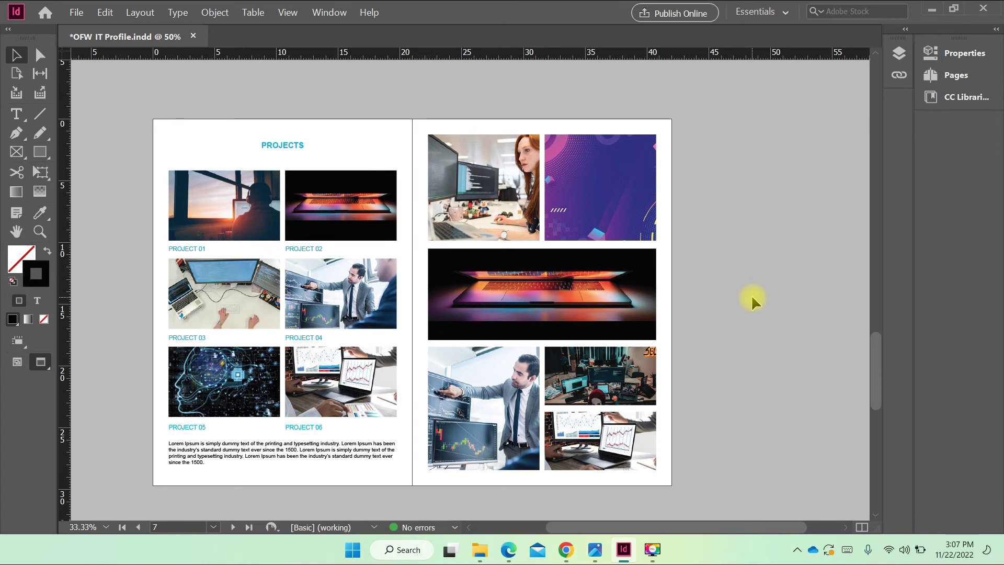
Step: Extend the wide laptop frame's top edge slightly upward to narrow the gap below the top row of images
key("ctrl+equal")
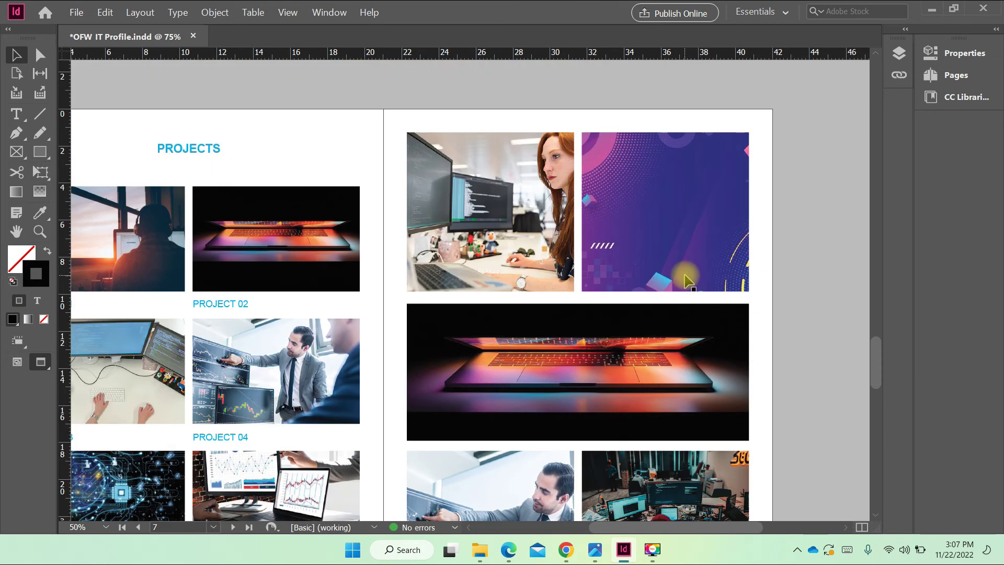
scroll(688, 277, "up", 2)
scroll(687, 277, "down", 1)
left_click(580, 273)
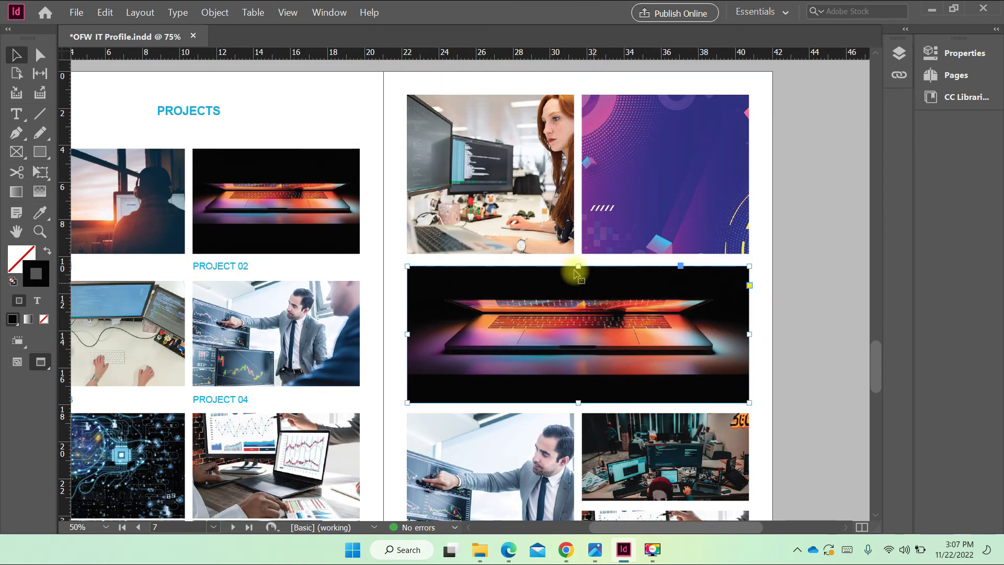
left_click_drag(575, 262, 575, 258)
left_click(818, 298)
Step: Extend the lower-right charts photo frame's top edge upward to narrow the gap below the dark office photo
scroll(738, 308, "down", 4)
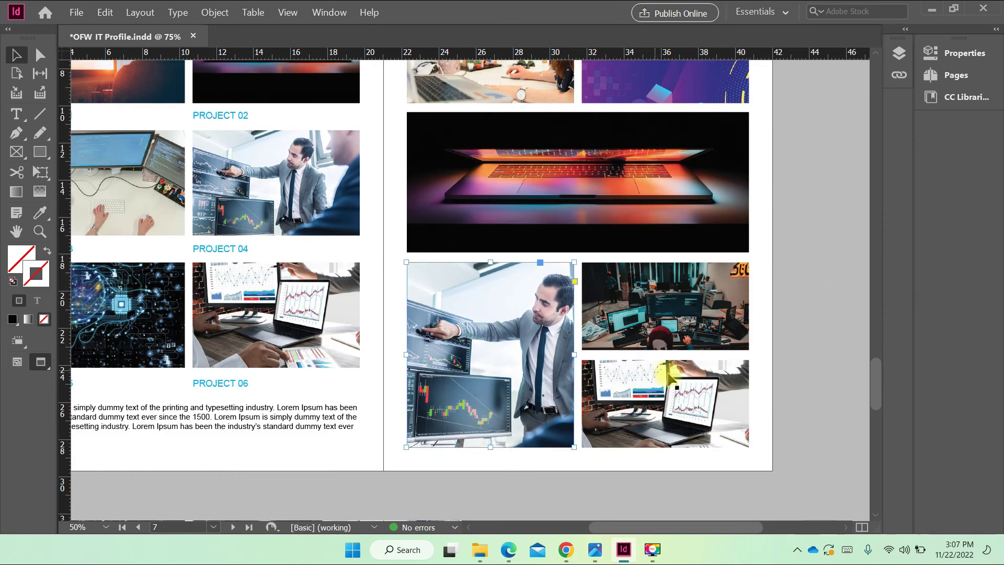
scroll(763, 329, "down", 1)
left_click_drag(663, 322, 664, 317)
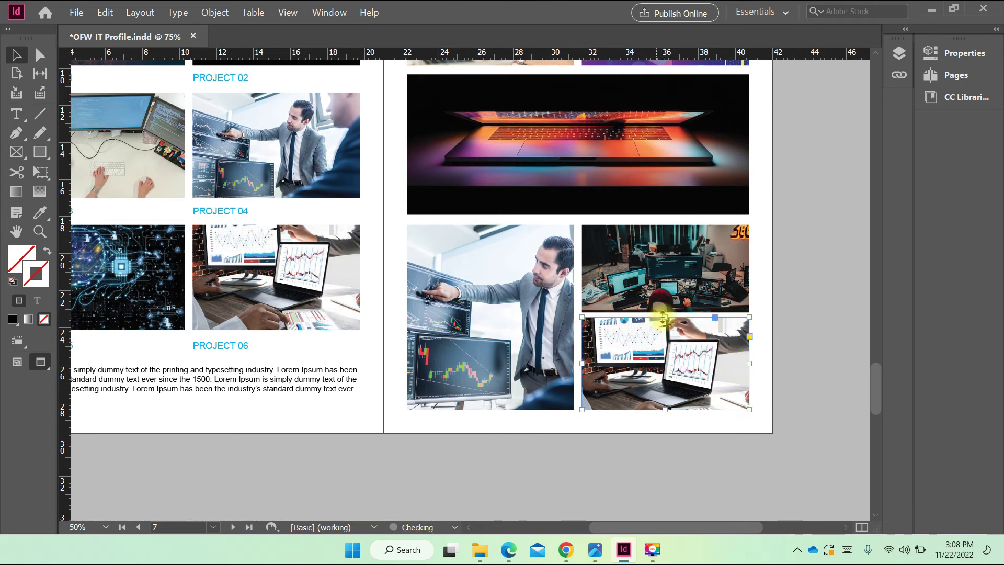
left_click(805, 321)
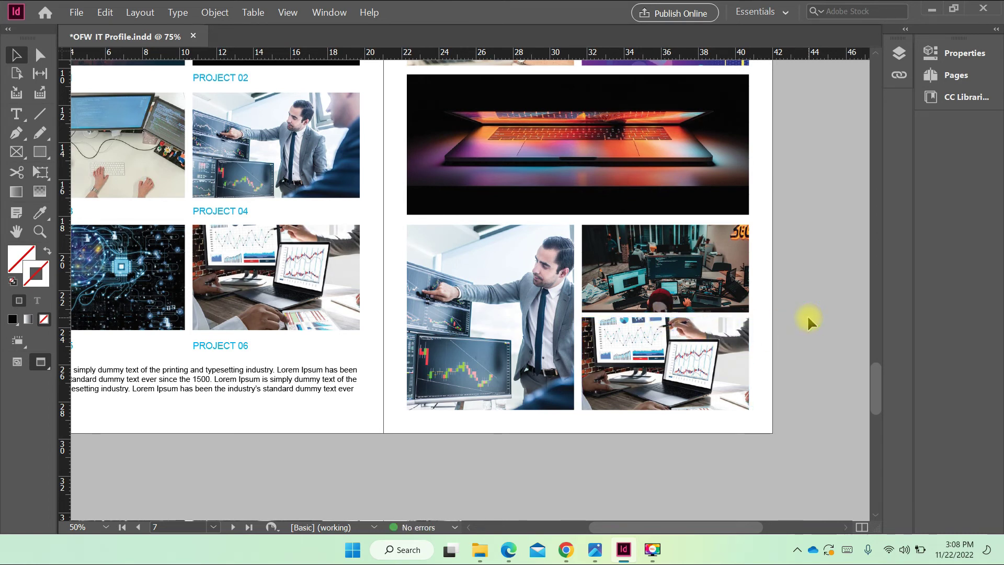
scroll(682, 329, "up", 4)
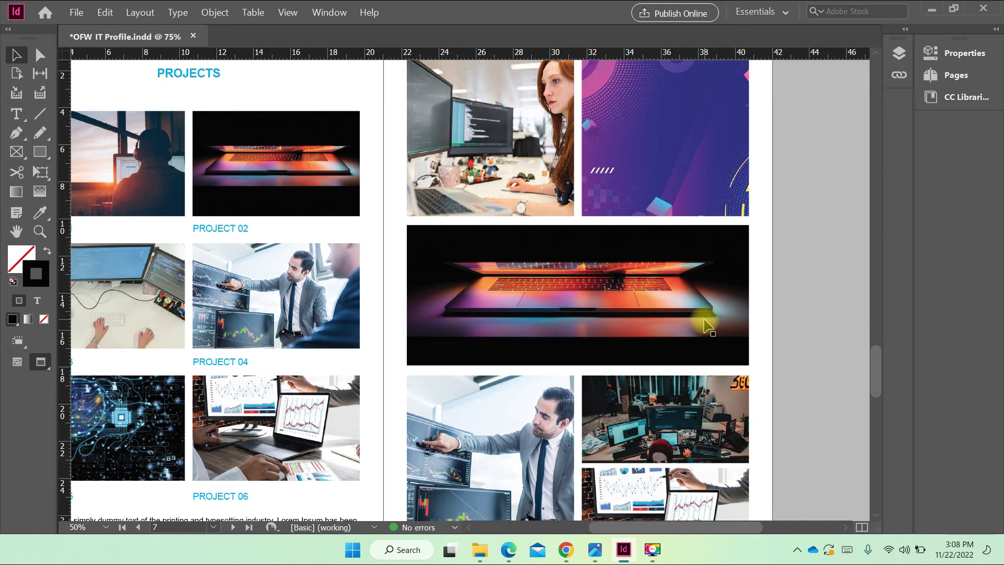
Step: Leave Preview mode and pull in the left edge of the two left-column photo frames and wide laptop frame to widen the inner margin
scroll(707, 325, "up", 1)
scroll(718, 326, "down", 4)
scroll(706, 324, "up", 4)
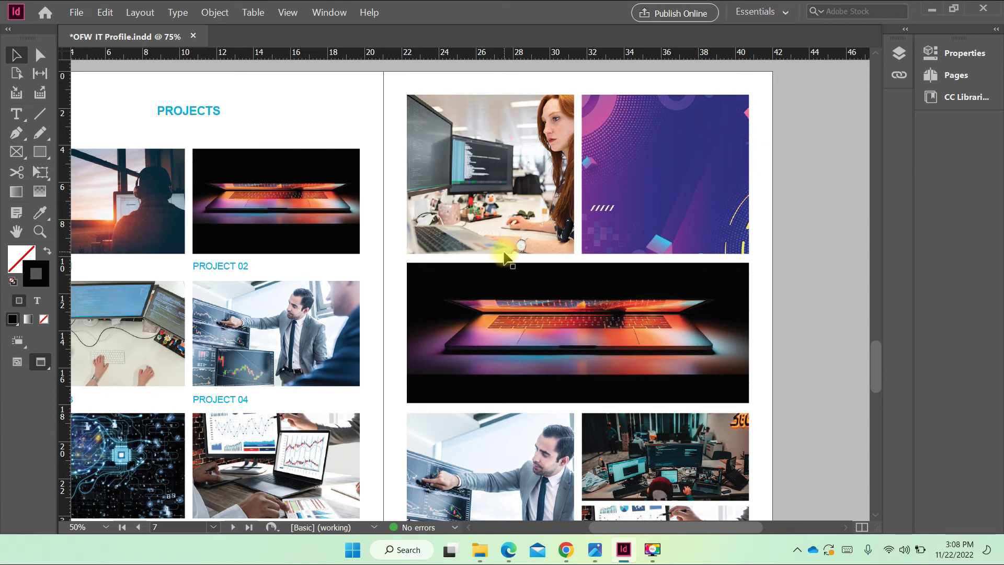
key("w")
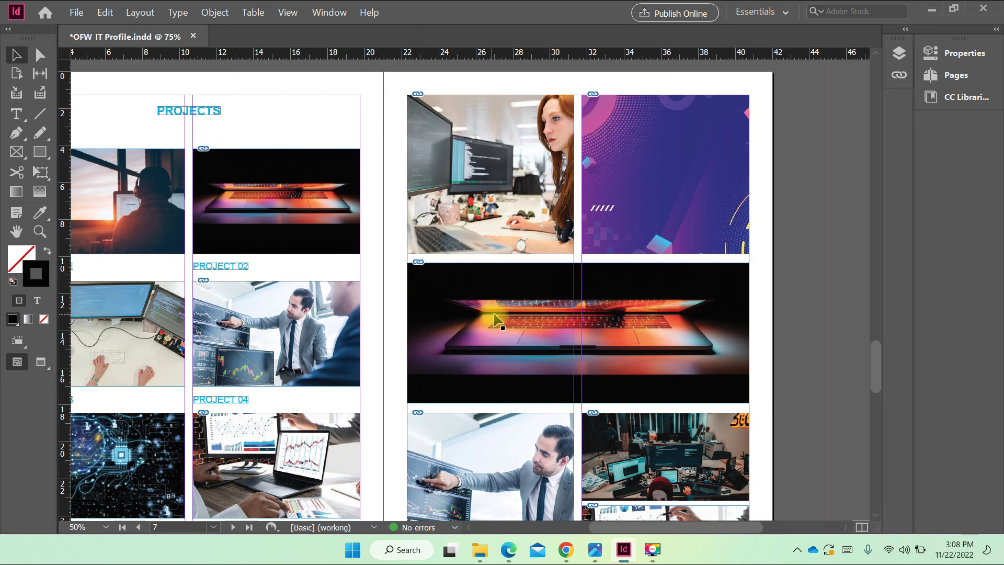
scroll(450, 225, "down", 3)
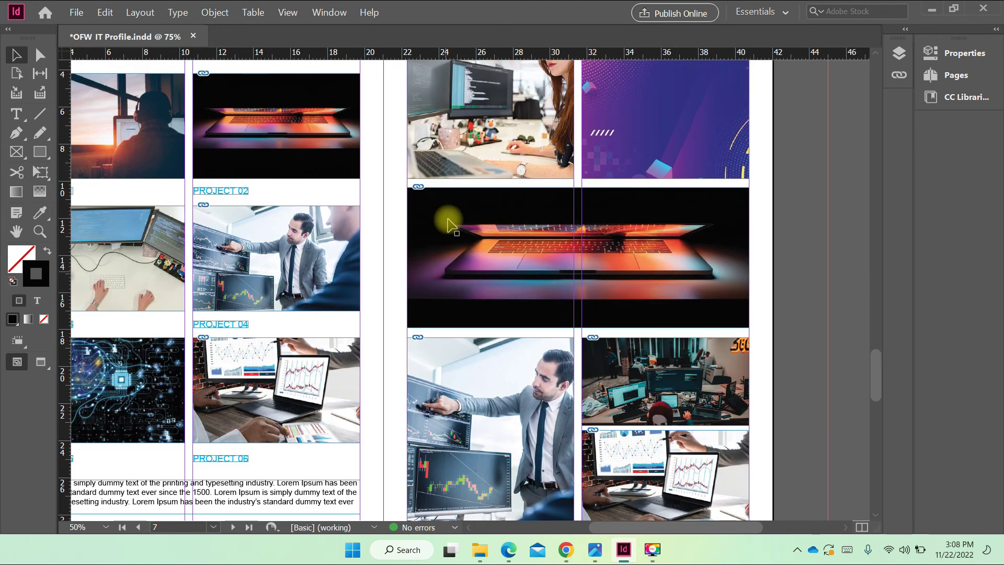
left_click(402, 262)
left_click_drag(404, 270, 414, 269)
left_click(822, 265)
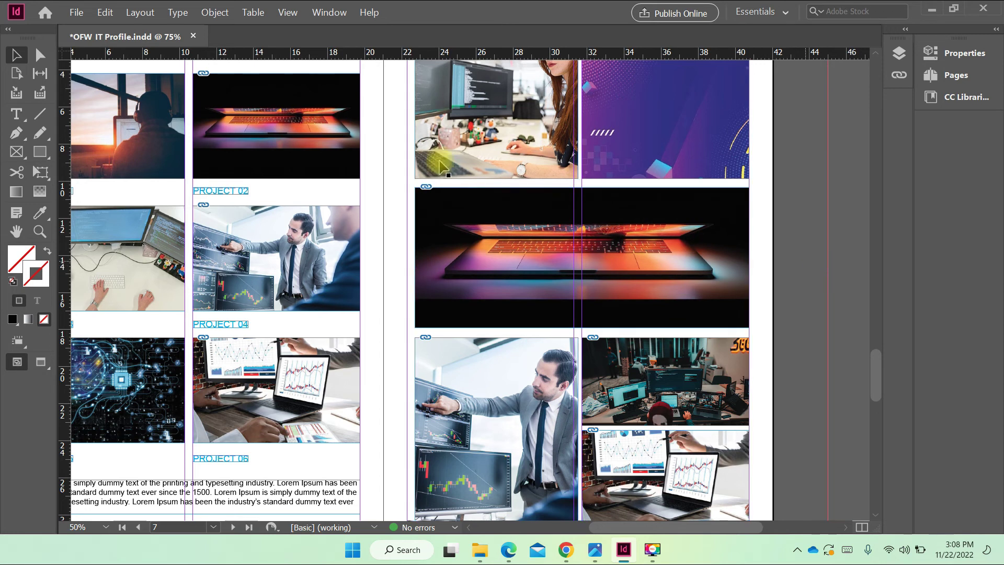
left_click(16, 152)
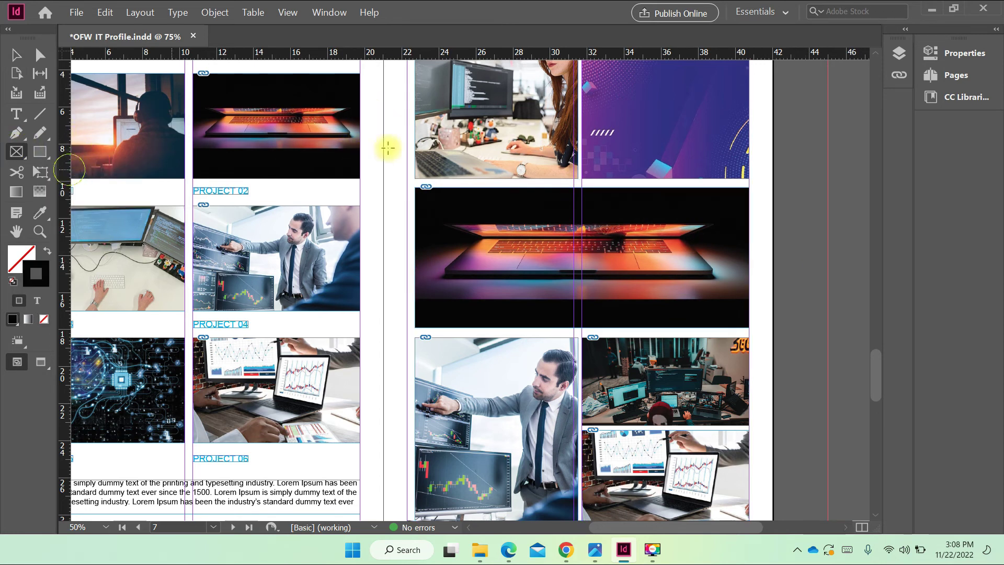
left_click_drag(388, 116, 407, 338)
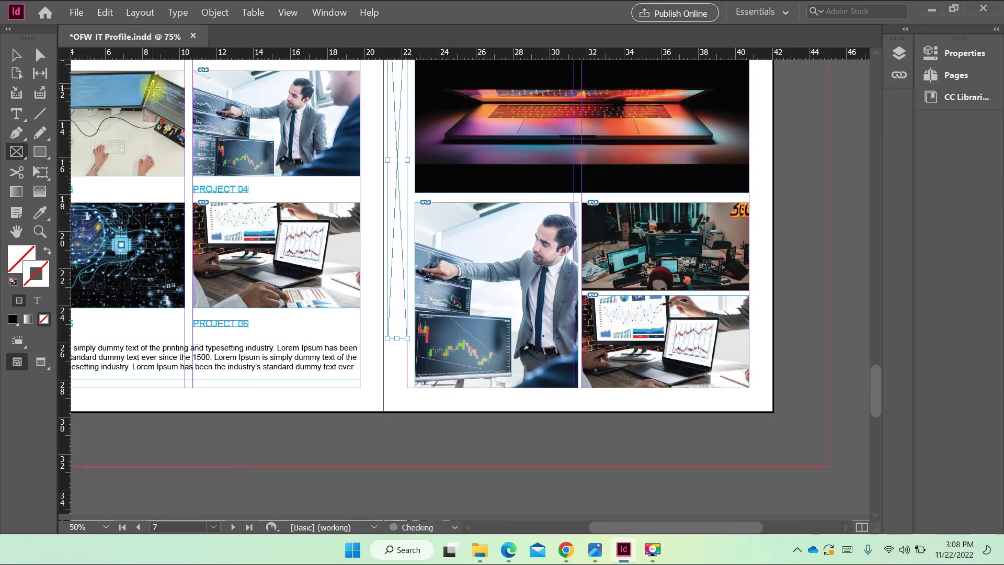
left_click(16, 111)
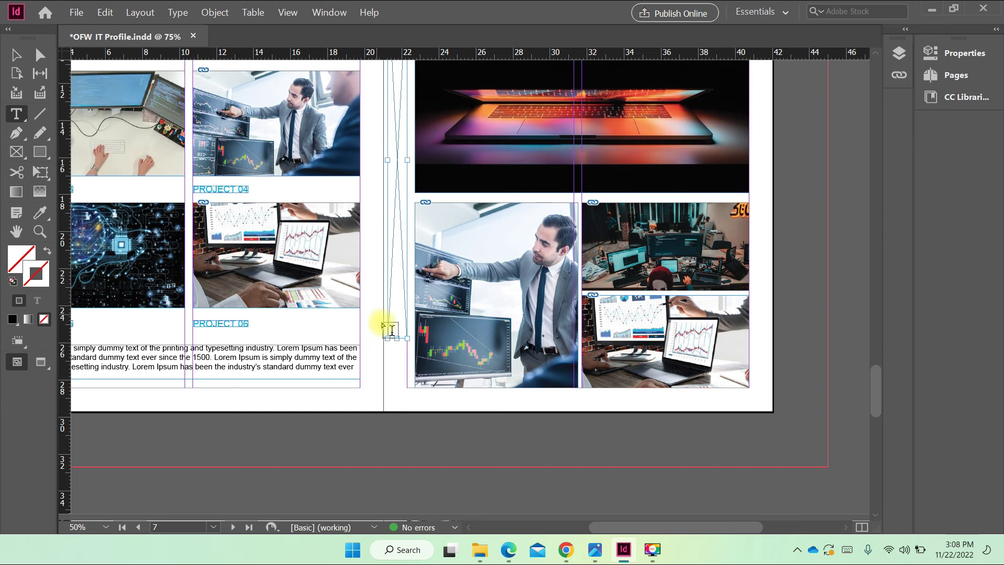
left_click_drag(390, 330, 392, 331)
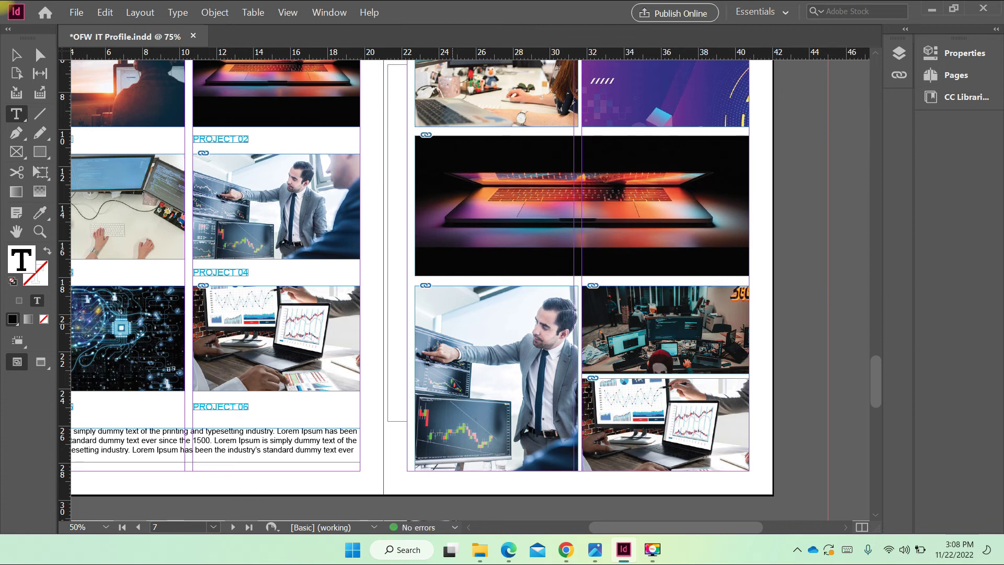
left_click(16, 55)
key("Delete")
Step: Draw a wide frame about 20 cm across over the lower photos and enter the heading SOME OF OUR ACTIVITIES in it
left_click(16, 151)
scroll(418, 245, "down", 4)
scroll(201, 173, "up", 3)
scroll(496, 295, "down", 3)
left_click_drag(387, 275, 760, 305)
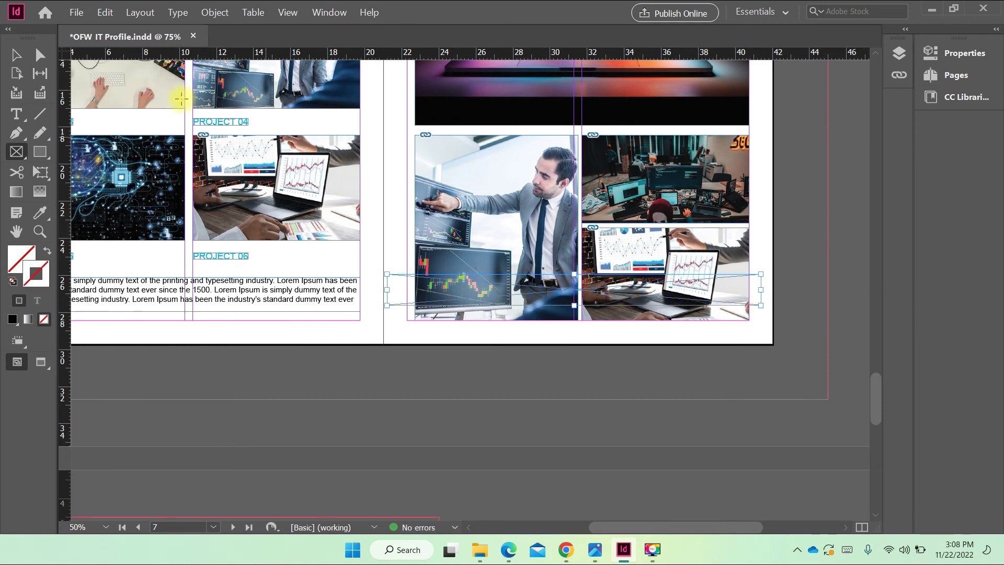
right_click(16, 113)
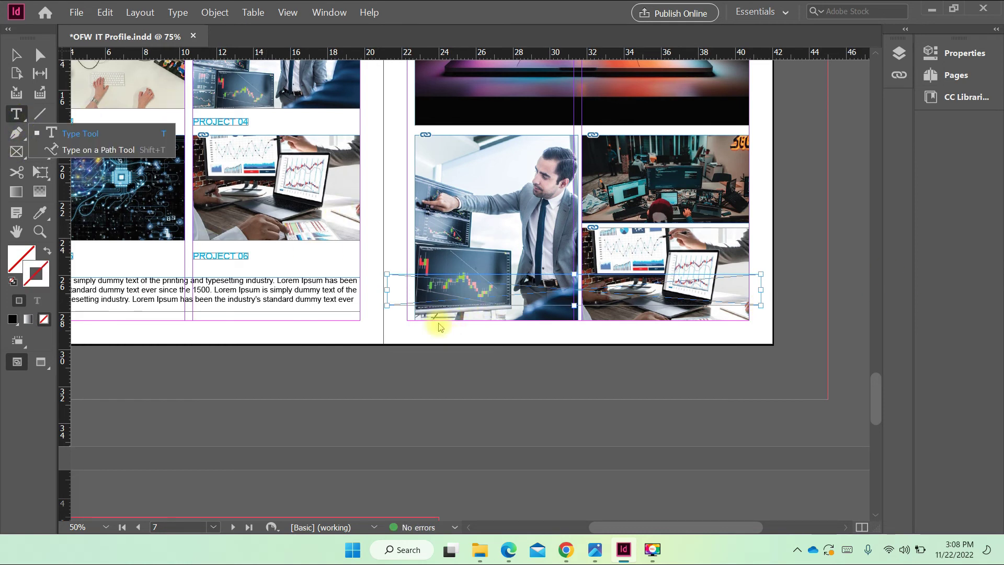
left_click(398, 291)
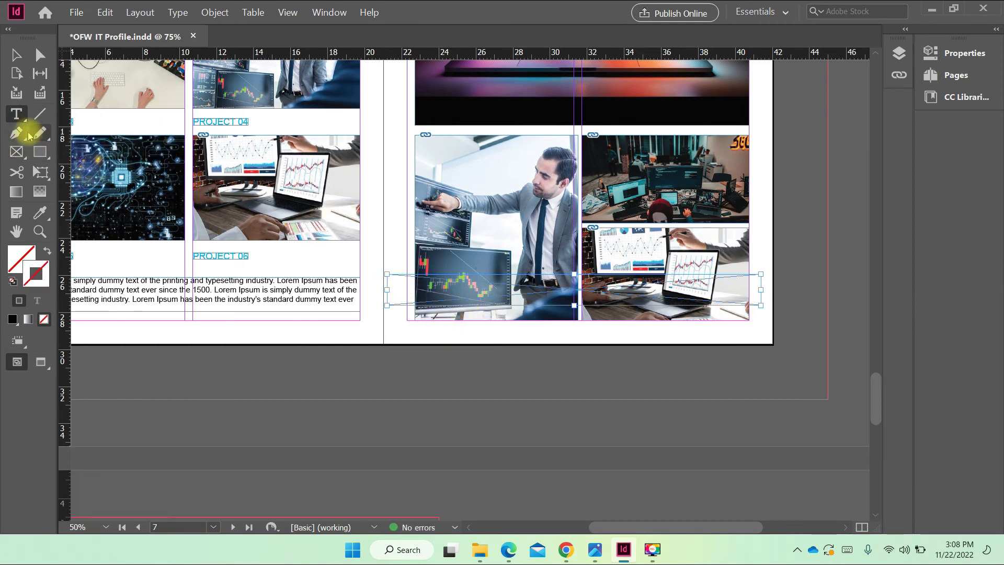
left_click(389, 279)
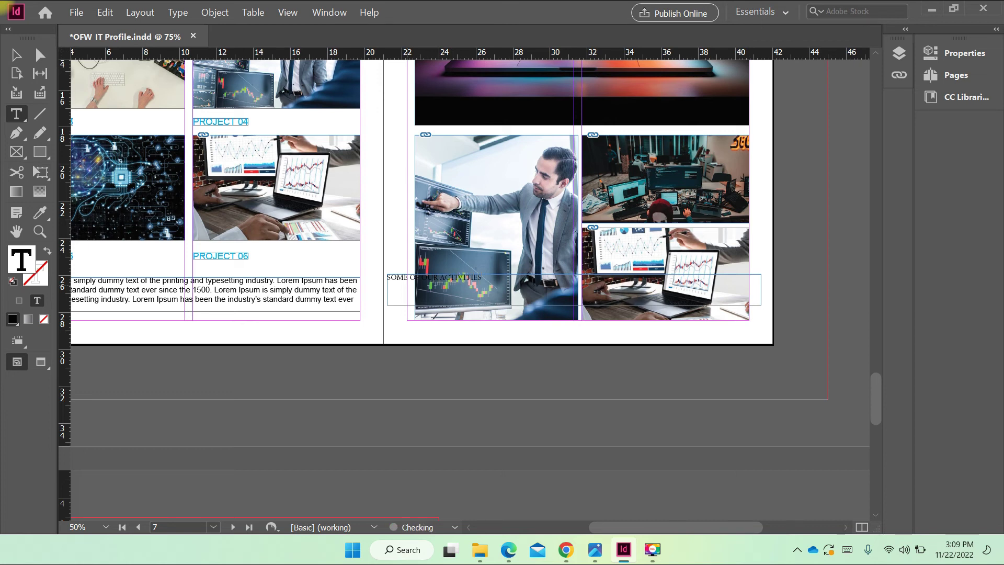
Step: Format the whole SOME OF OUR ACTIVITIES heading in Arial Bold at 36 pt
key("ctrl+a")
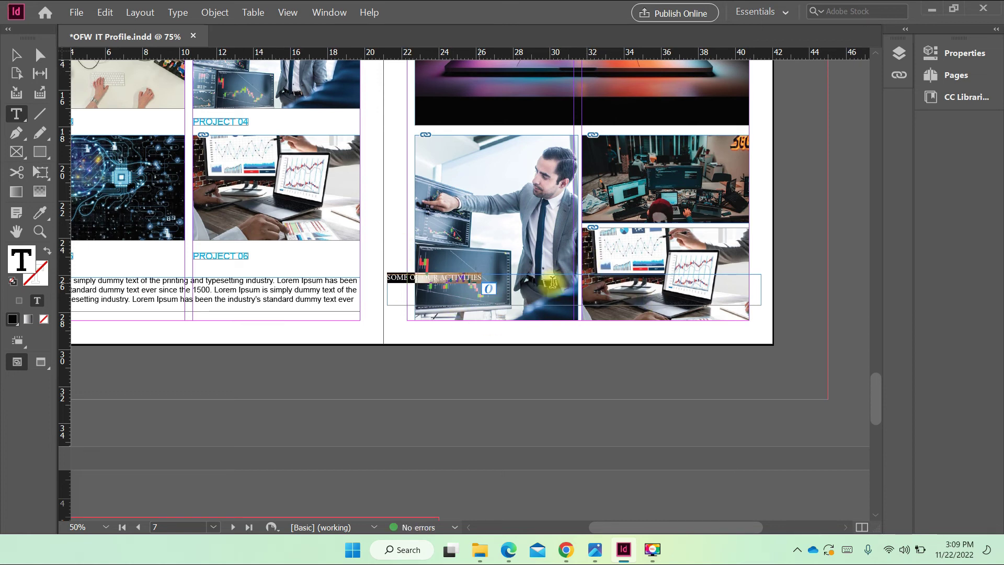
left_click(957, 59)
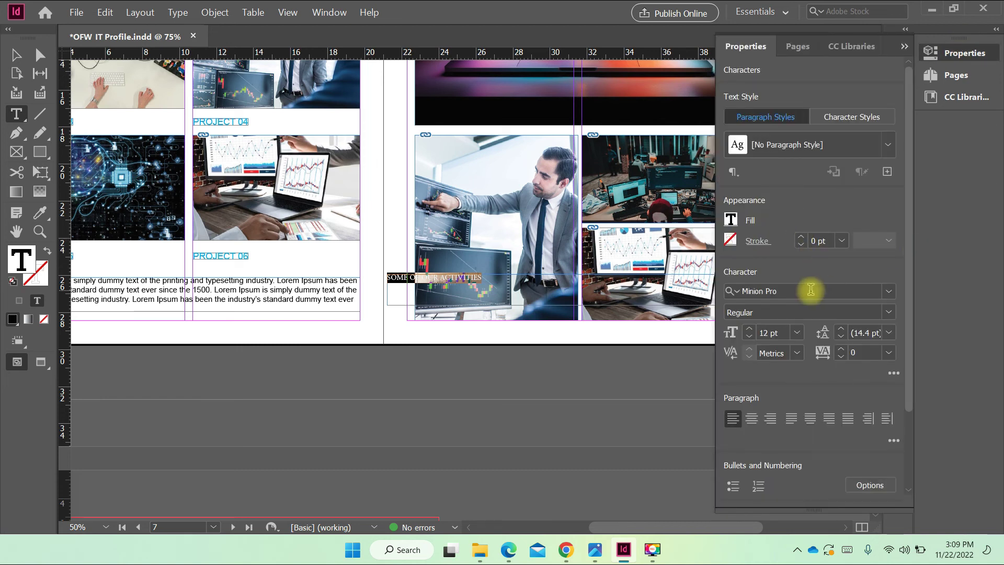
left_click(787, 292)
type("ARI")
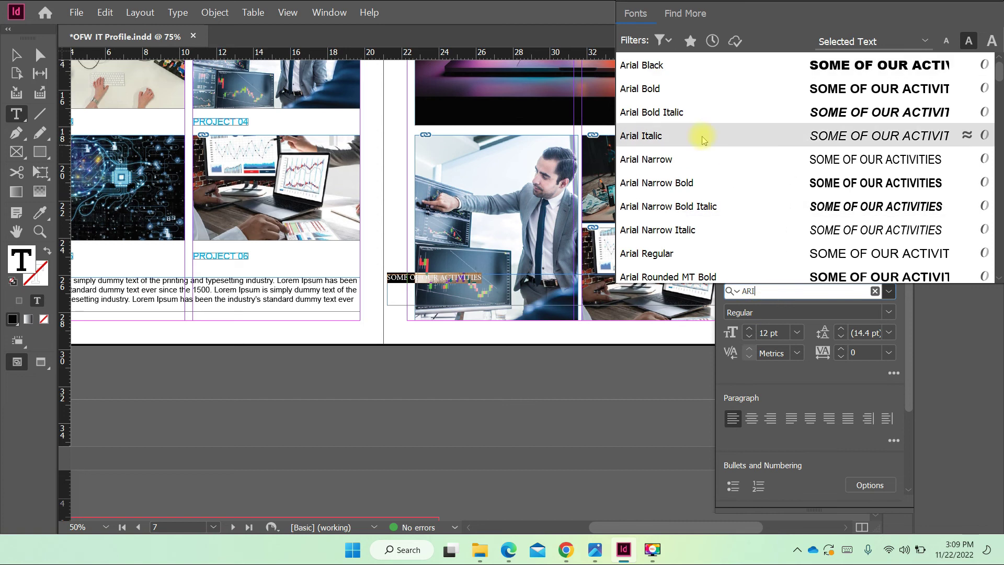
left_click(657, 90)
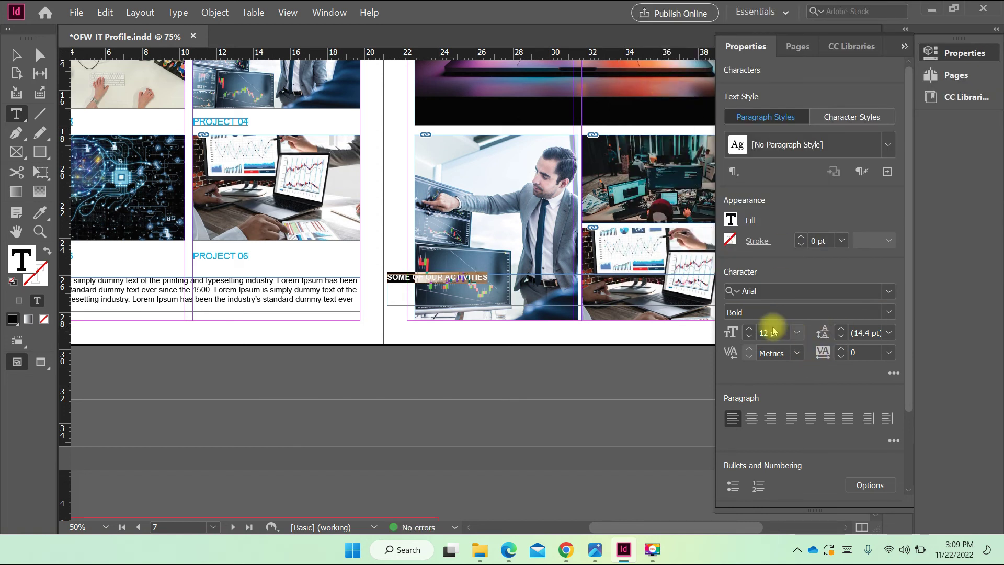
left_click(797, 333)
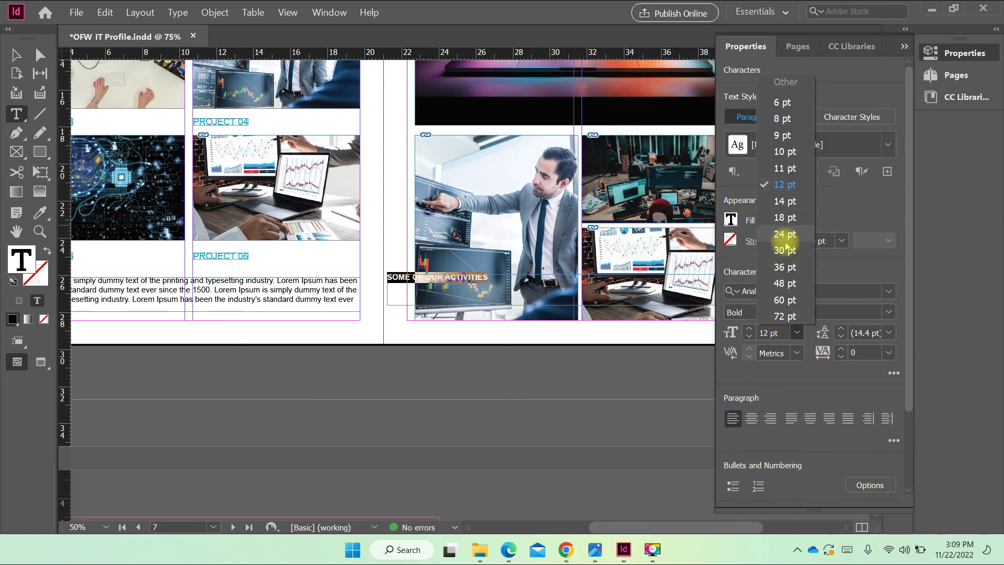
left_click(779, 267)
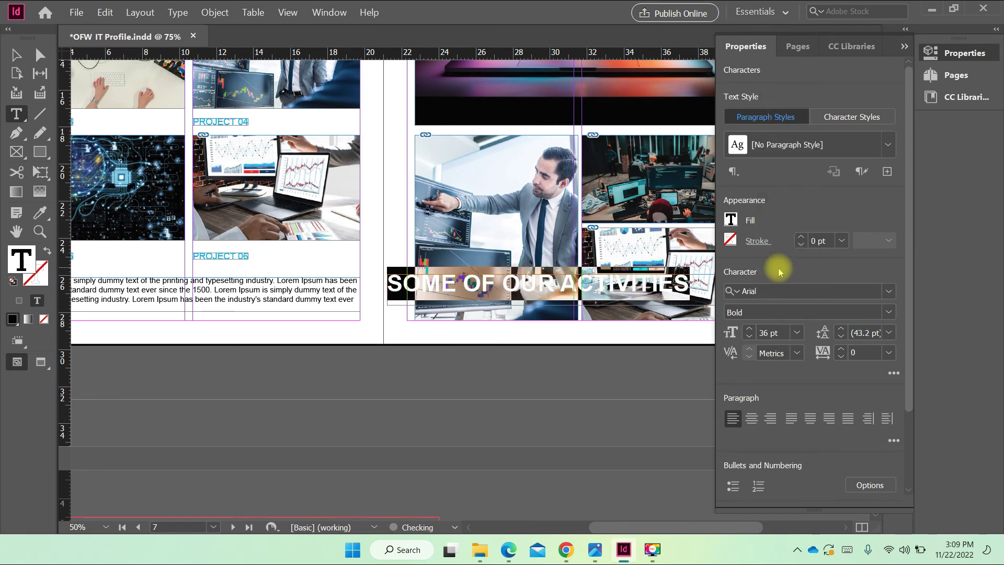
left_click(906, 45)
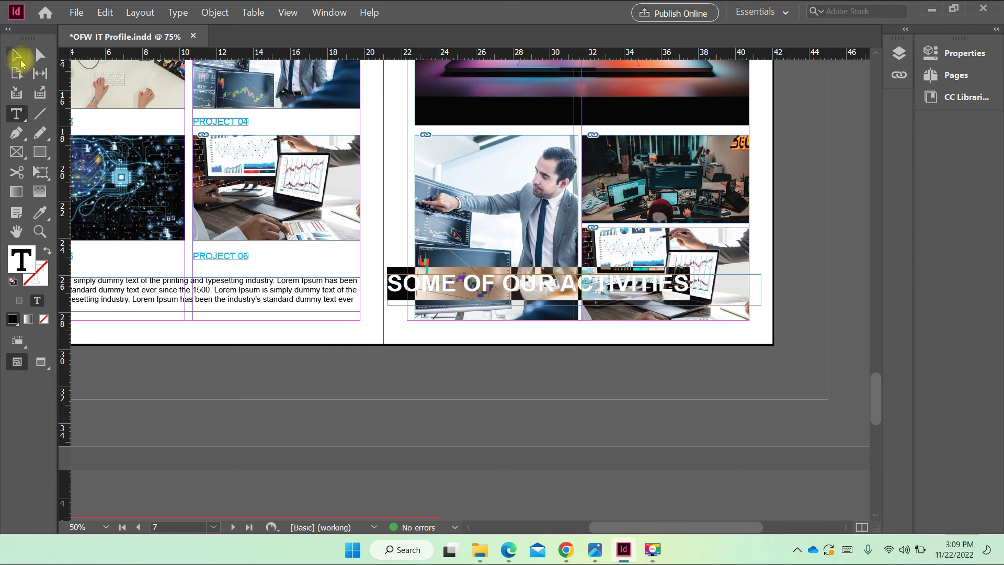
Step: Rotate the heading frame 90° counterclockwise and move it into the inner margin beside the photo collage
left_click(16, 54)
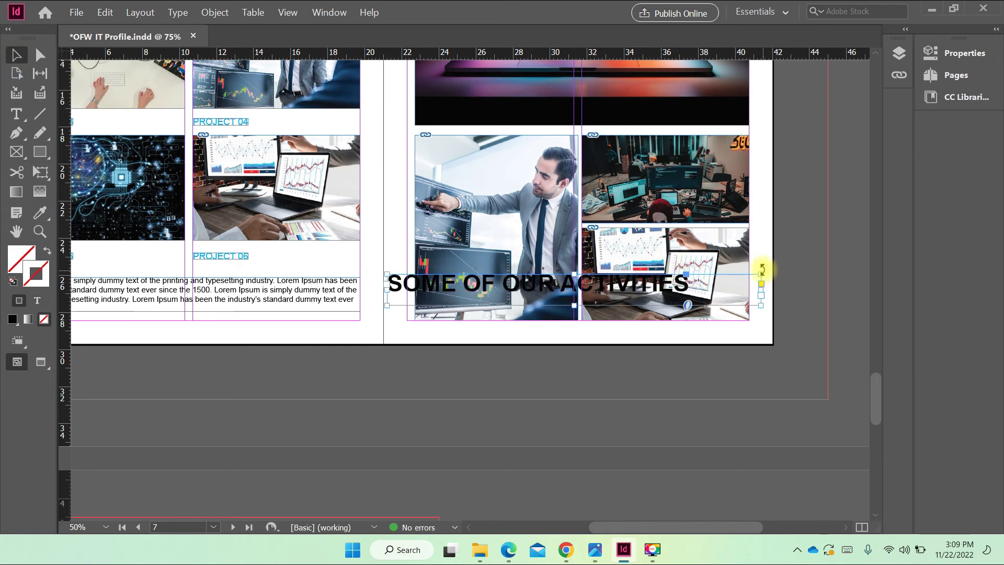
left_click_drag(762, 269, 569, 99)
scroll(657, 380, "up", 5)
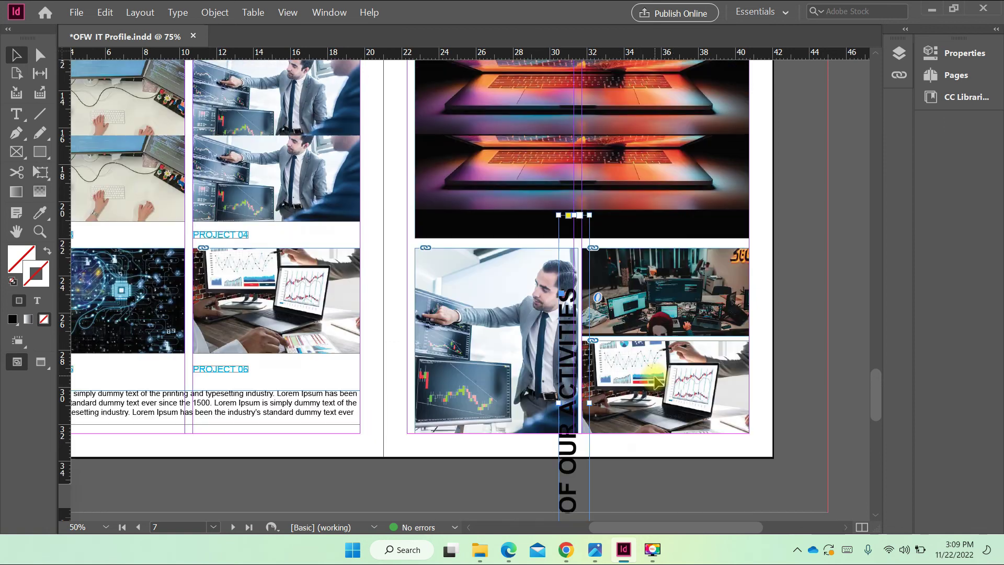
left_click_drag(557, 420, 394, 247)
scroll(614, 295, "up", 2)
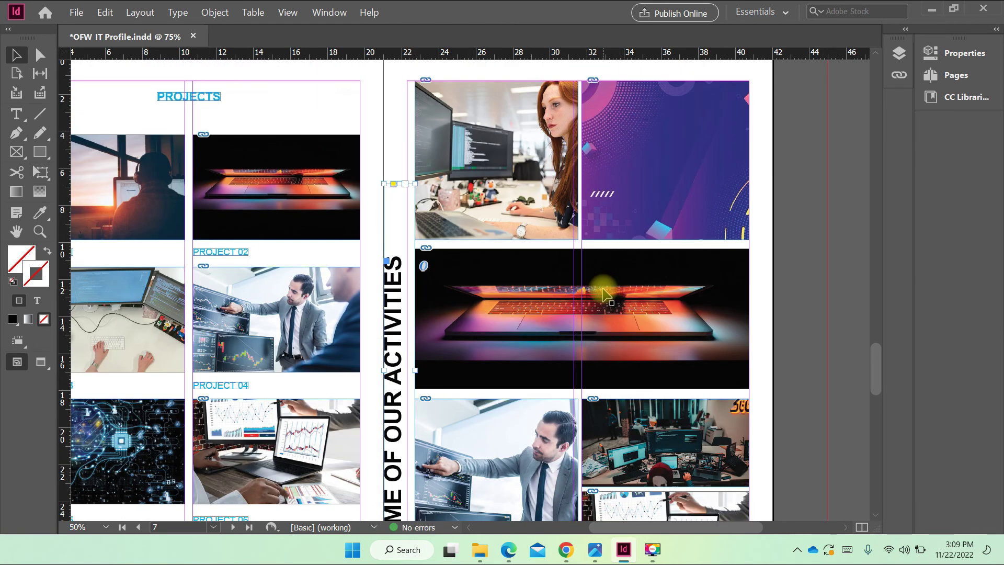
Step: In Preview mode, move the vertical heading up and slightly right within the inner margin, and narrow its frame to fit the text
key("w")
left_click(825, 319)
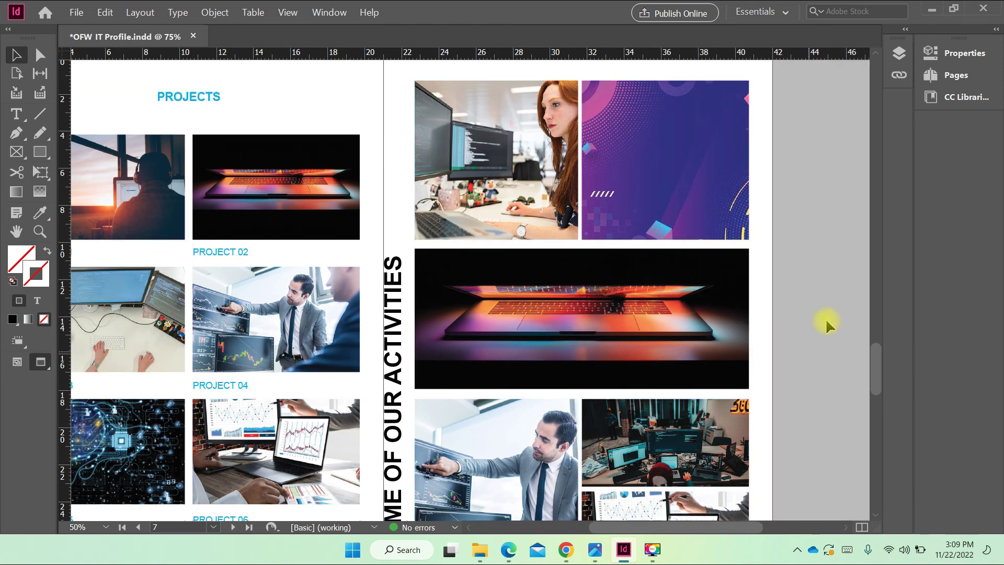
scroll(719, 261, "down", 4)
scroll(470, 246, "up", 3)
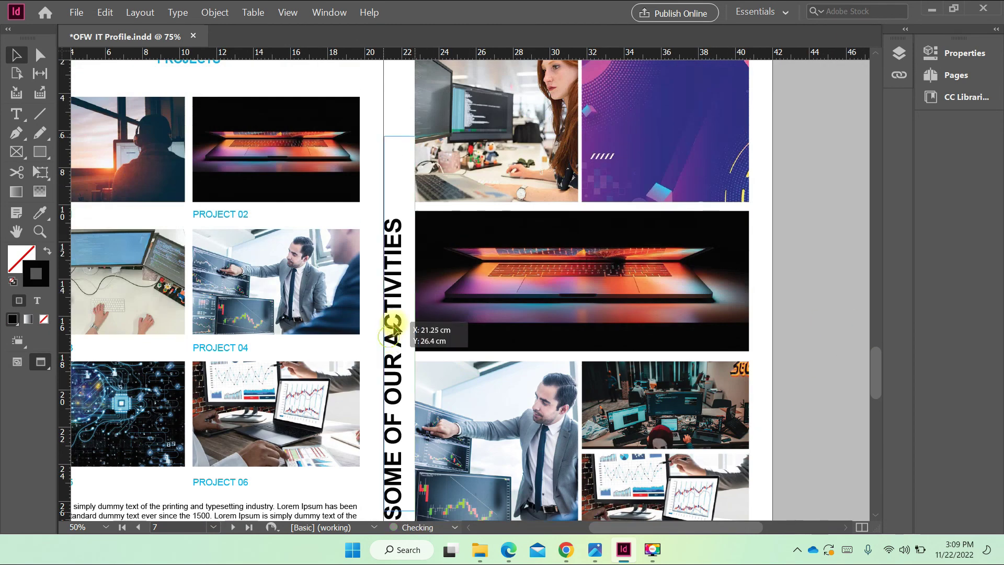
left_click(393, 280)
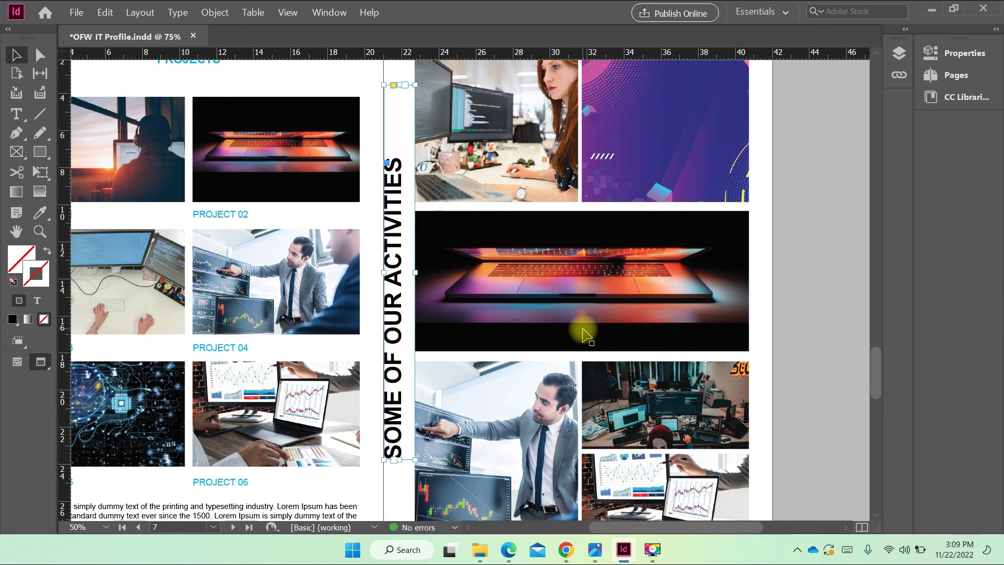
key("Right")
key("Right")
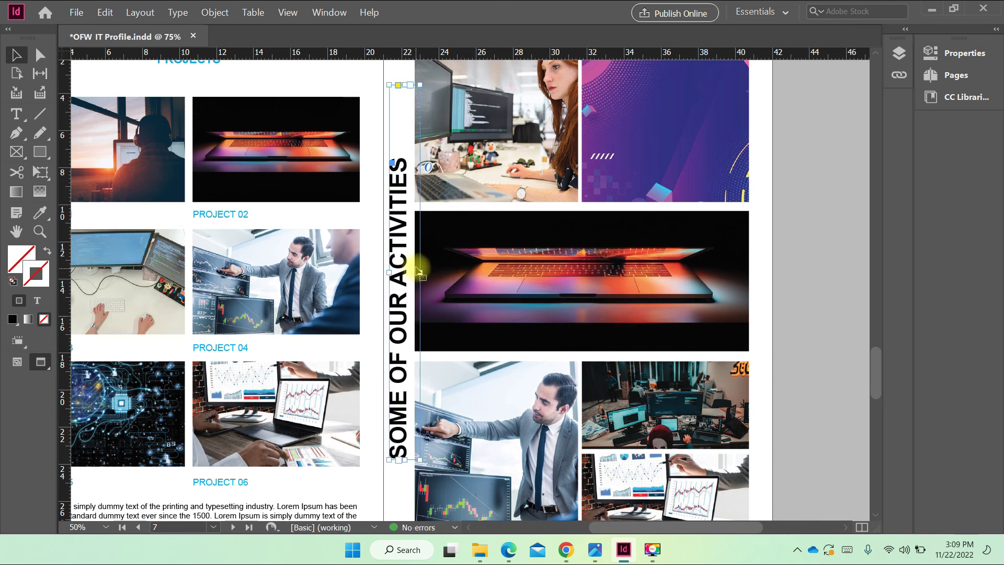
left_click(784, 307)
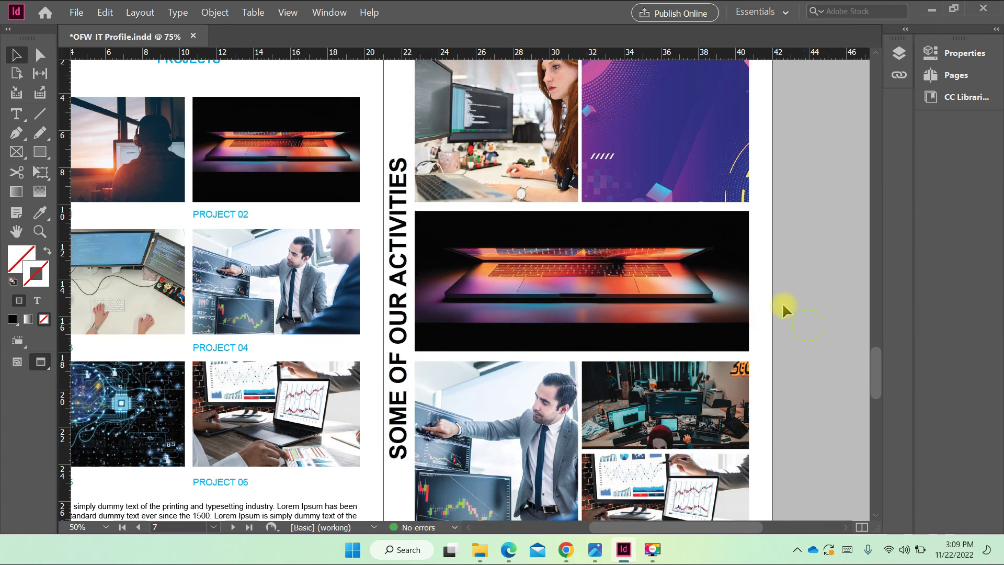
Step: Shift the vertical heading slightly closer to the photos and review its position along the page
scroll(732, 283, "down", 4)
scroll(732, 282, "up", 6)
left_click(397, 338)
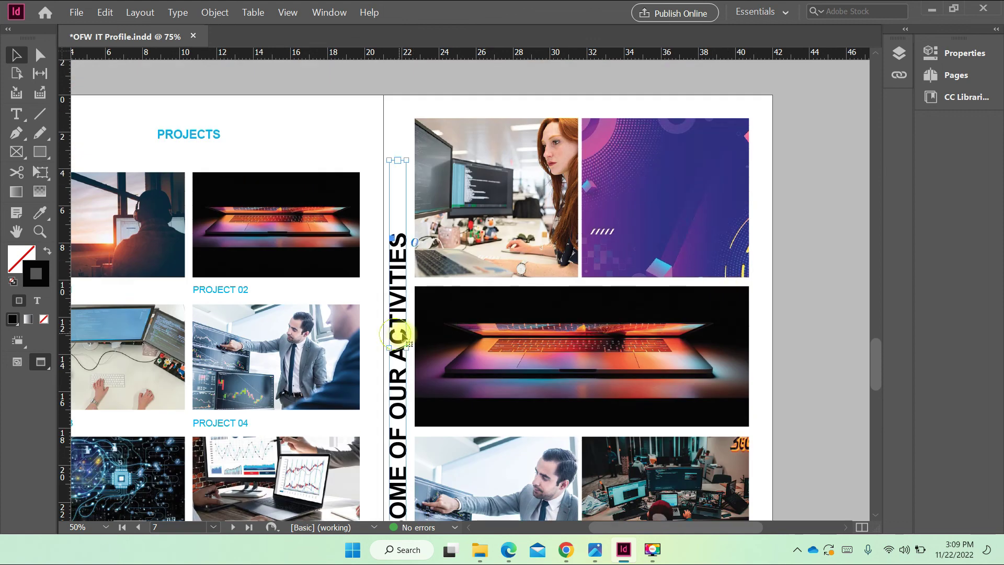
left_click(445, 334)
scroll(805, 345, "down", 3)
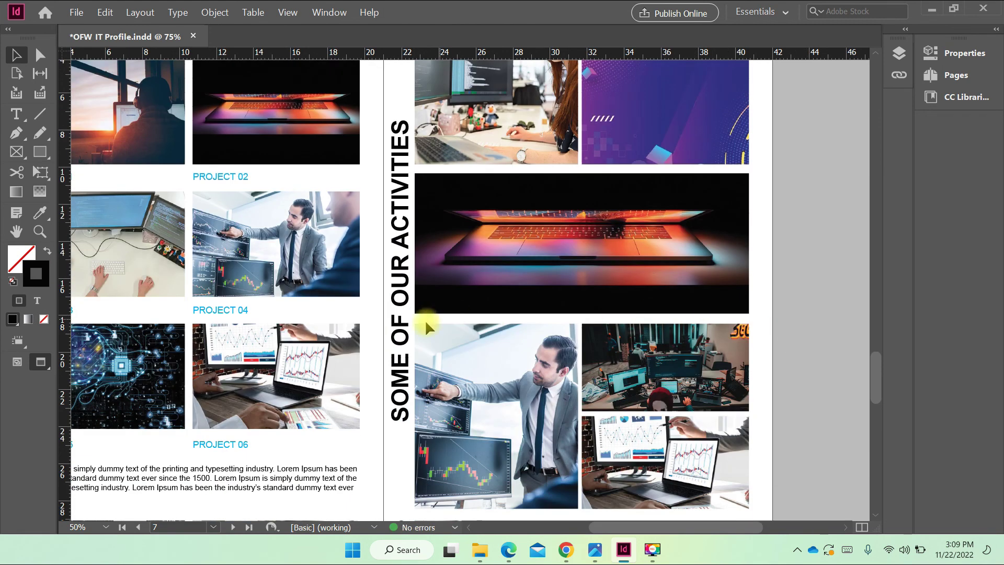
scroll(489, 294, "up", 2)
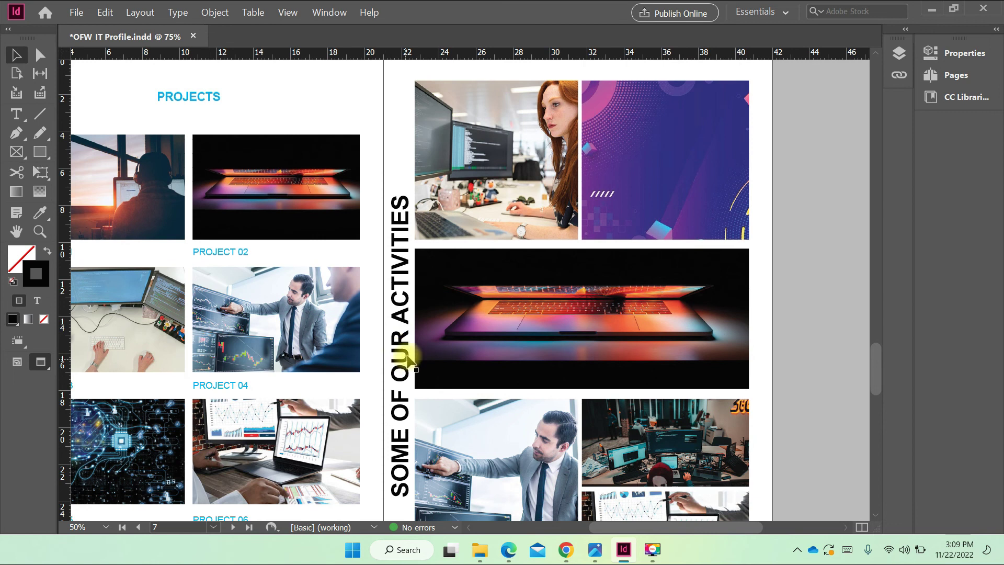
Step: Colour the word ACTIVITIES in the vertical heading with the cyan swatch C=100 M=0 Y=0 K=0
double_click(400, 324)
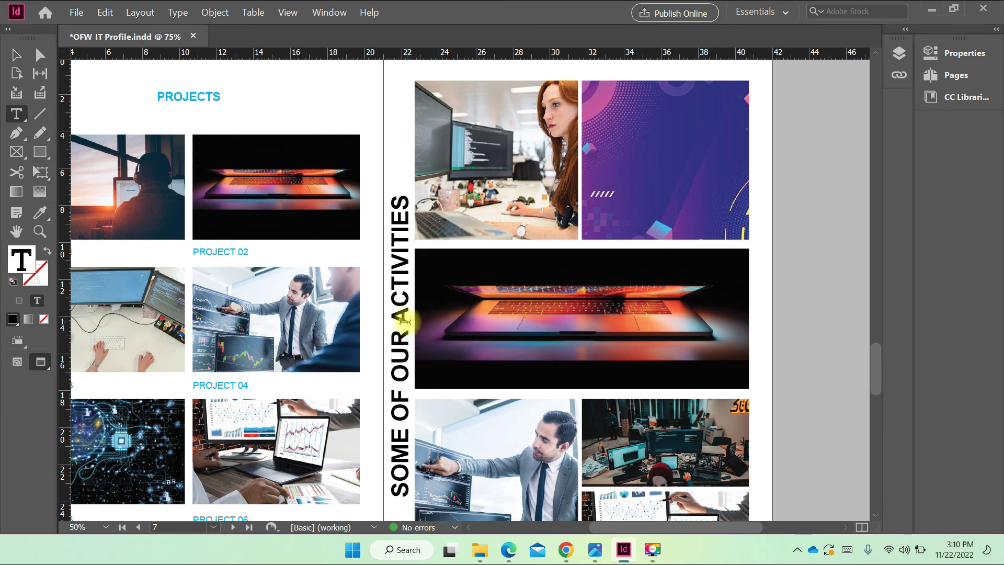
left_click_drag(407, 321, 412, 208)
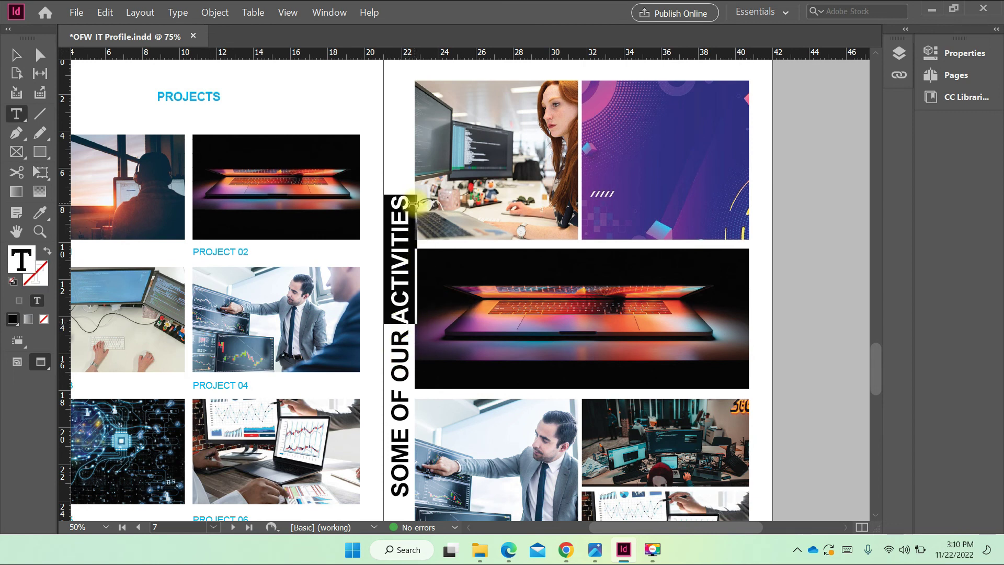
left_click(963, 52)
left_click(730, 219)
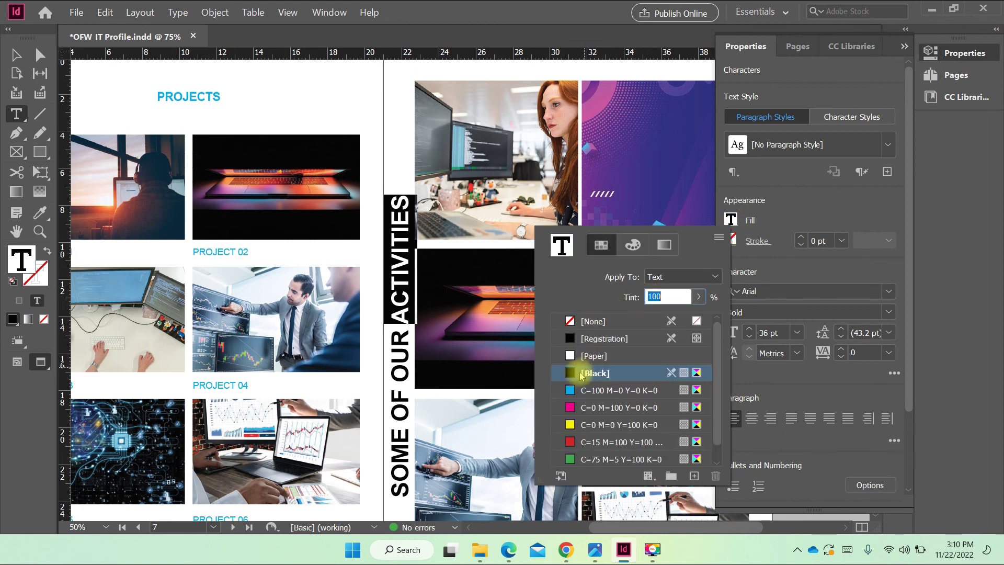
left_click(571, 391)
left_click(17, 55)
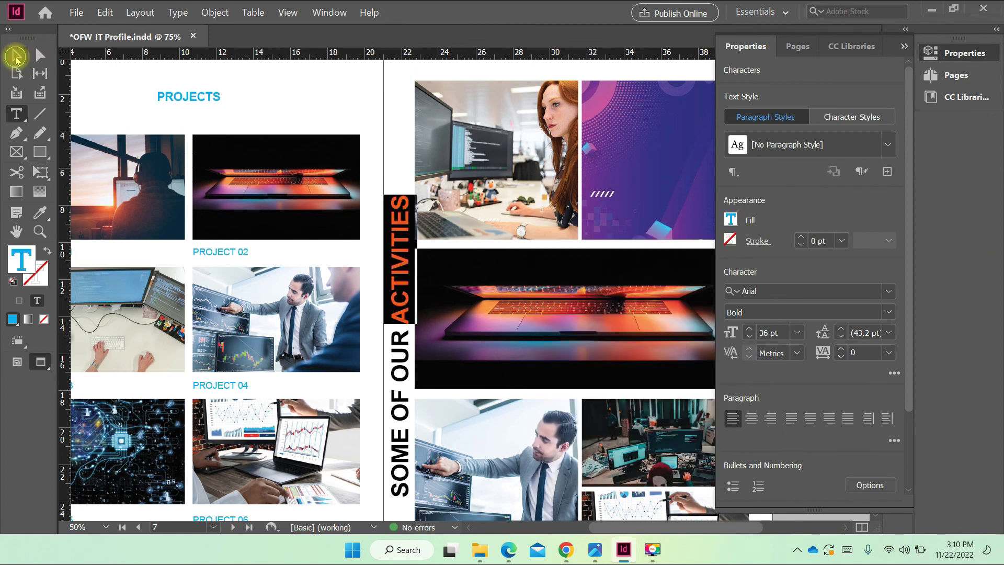
left_click(902, 45)
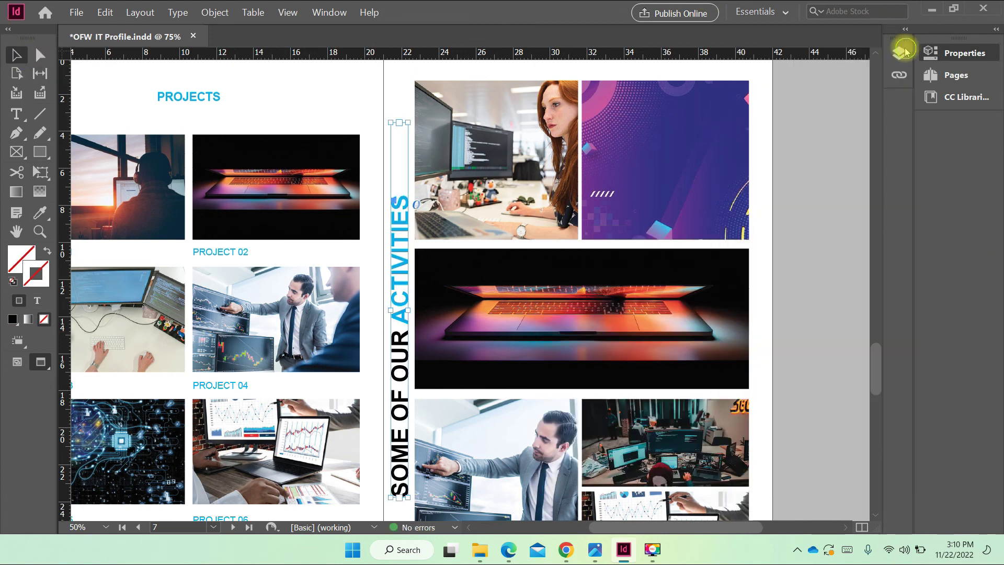
Step: Deselect the vertical heading and review the projects and activities spread with guides shown and hidden
left_click(826, 294)
key("w")
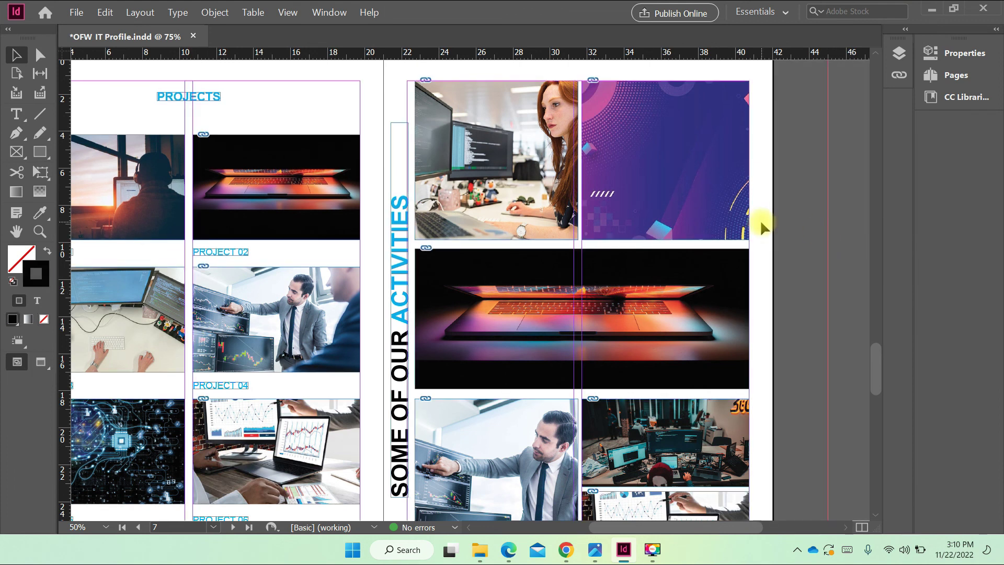
key("w")
scroll(761, 221, "down", 3)
scroll(751, 227, "up", 3)
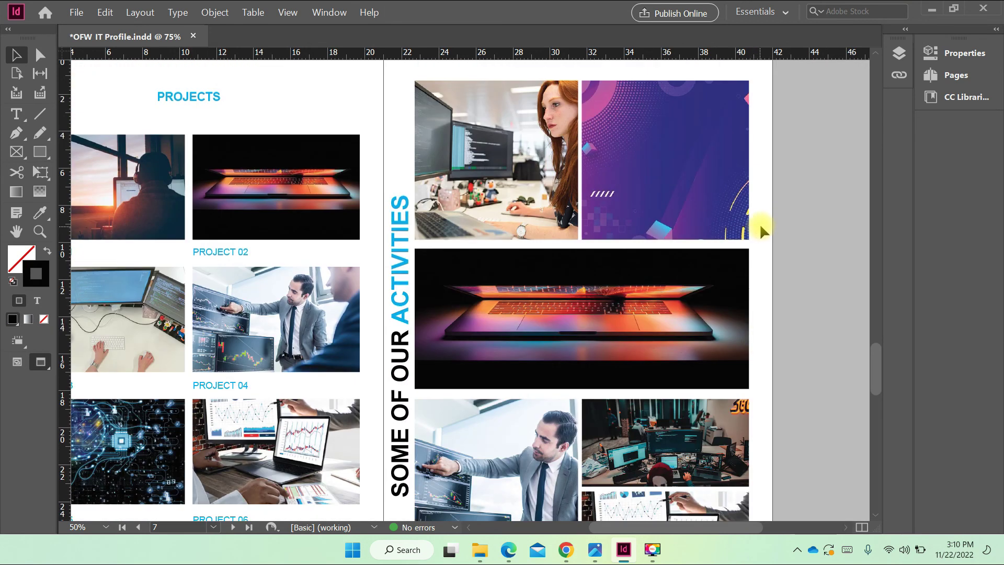
key("ctrl+minus")
scroll(358, 137, "down", 1)
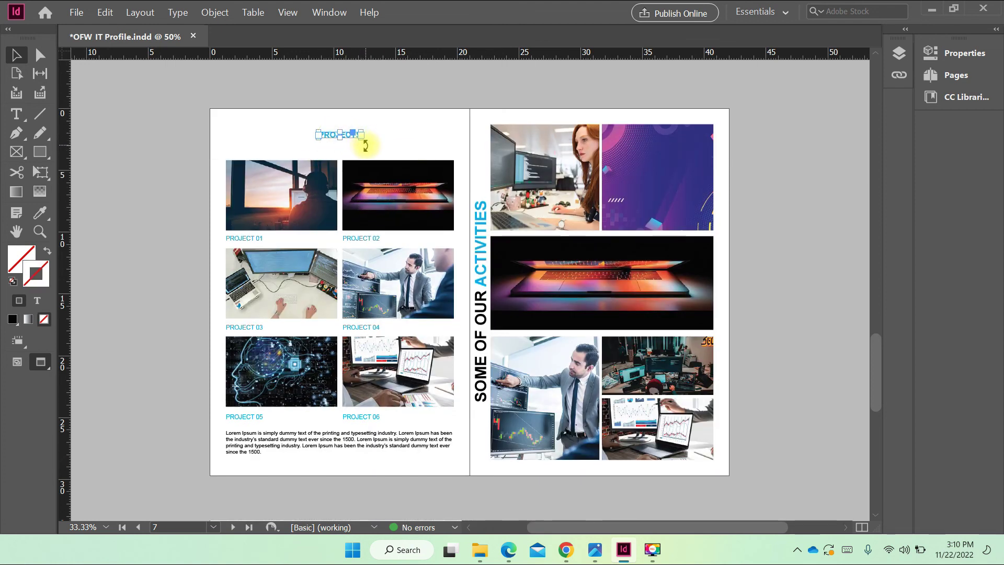
Step: Enlarge the PROJECTS heading's text frame to the right and slightly downward to make room for bigger text
scroll(396, 171, "up", 2)
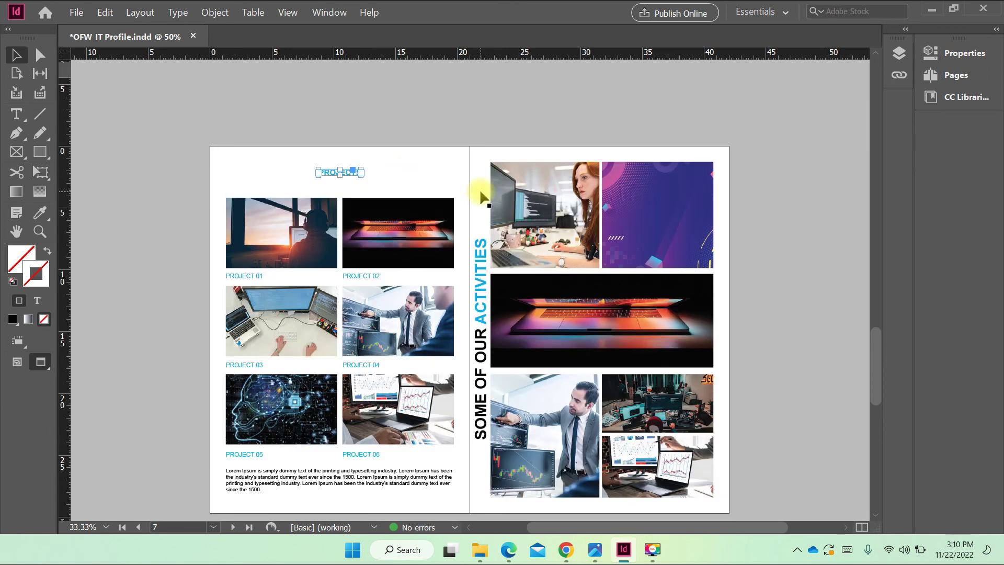
key("ctrl+equal")
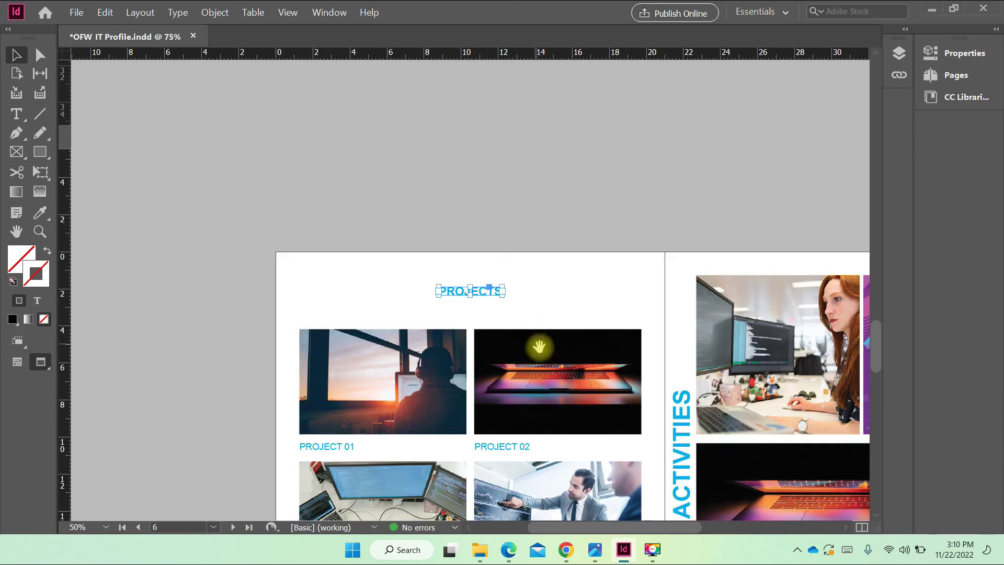
scroll(538, 347, "up", 1)
left_click_drag(398, 93, 512, 106)
Step: Set the font size of the PROJECTS heading to 24 pt
double_click(386, 97)
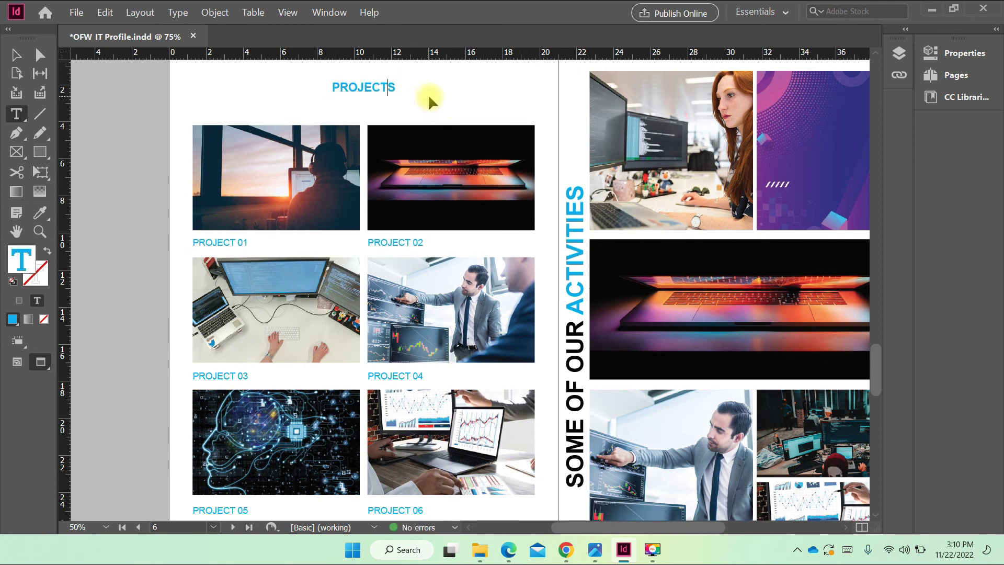
key("ctrl+a")
left_click(955, 58)
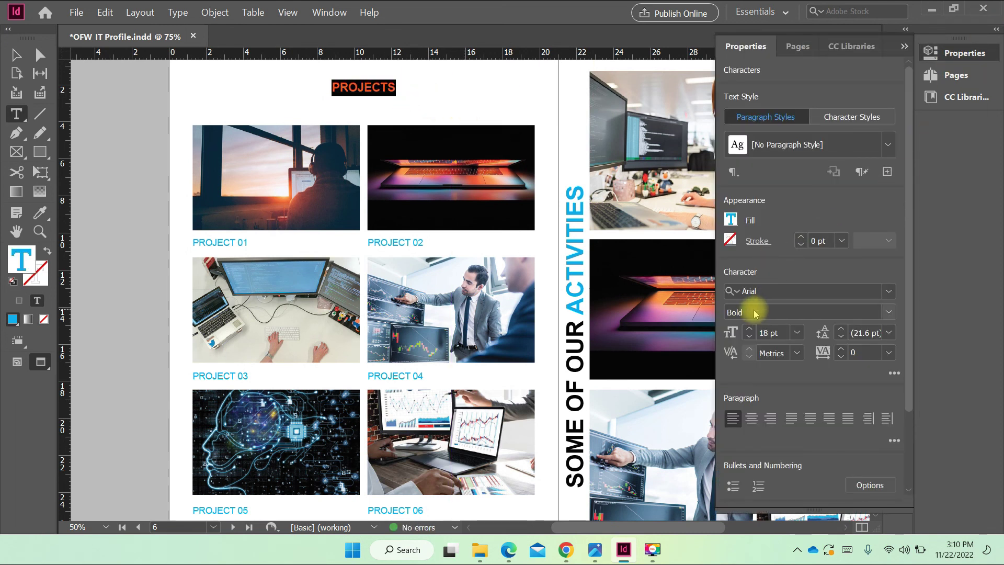
left_click(750, 331)
left_click(750, 332)
left_click(751, 331)
left_click(750, 331)
left_click(751, 331)
left_click(750, 331)
left_click(750, 332)
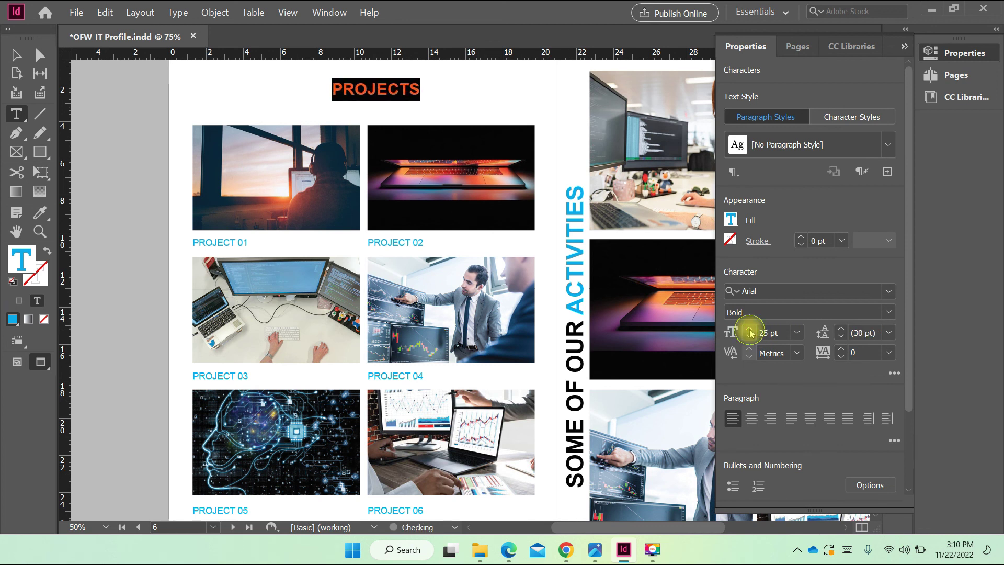
left_click(749, 339)
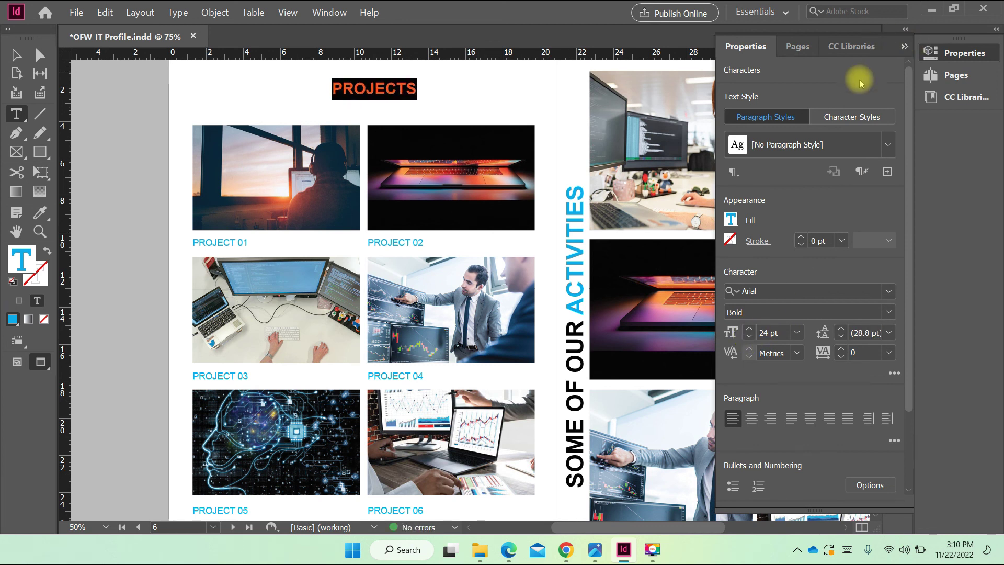
left_click(903, 40)
left_click(16, 55)
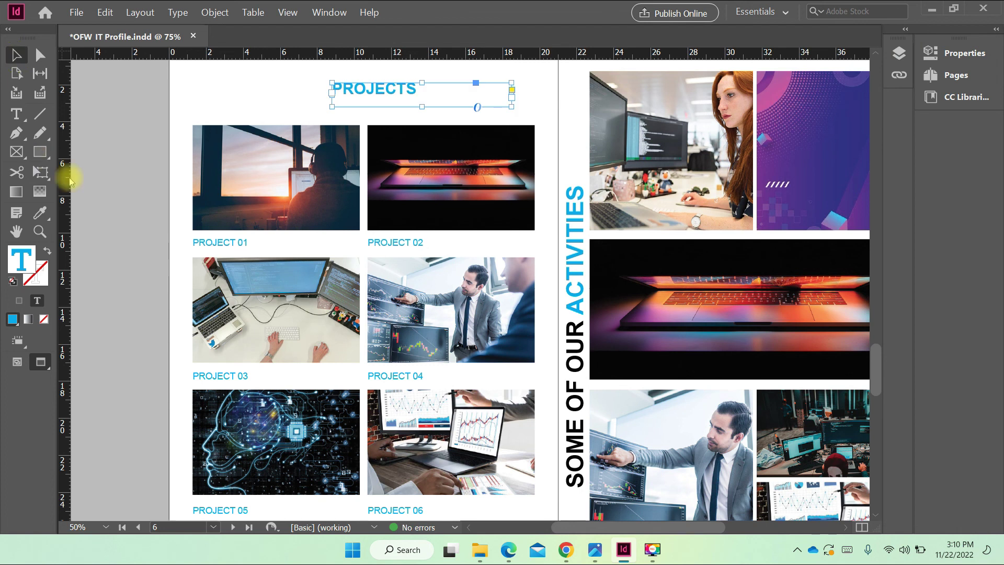
left_click(285, 112)
Step: Draw a straight horizontal line about 18.2 cm long between the PROJECTS heading and the first row of photos
scroll(248, 200, "up", 3)
left_click(40, 114)
left_click_drag(197, 220, 535, 224)
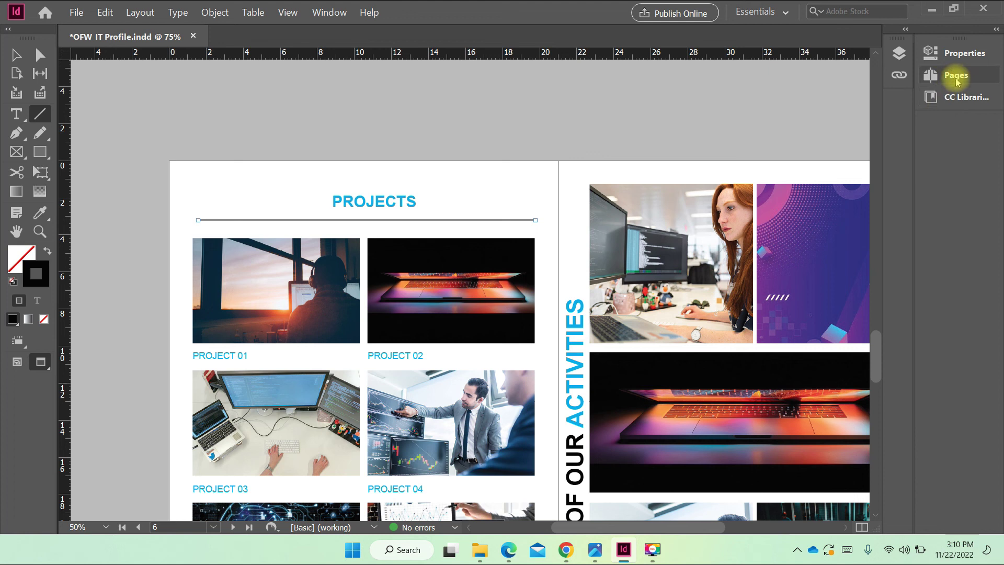
left_click(934, 74)
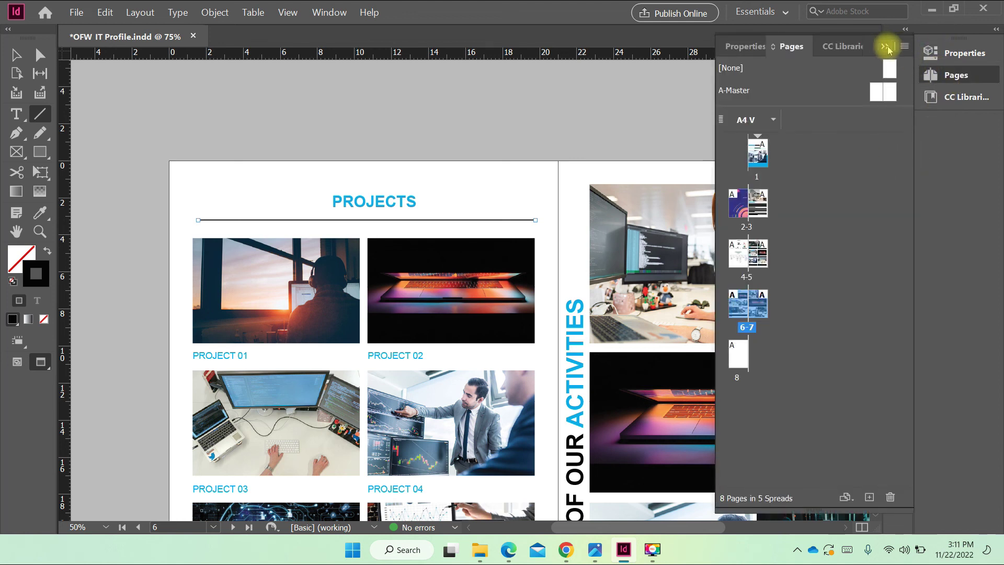
left_click(931, 71)
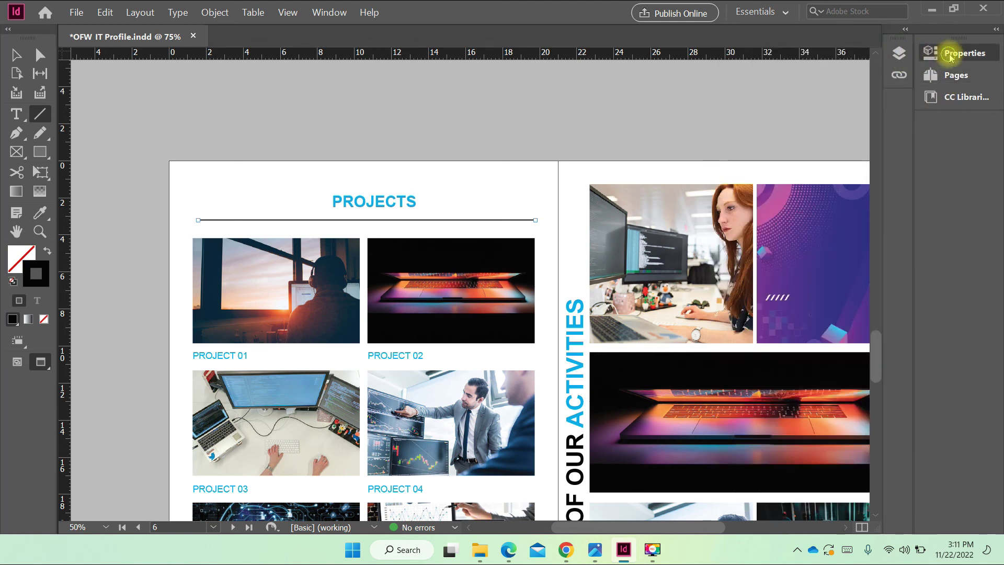
Step: Colour the line's stroke with the cyan swatch C=100 M=0 Y=0 K=0 and deselect it
left_click(950, 54)
left_click(731, 220)
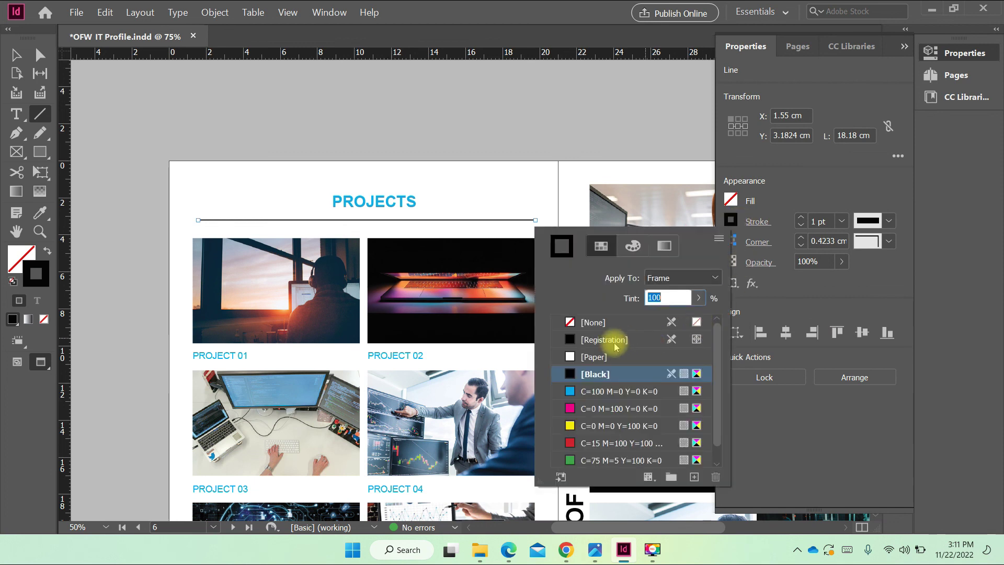
left_click(570, 391)
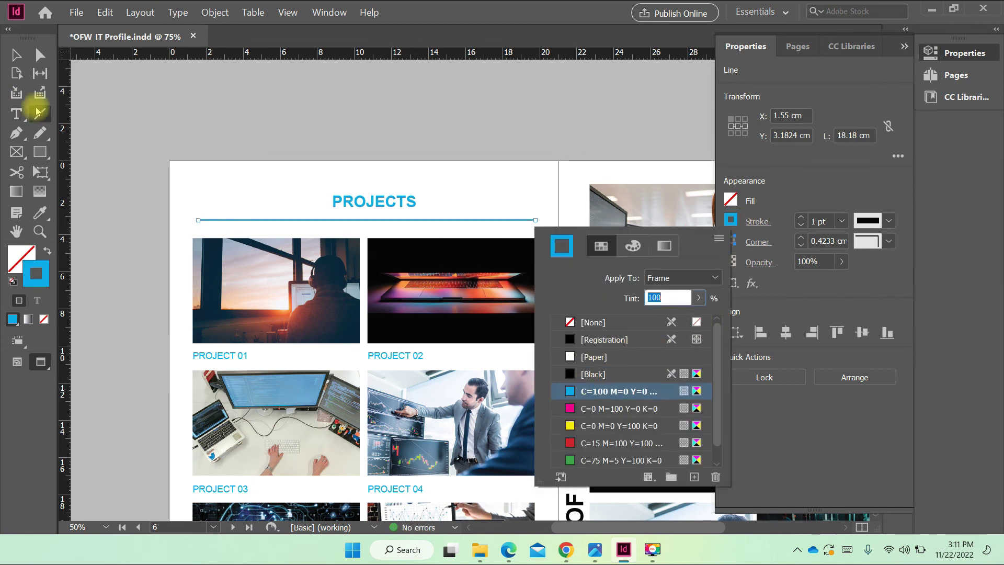
left_click(17, 55)
left_click(209, 78)
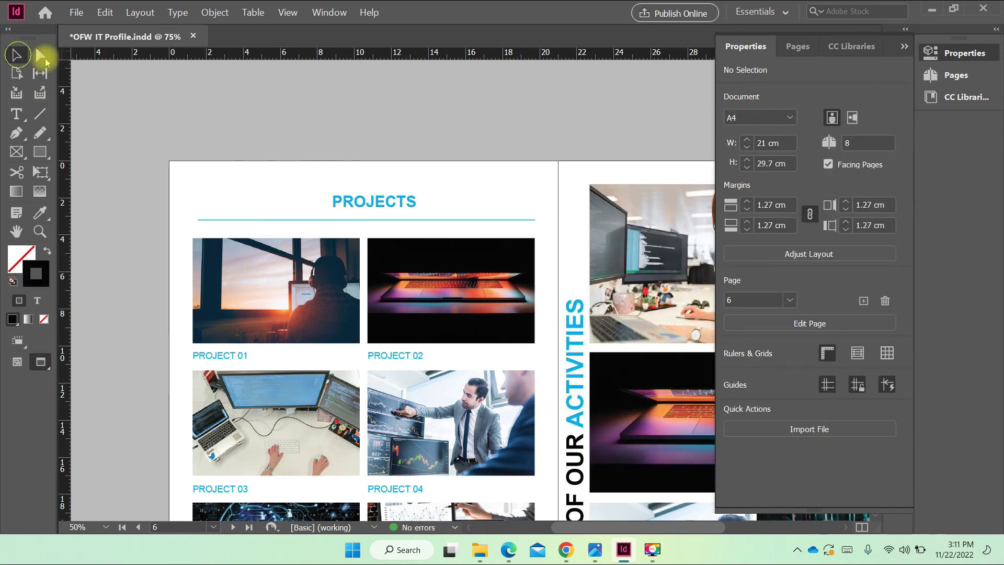
Step: Move the PROJECTS heading left to the start of the line, and extend the line's left end to the page margin
left_click_drag(384, 207, 237, 209)
left_click(337, 140)
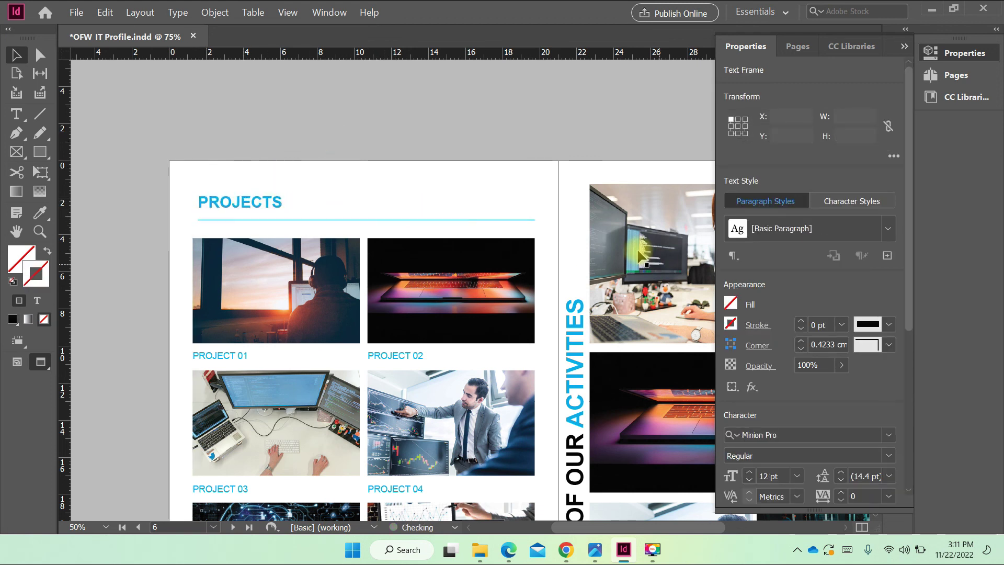
key("w")
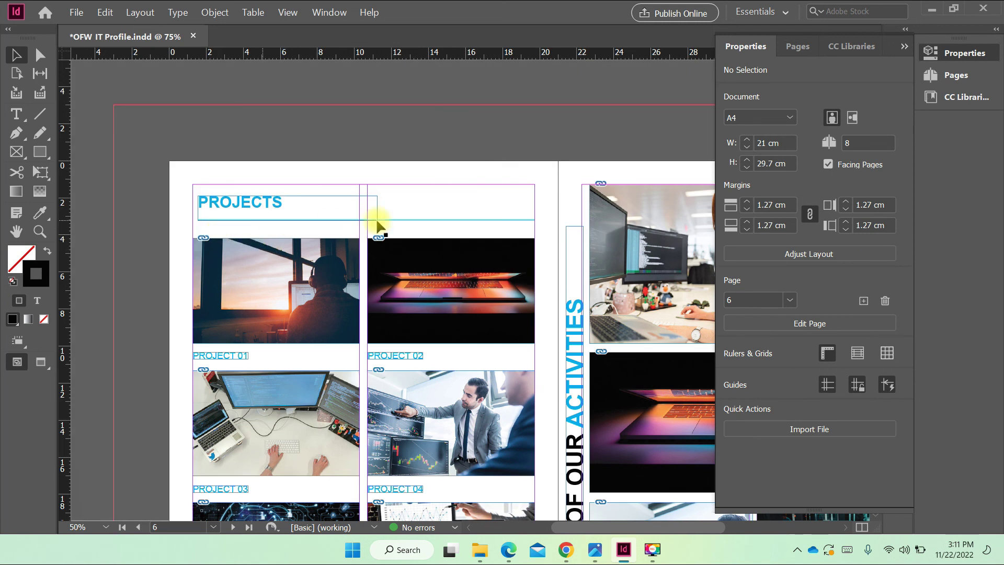
left_click(437, 220)
left_click_drag(191, 220, 191, 220)
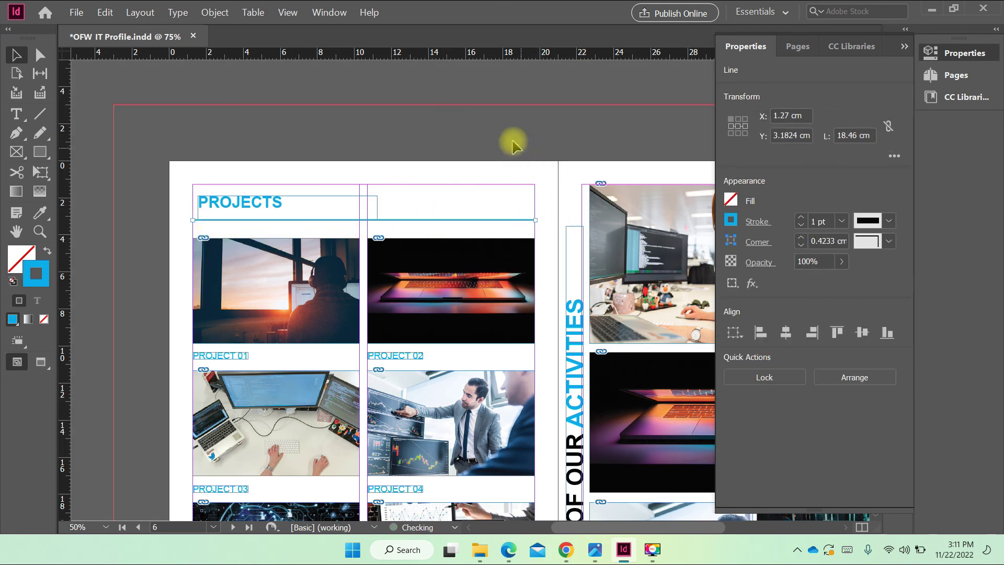
left_click(513, 142)
key("w")
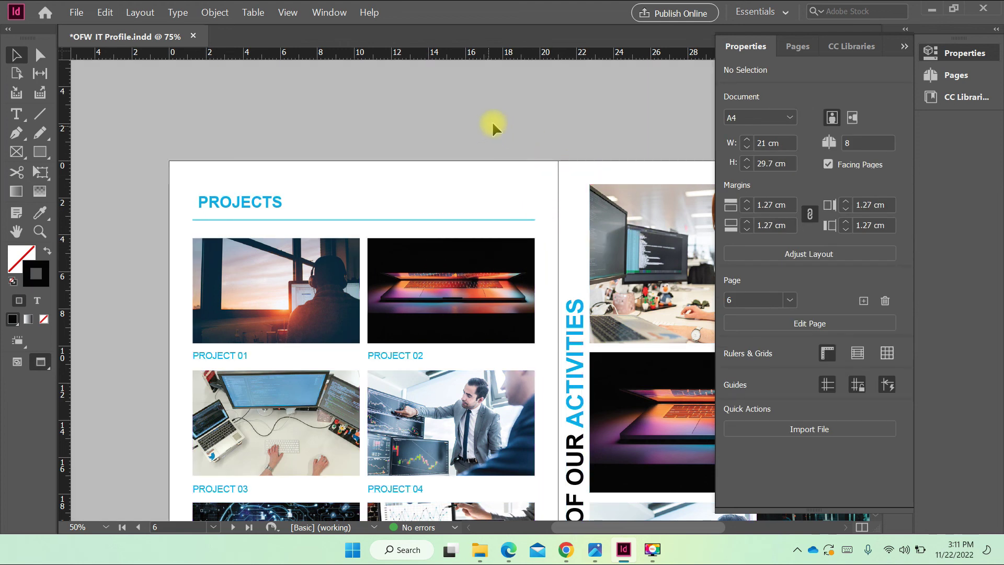
left_click(904, 46)
scroll(691, 84, "down", 3)
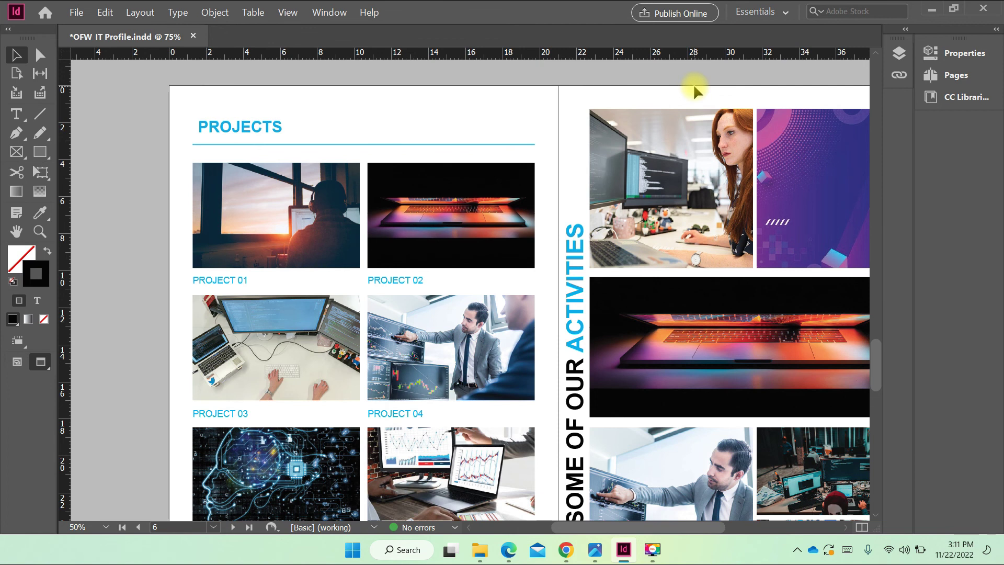
key("ctrl+minus")
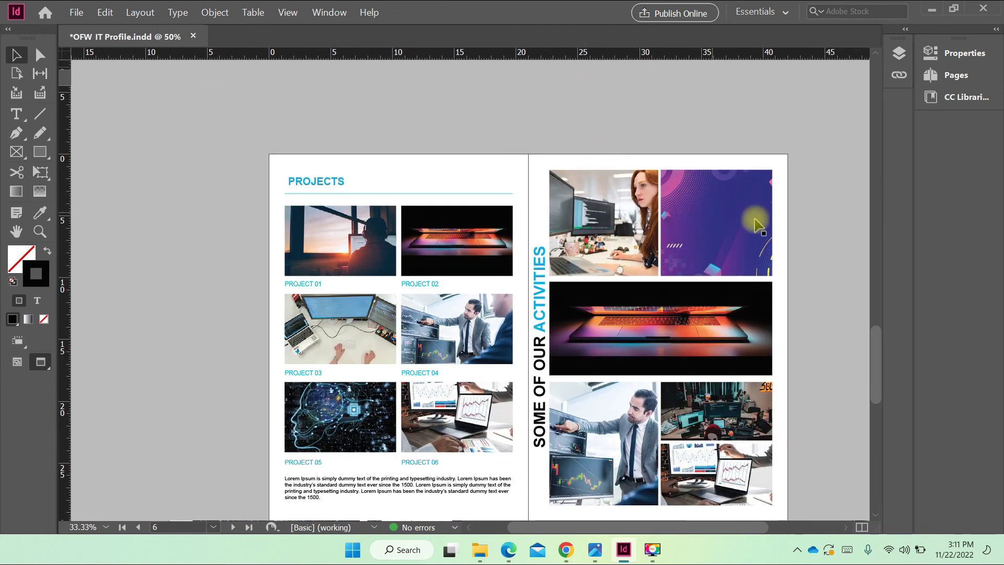